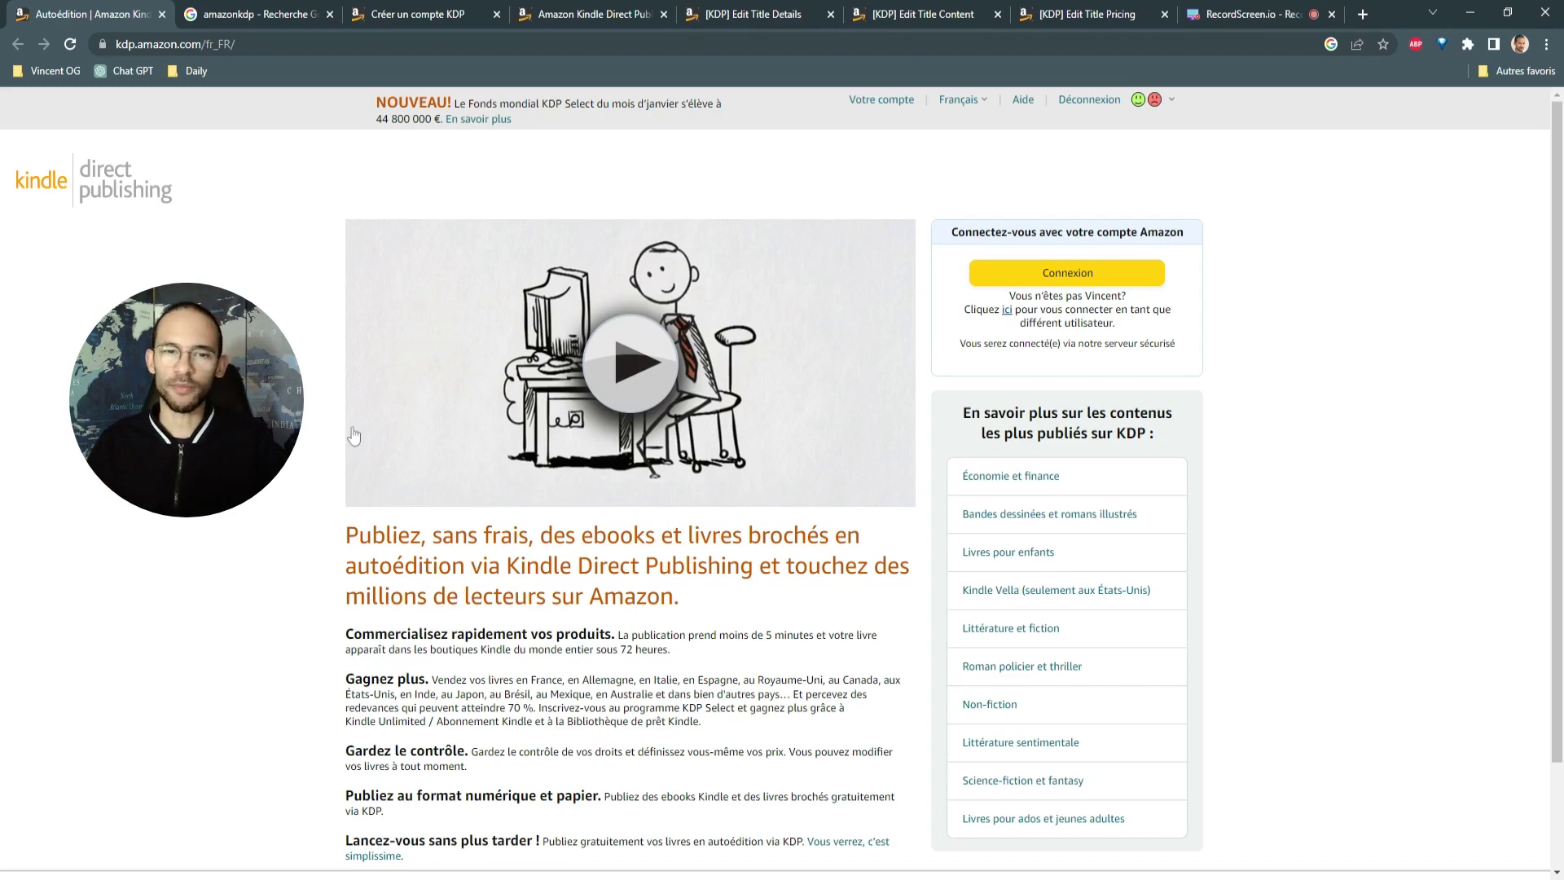
# Examine the Kindle Direct Publishing home page, especially its headline about publishing ebooks and paperback books for free.
pyautogui.scroll(-2, 307, 220)
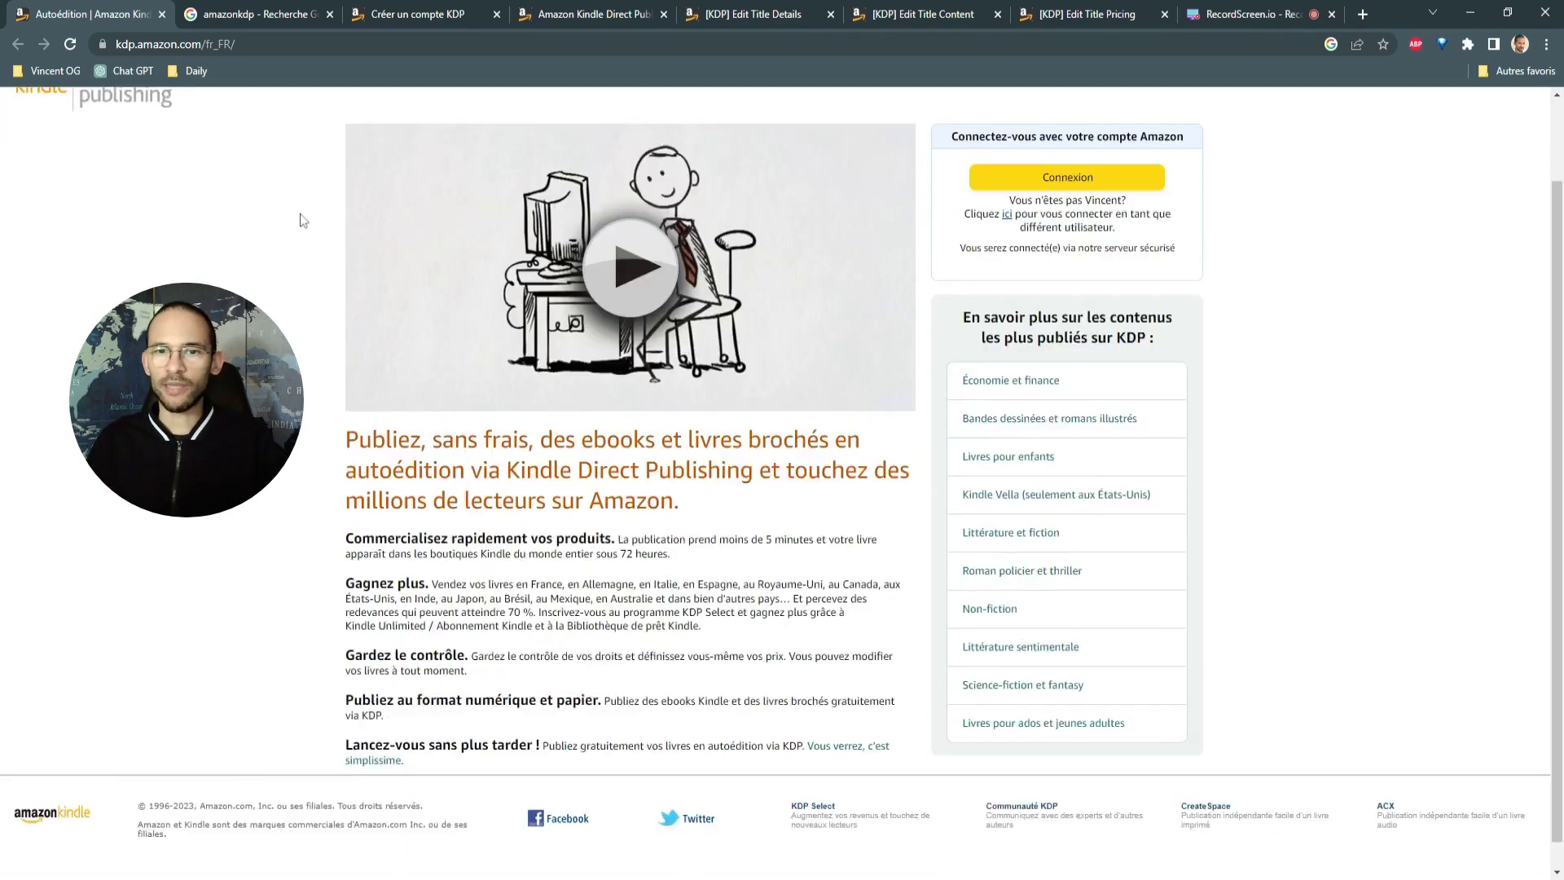
pyautogui.scroll(2, 307, 230)
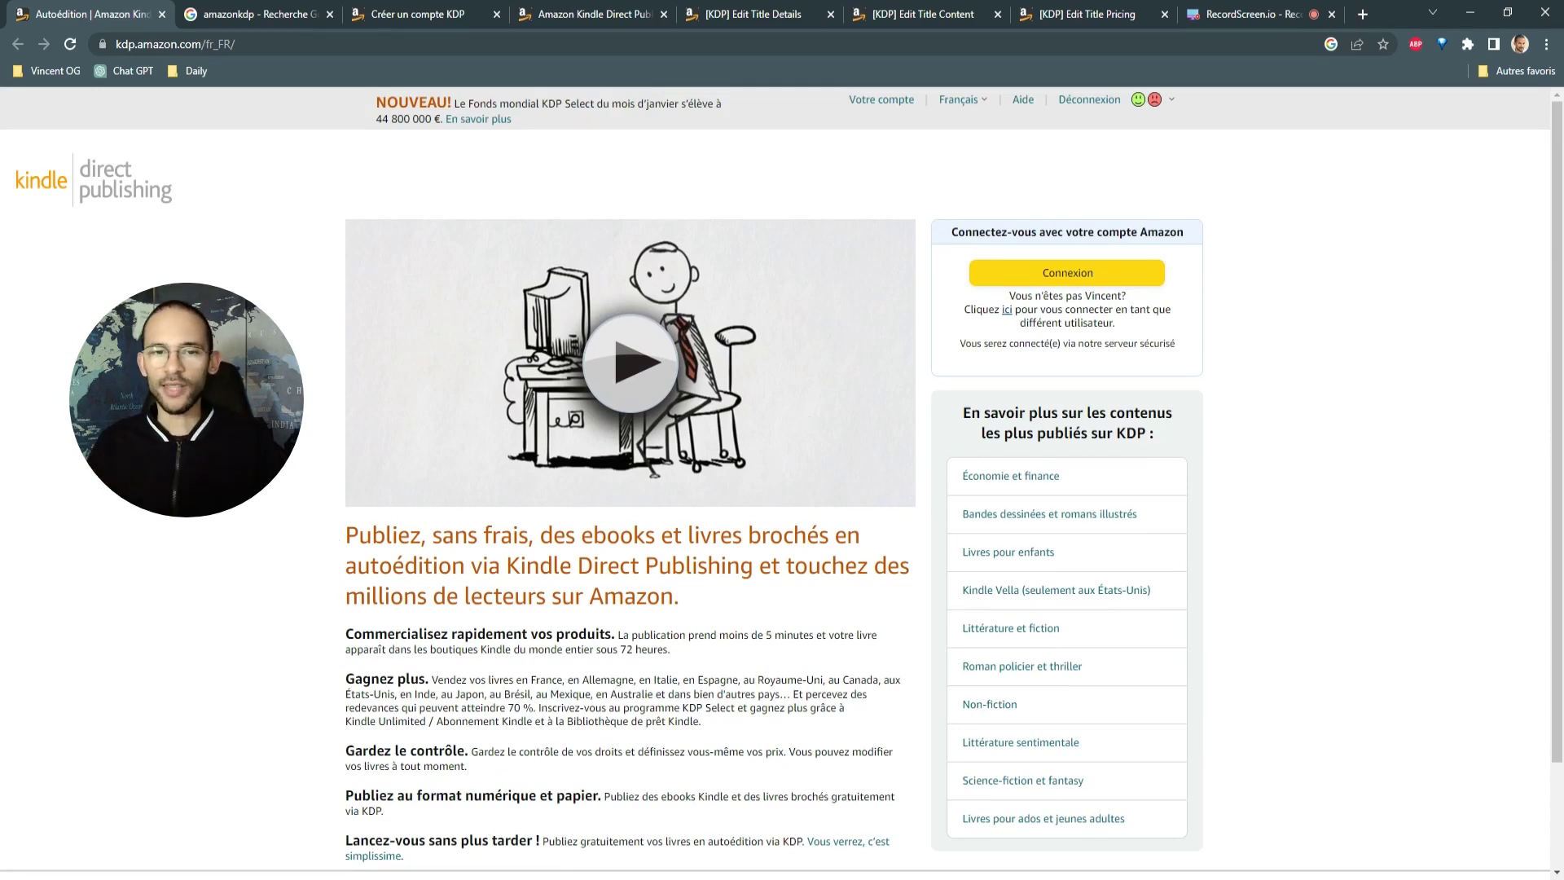
pyautogui.moveTo(345, 536); pyautogui.dragTo(807, 536)
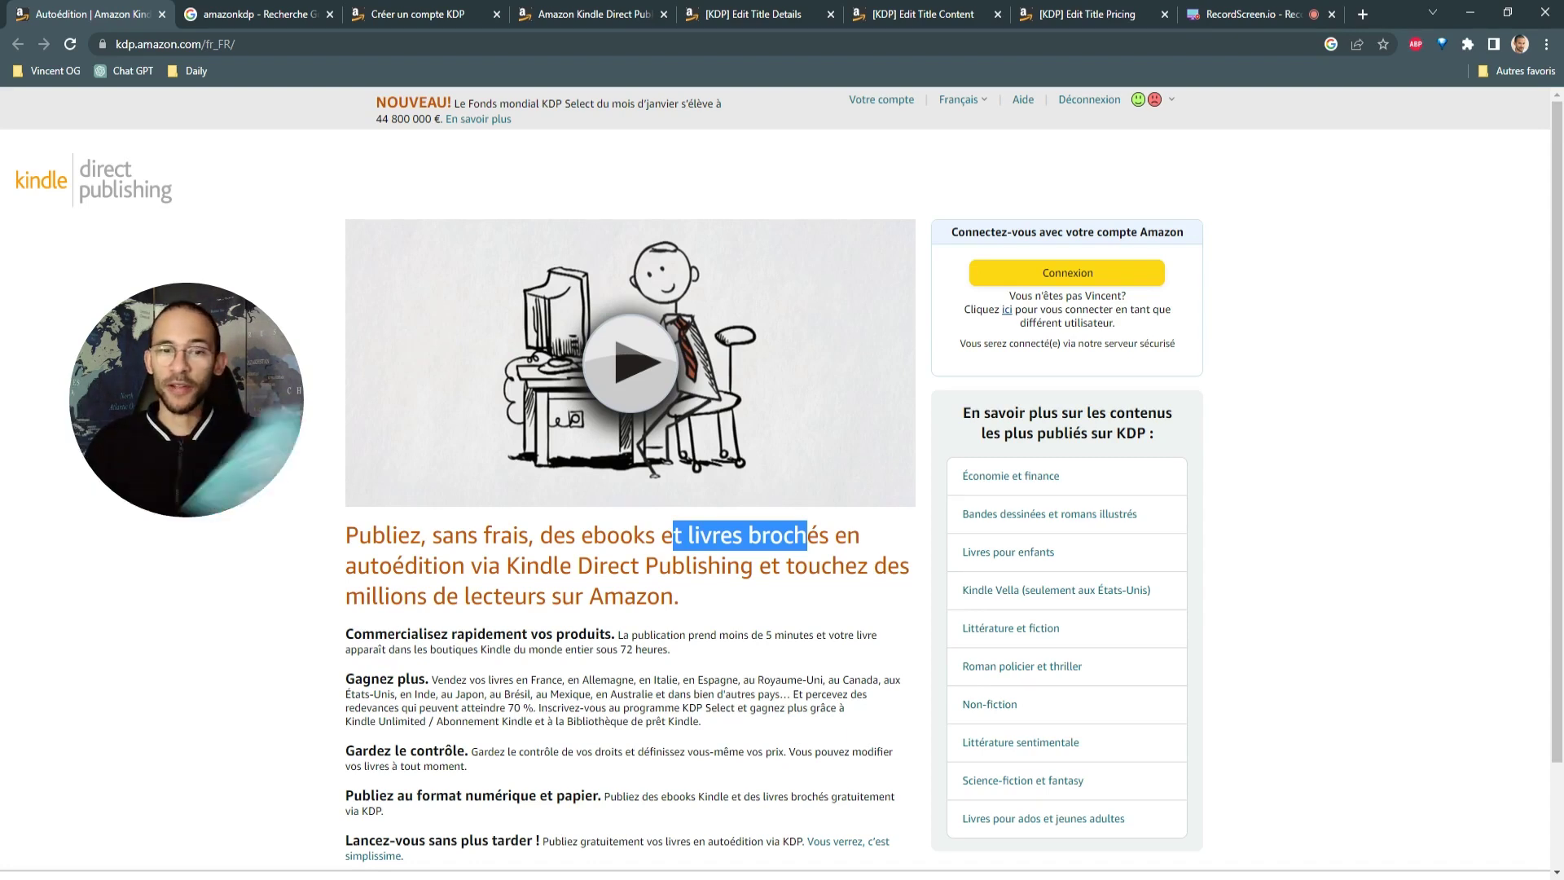
pyautogui.click(483, 532)
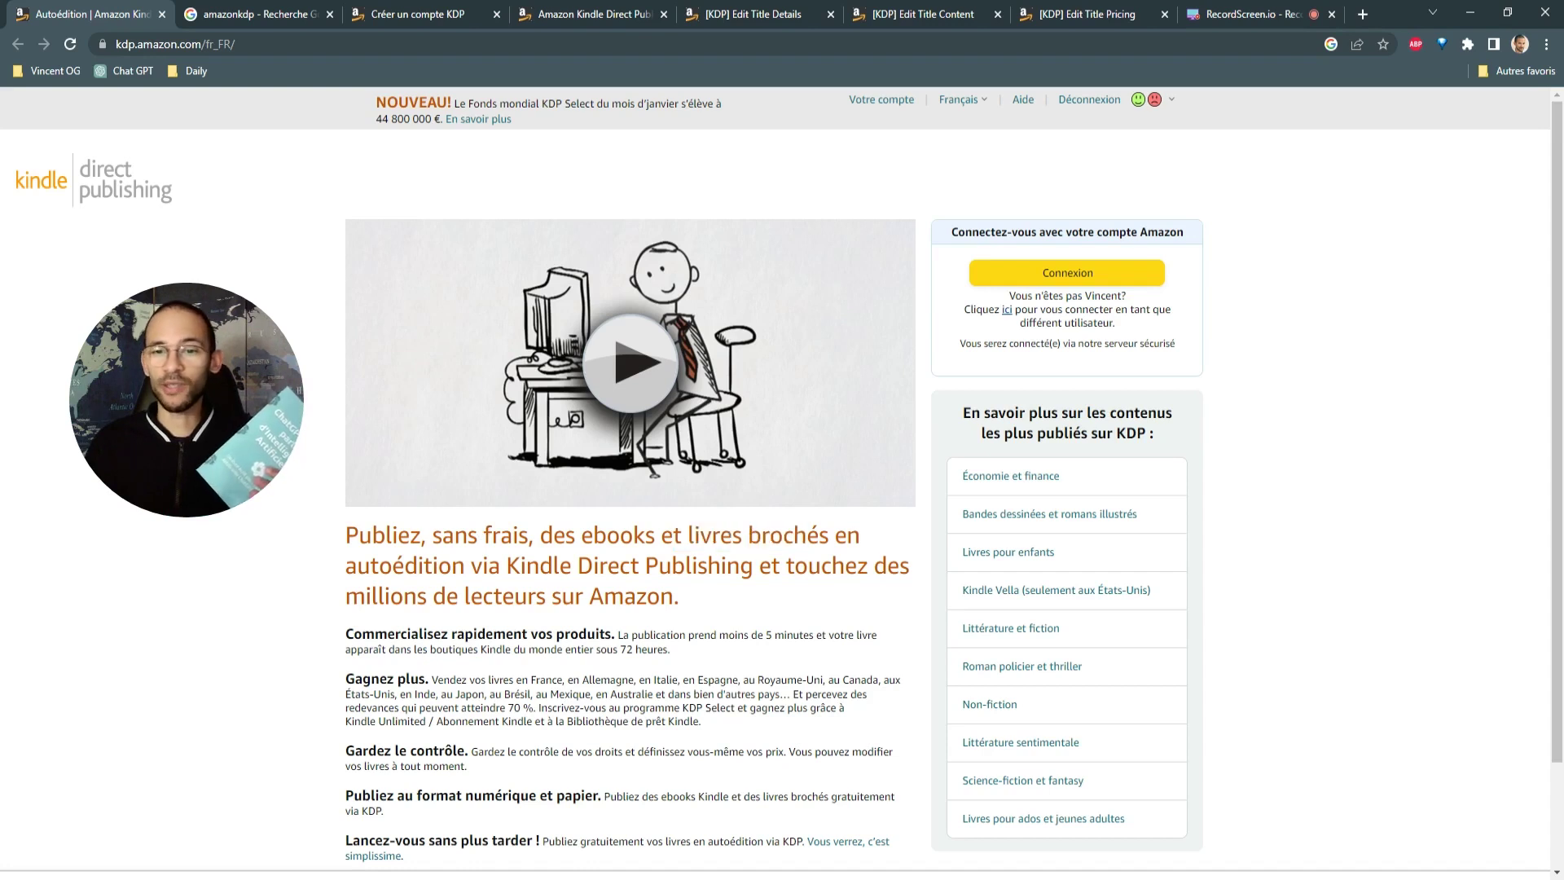
pyautogui.moveTo(688, 536); pyautogui.dragTo(806, 535)
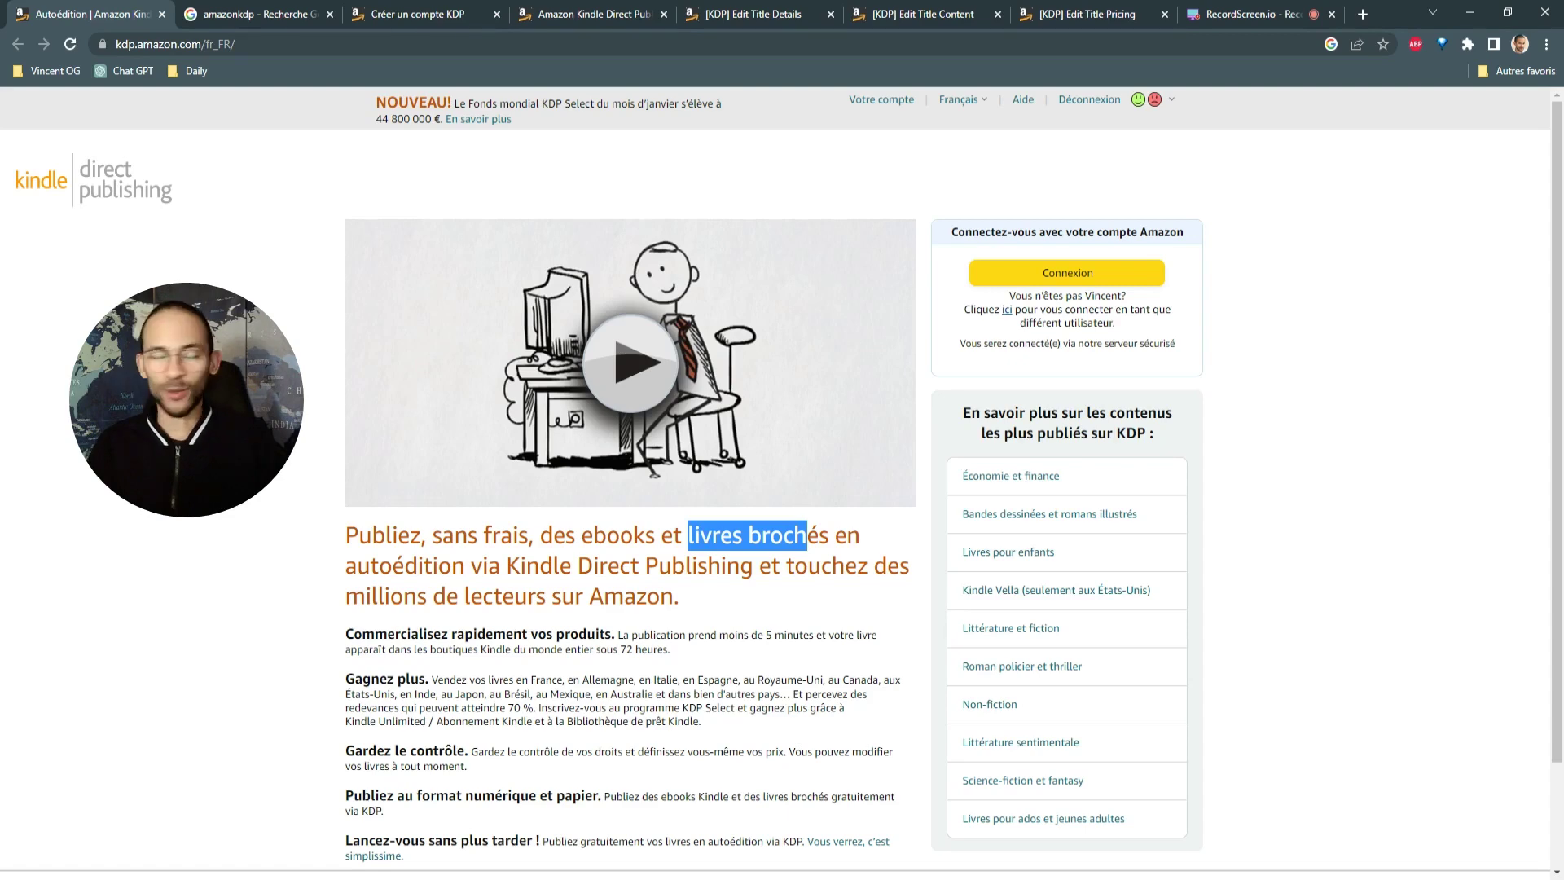
# Review the Google results for amazonkdp and bring up the "Créer un compte KDP" help page.
pyautogui.click(277, 17)
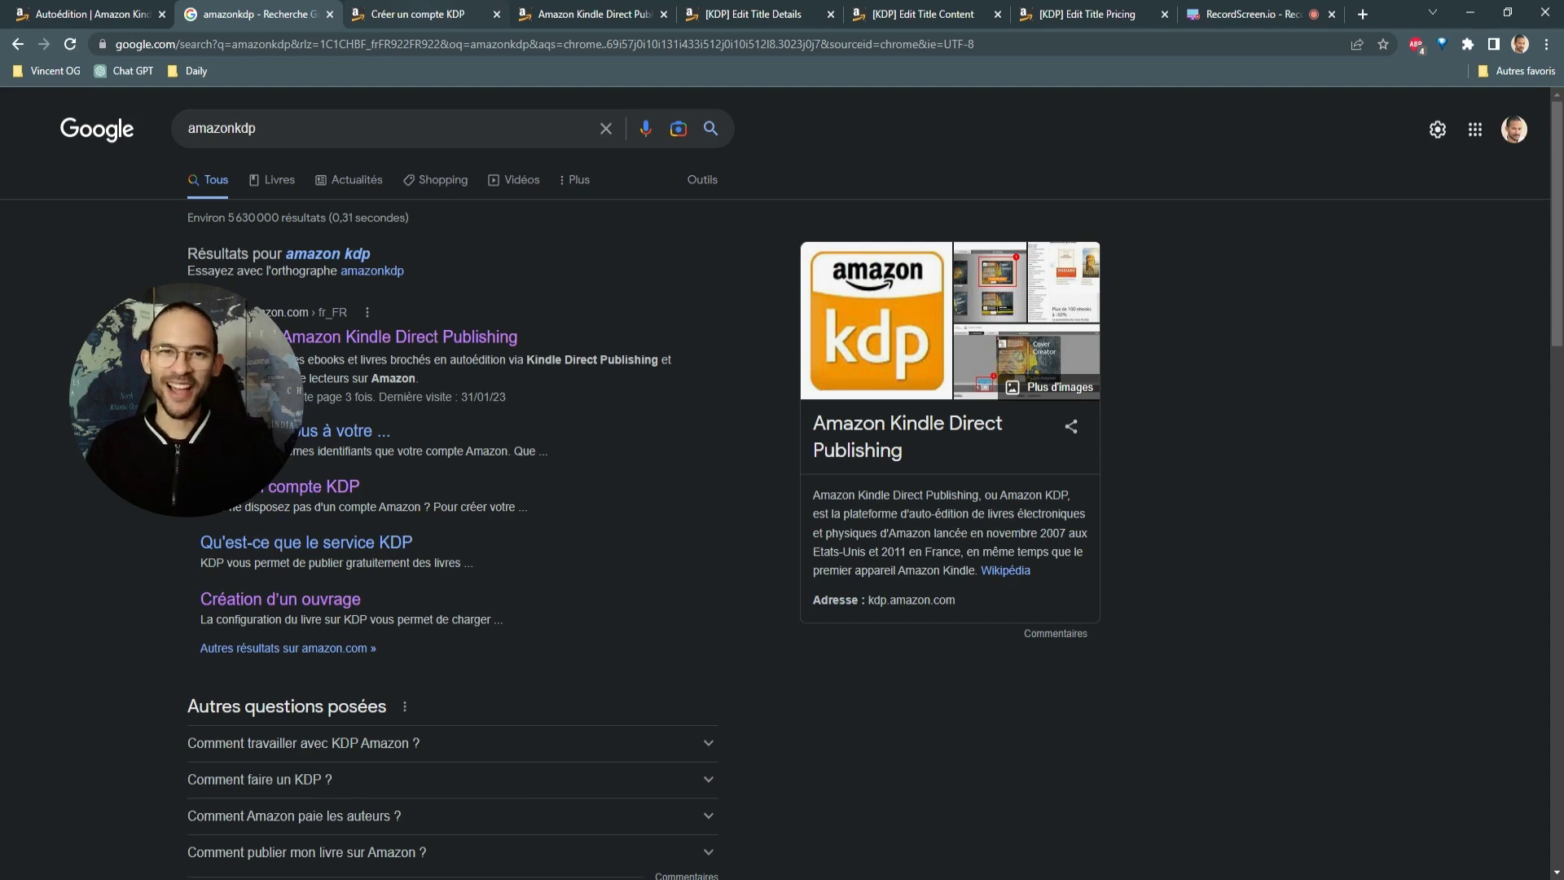
pyautogui.hotkey('ctrl', 'Tab')
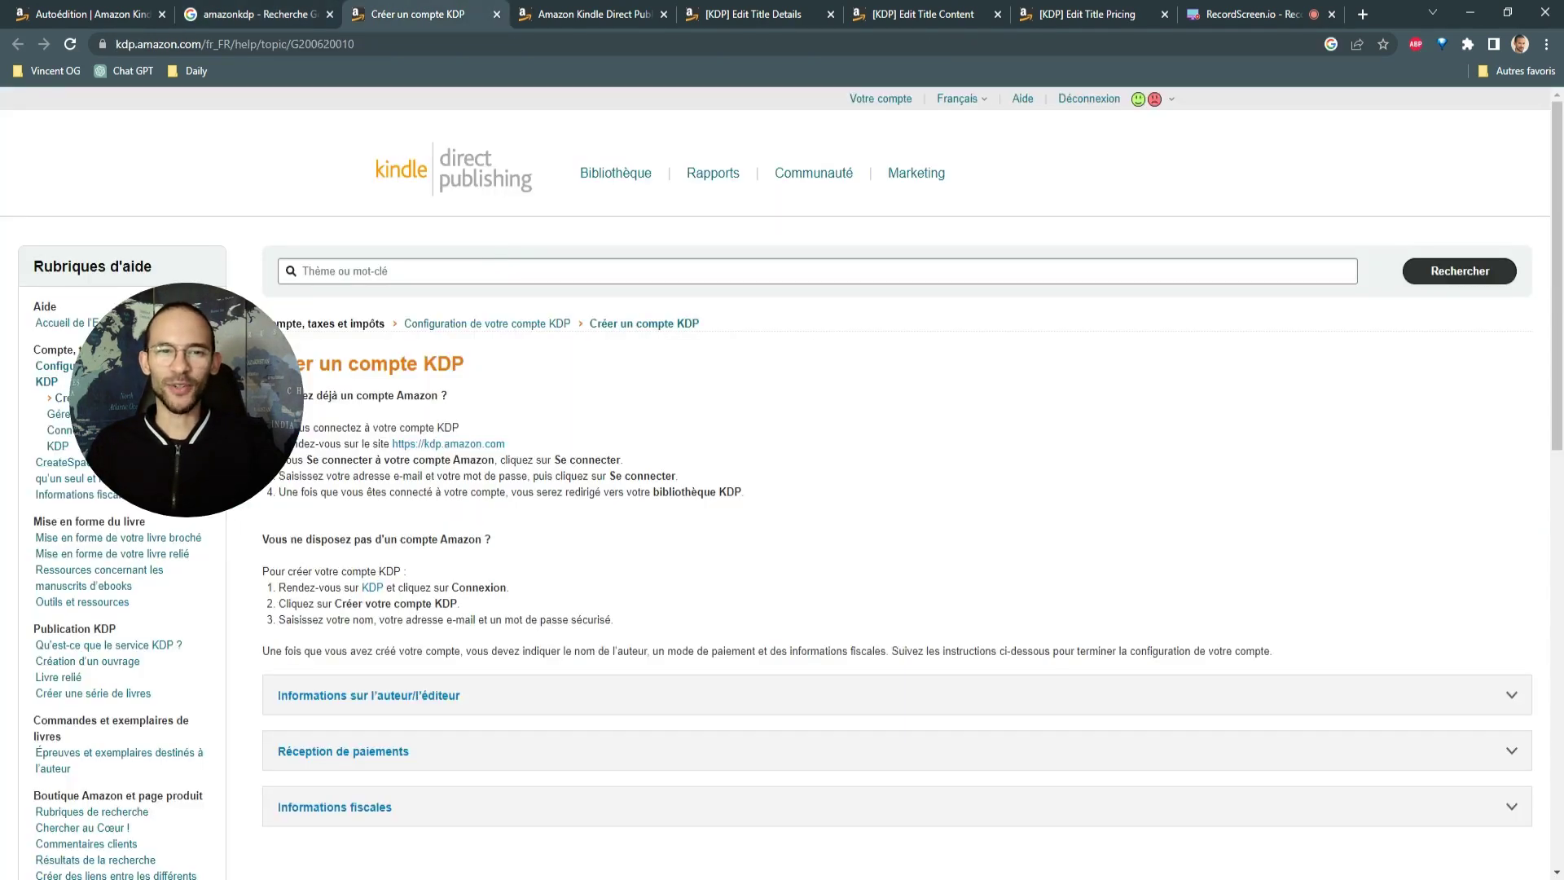
pyautogui.click(73, 16)
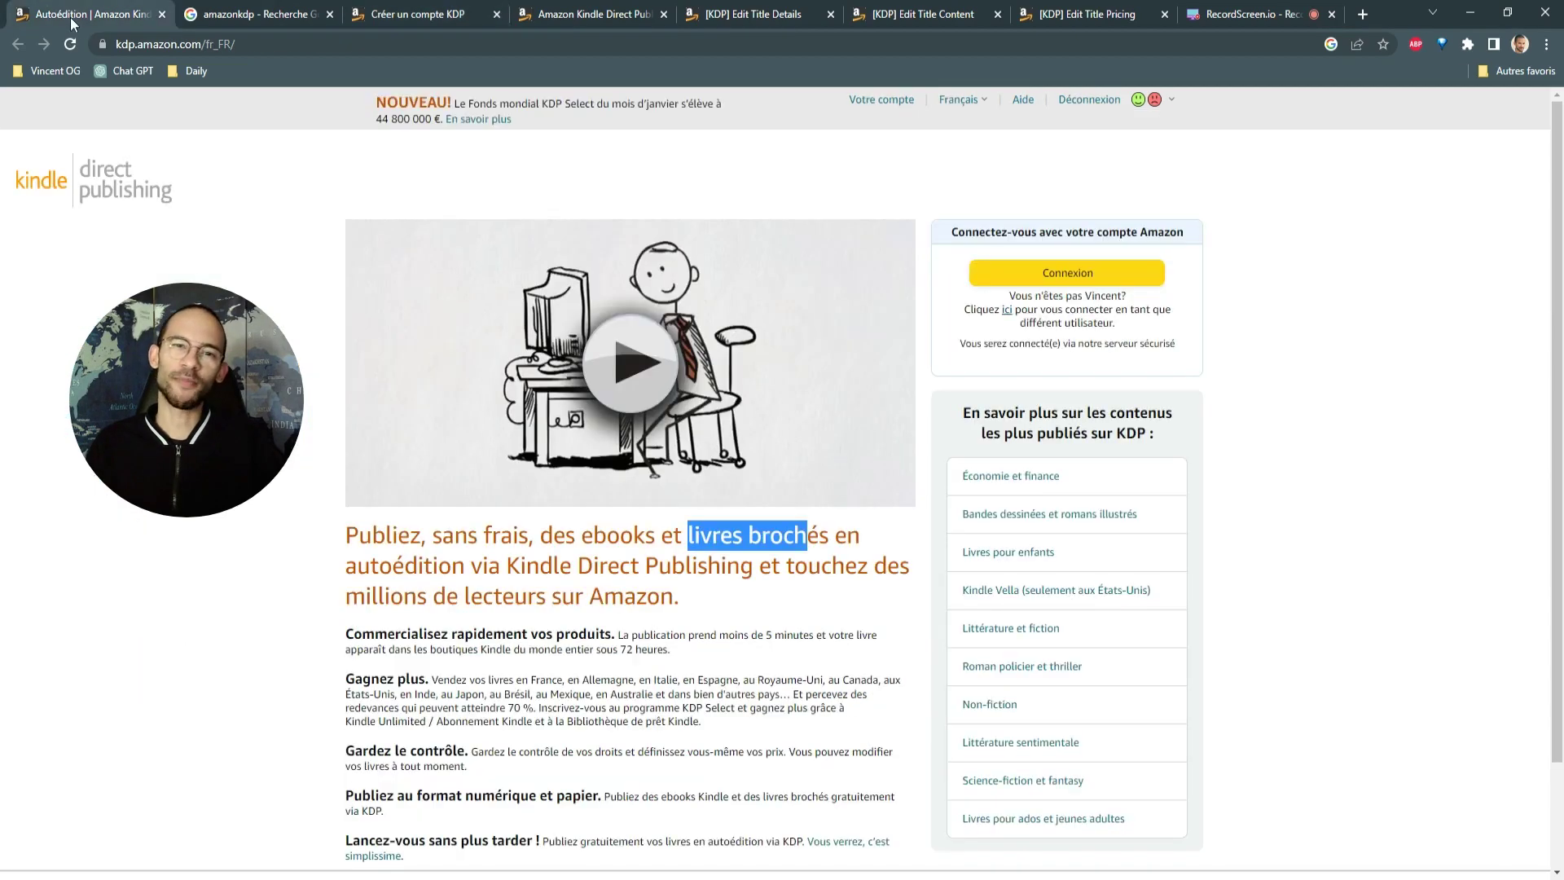
pyautogui.click(306, 14)
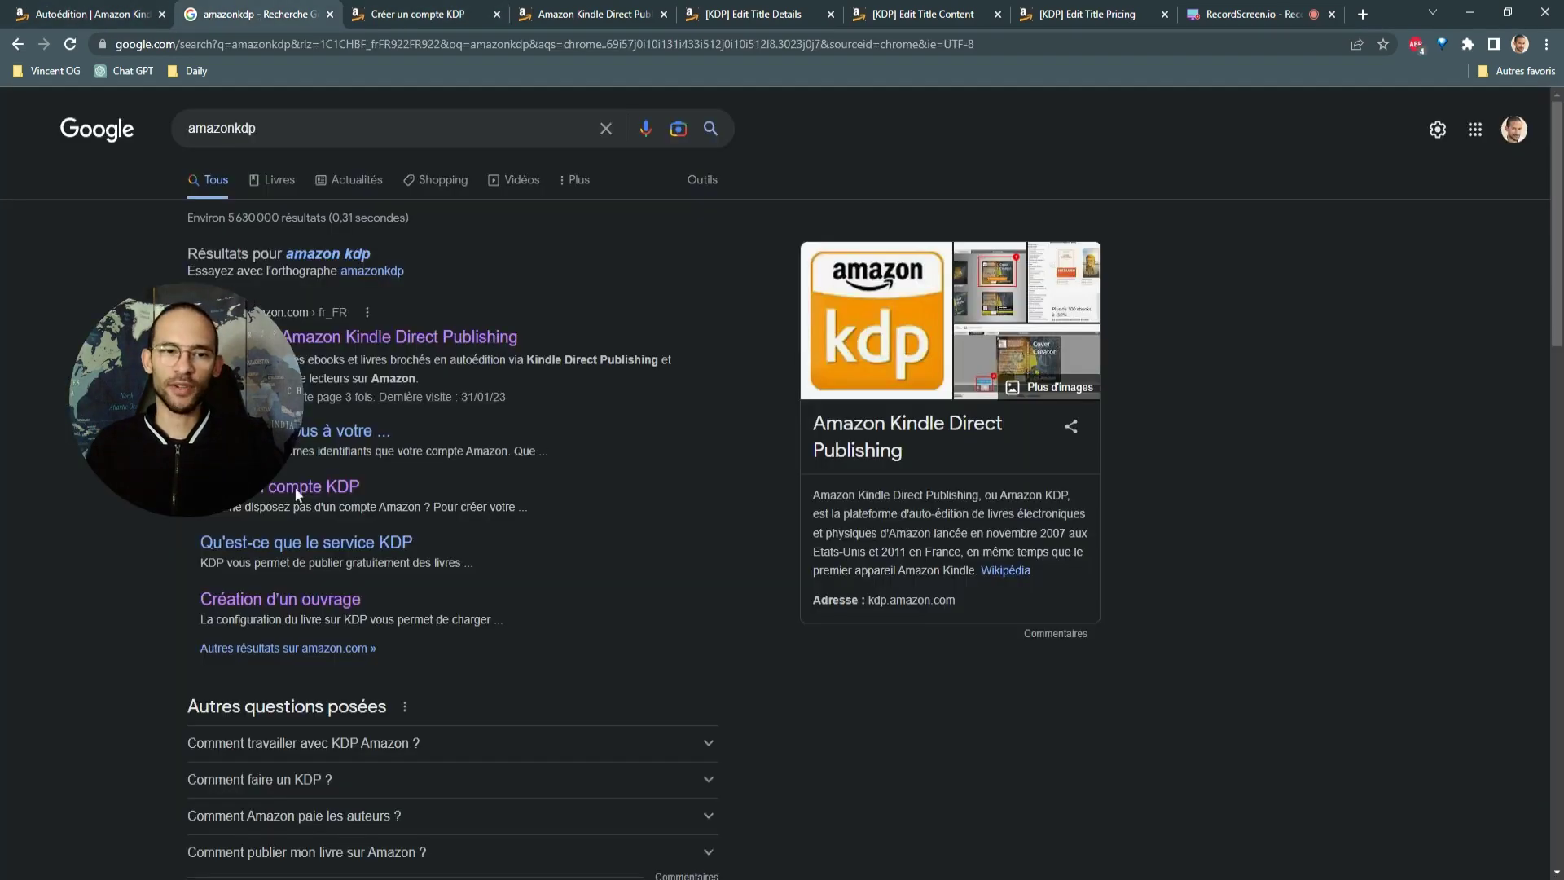
pyautogui.click(398, 18)
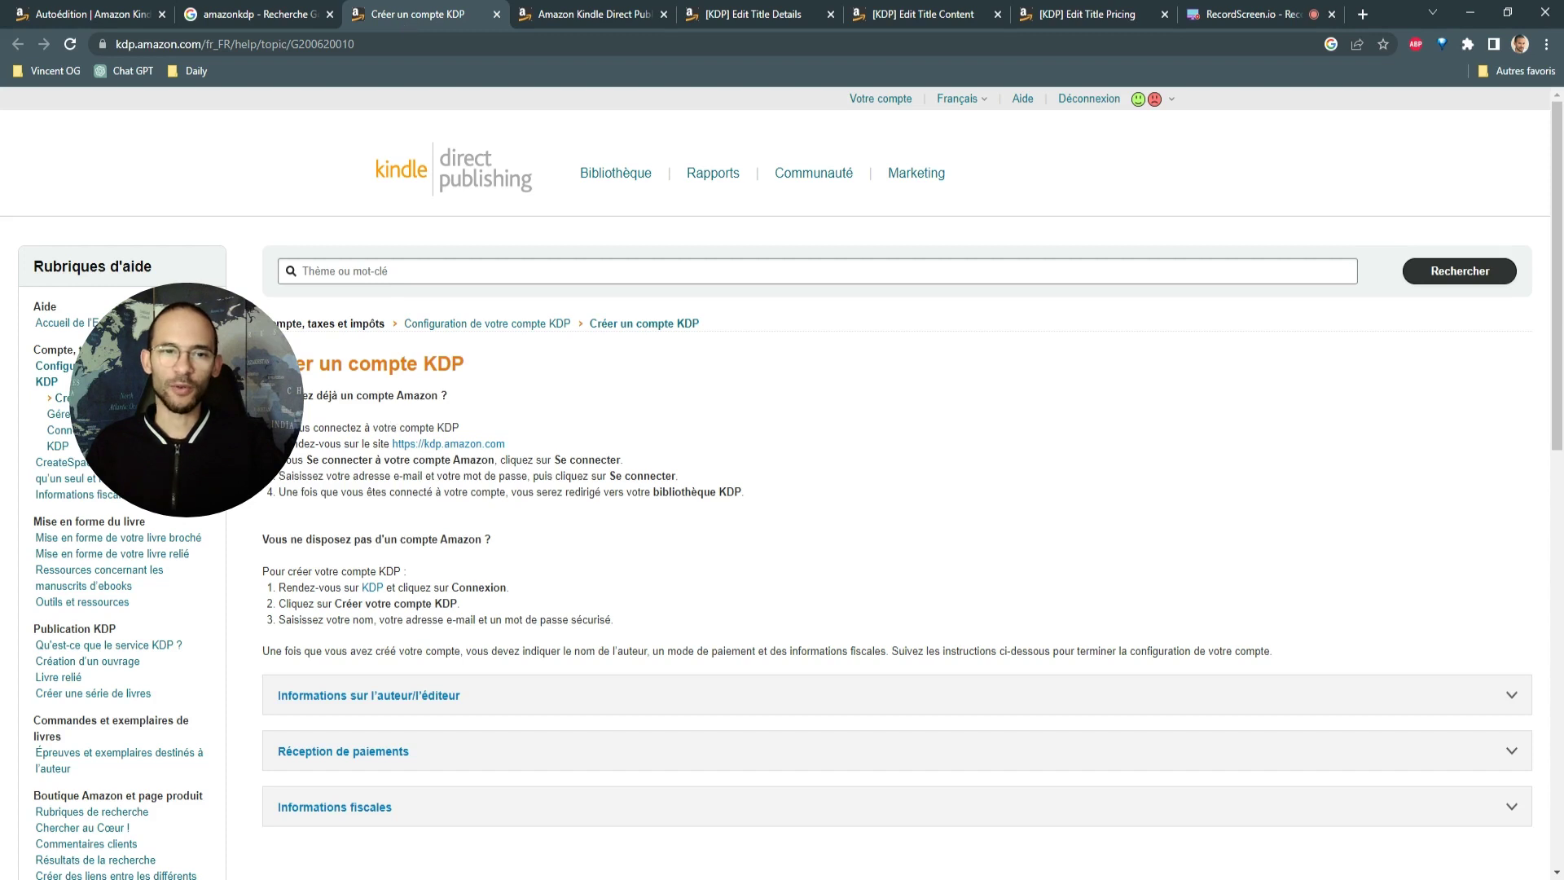
# Read the help page's instructions for creating a KDP account, both with and without an existing Amazon account.
pyautogui.moveTo(475, 429); pyautogui.dragTo(616, 461)
pyautogui.click(718, 457)
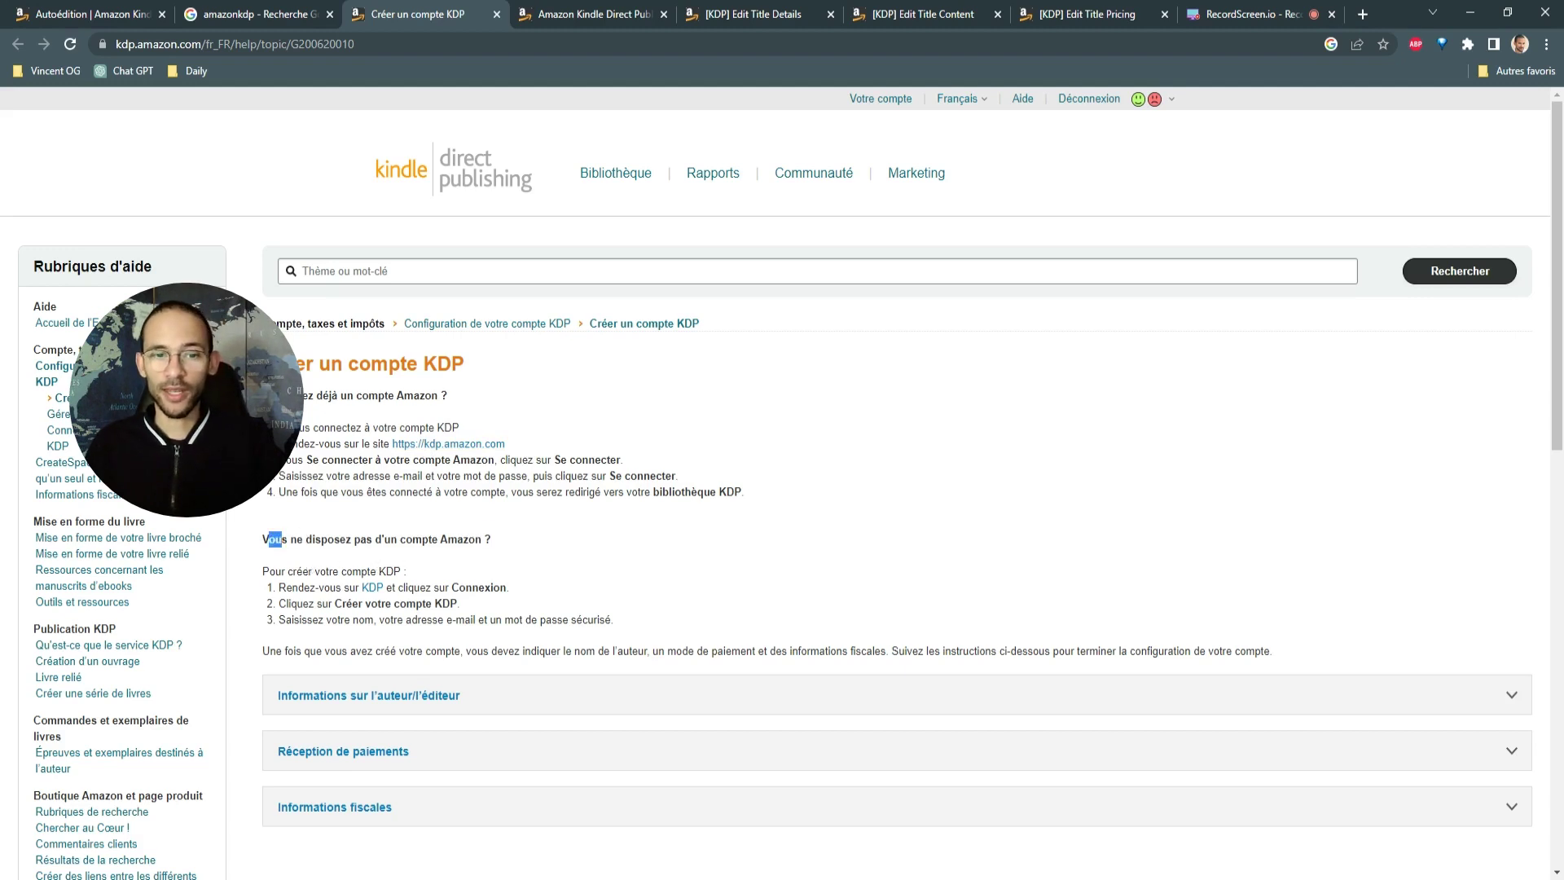
pyautogui.moveTo(282, 538); pyautogui.dragTo(489, 610)
pyautogui.click(626, 592)
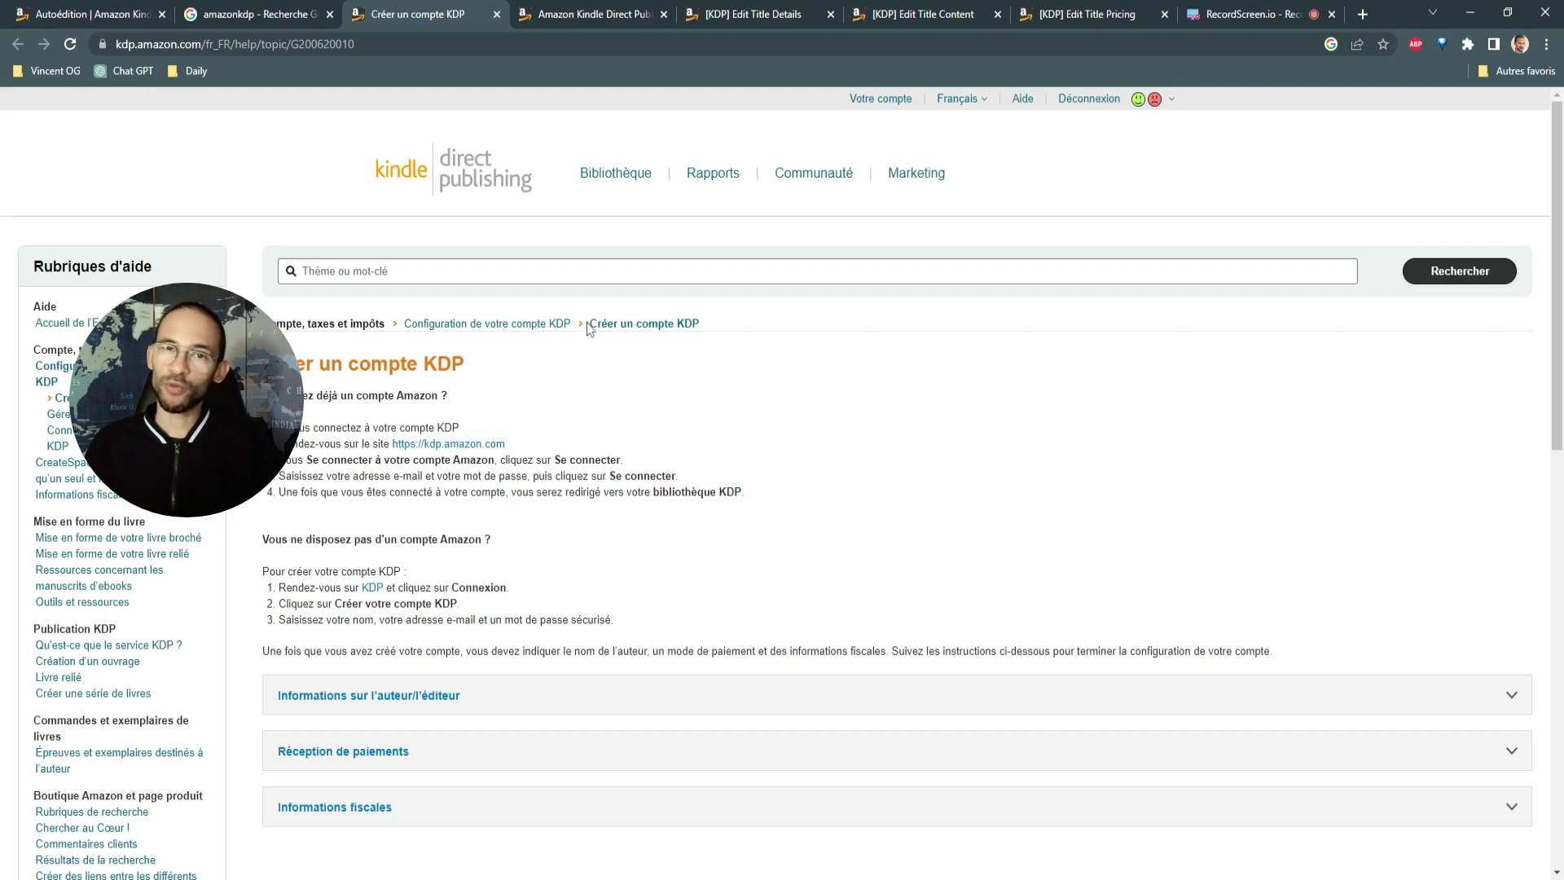
pyautogui.moveTo(318, 363); pyautogui.dragTo(655, 562)
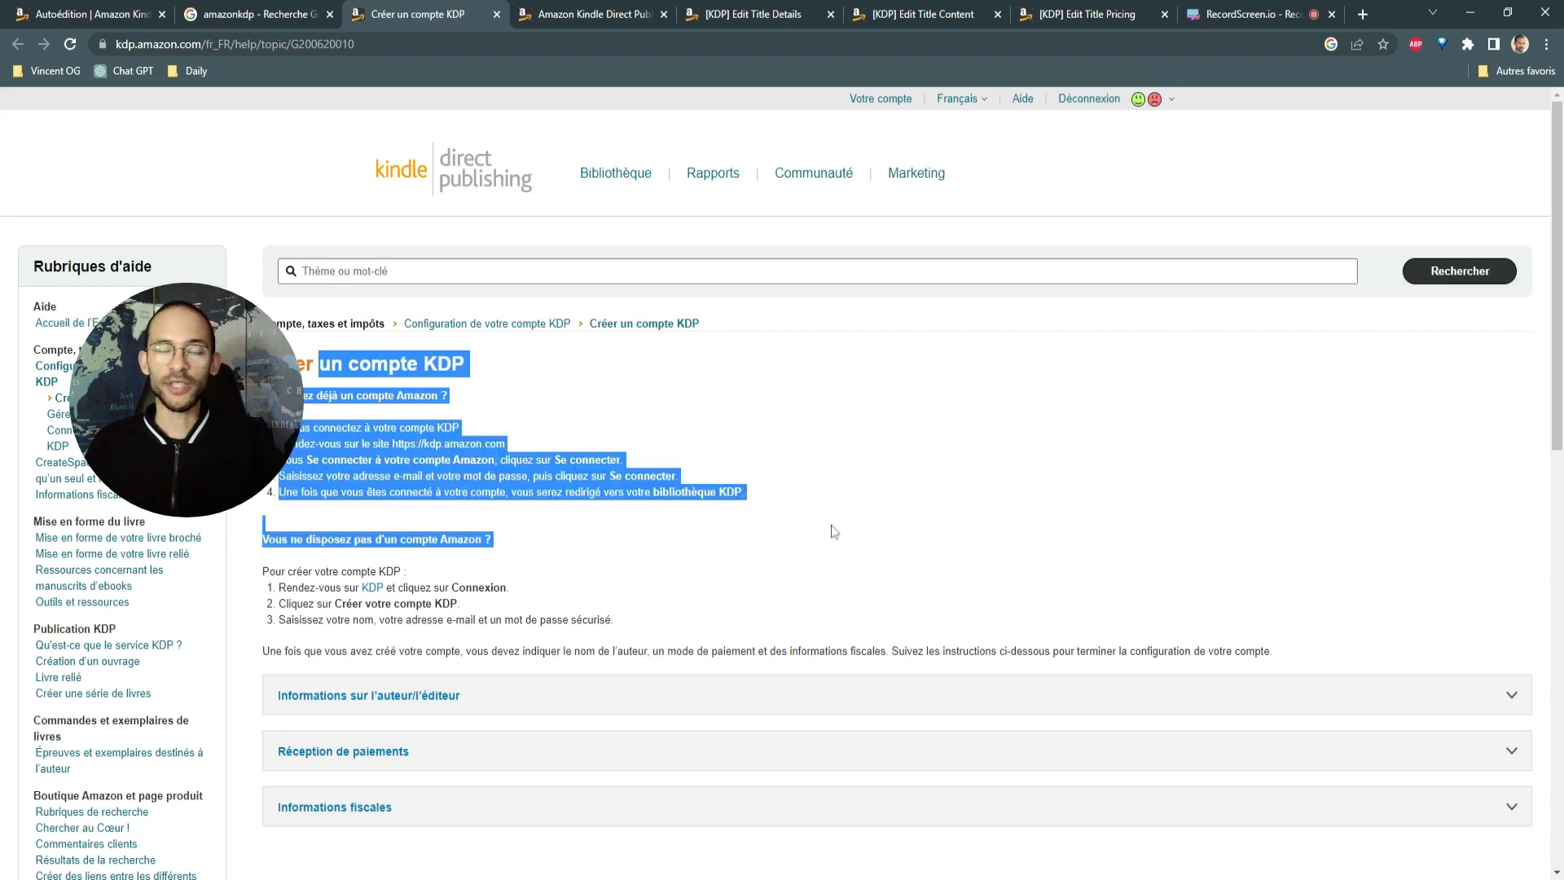
pyautogui.click(666, 404)
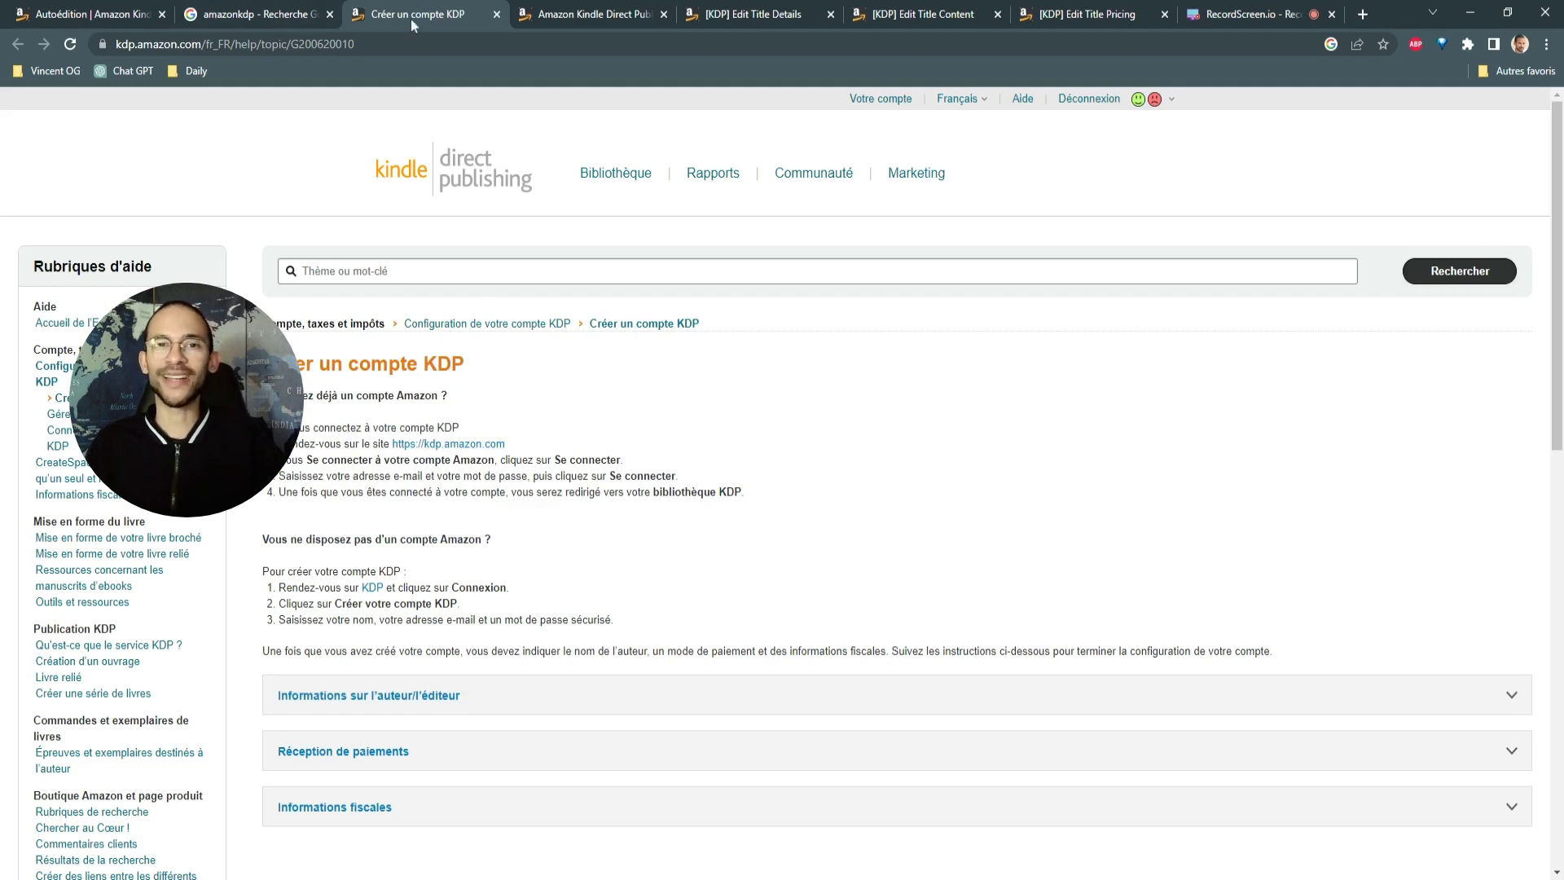
# Go to the KDP Bookshelf and look over its existing titles and the section for creating a new title.
pyautogui.click(591, 19)
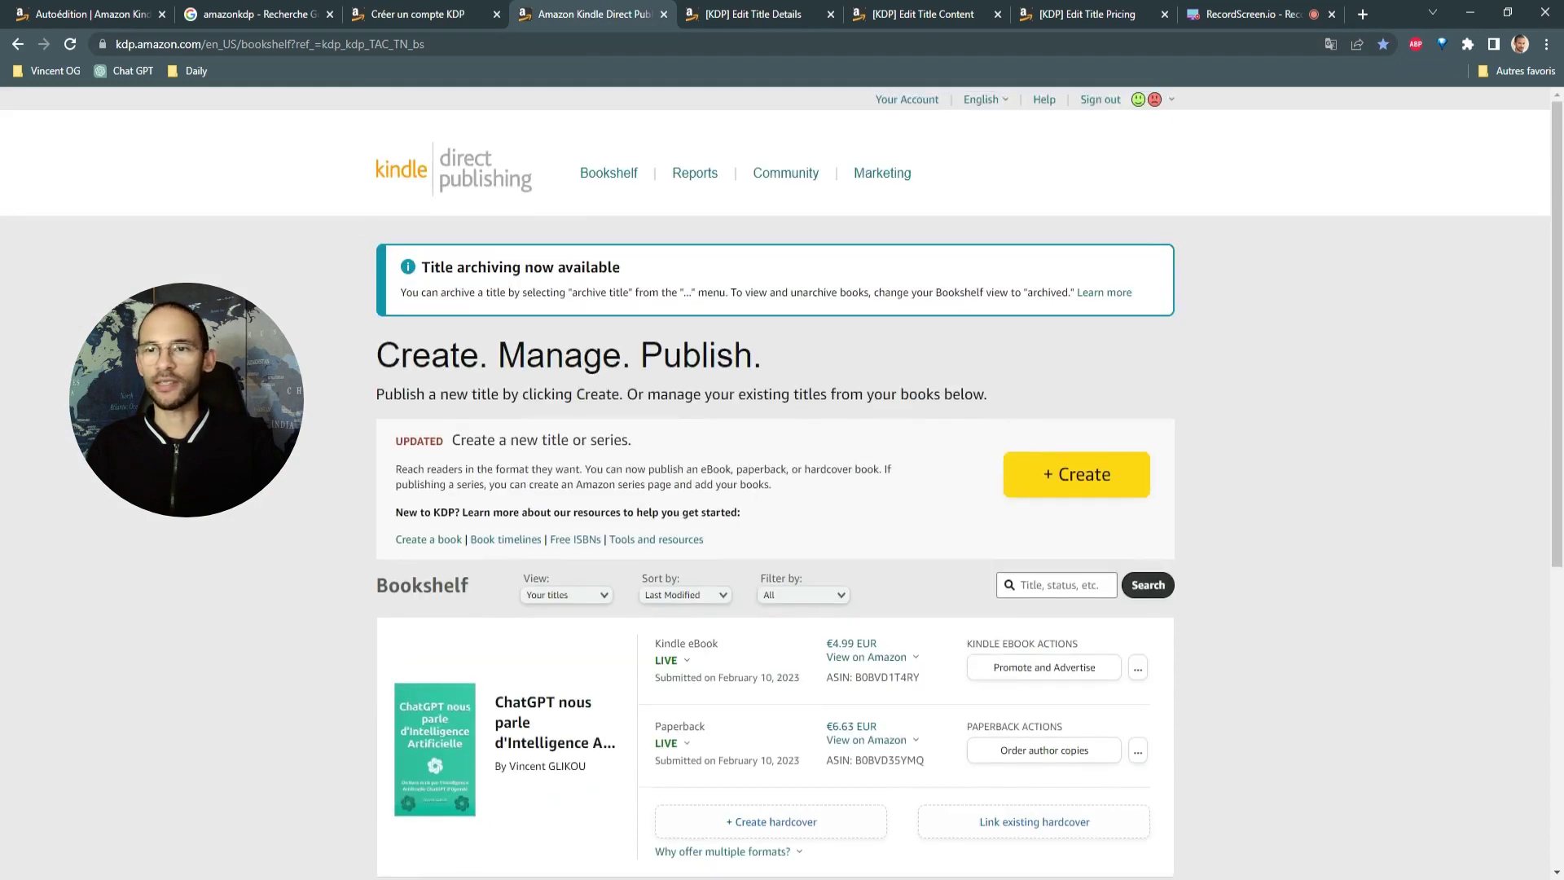
pyautogui.click(88, 14)
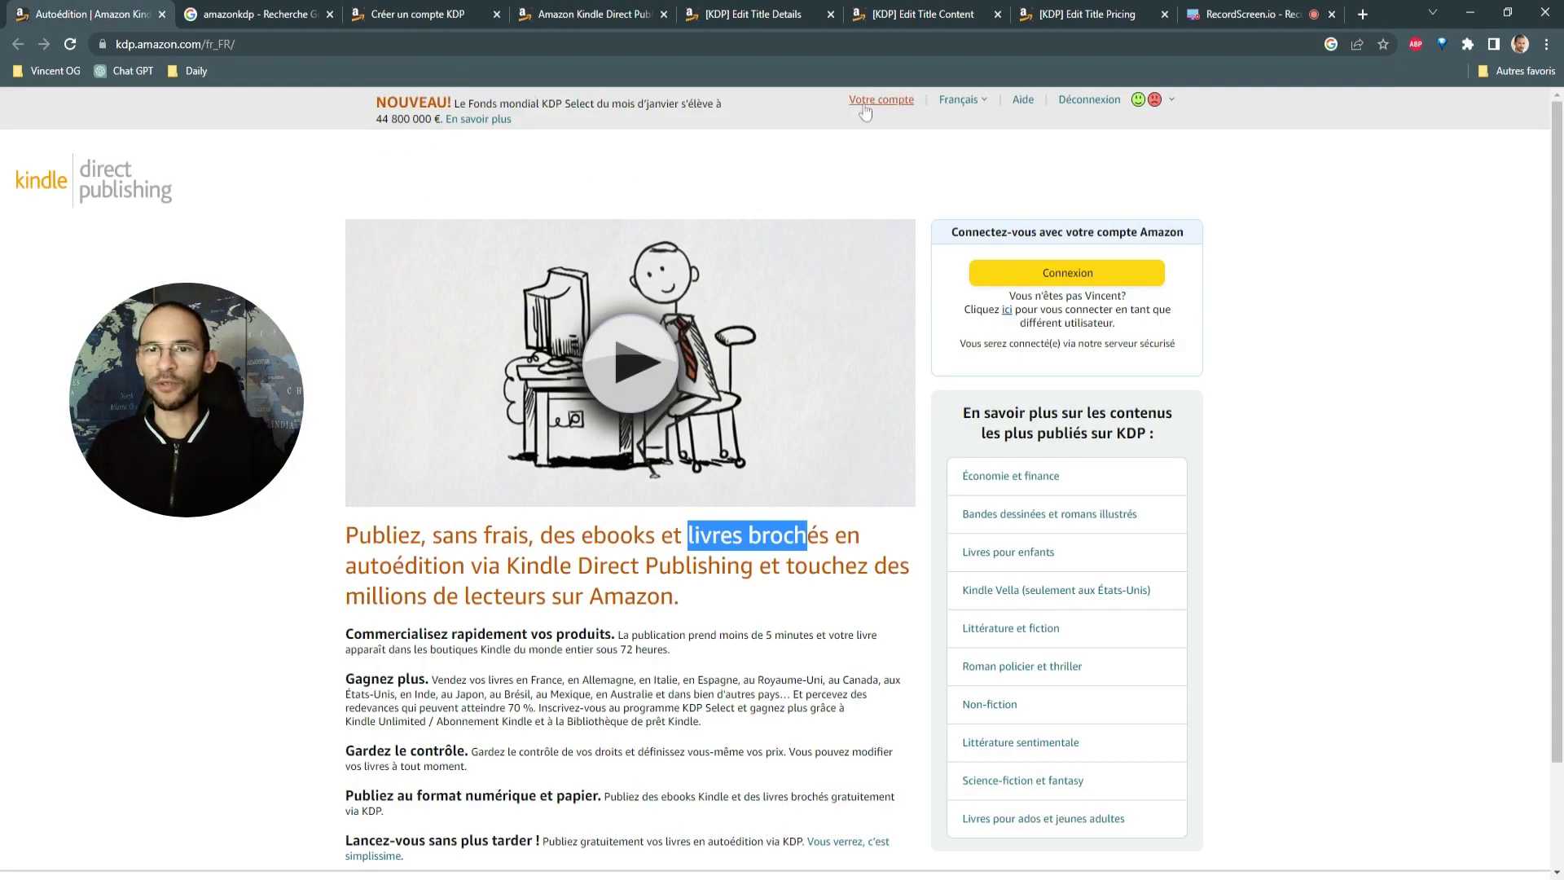
pyautogui.click(603, 15)
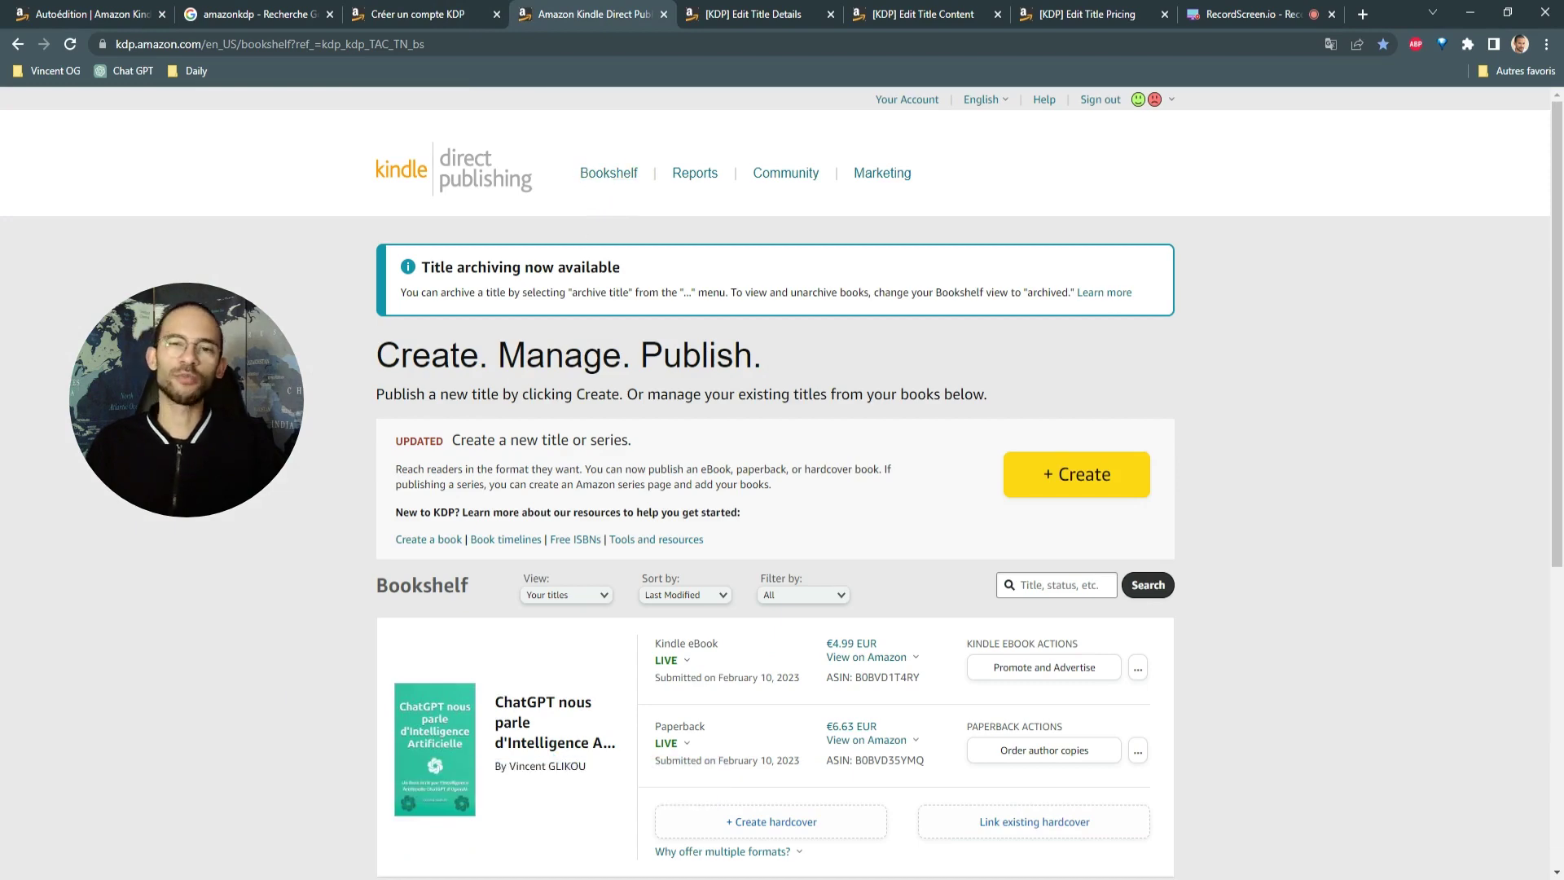
pyautogui.scroll(-5, 350, 567)
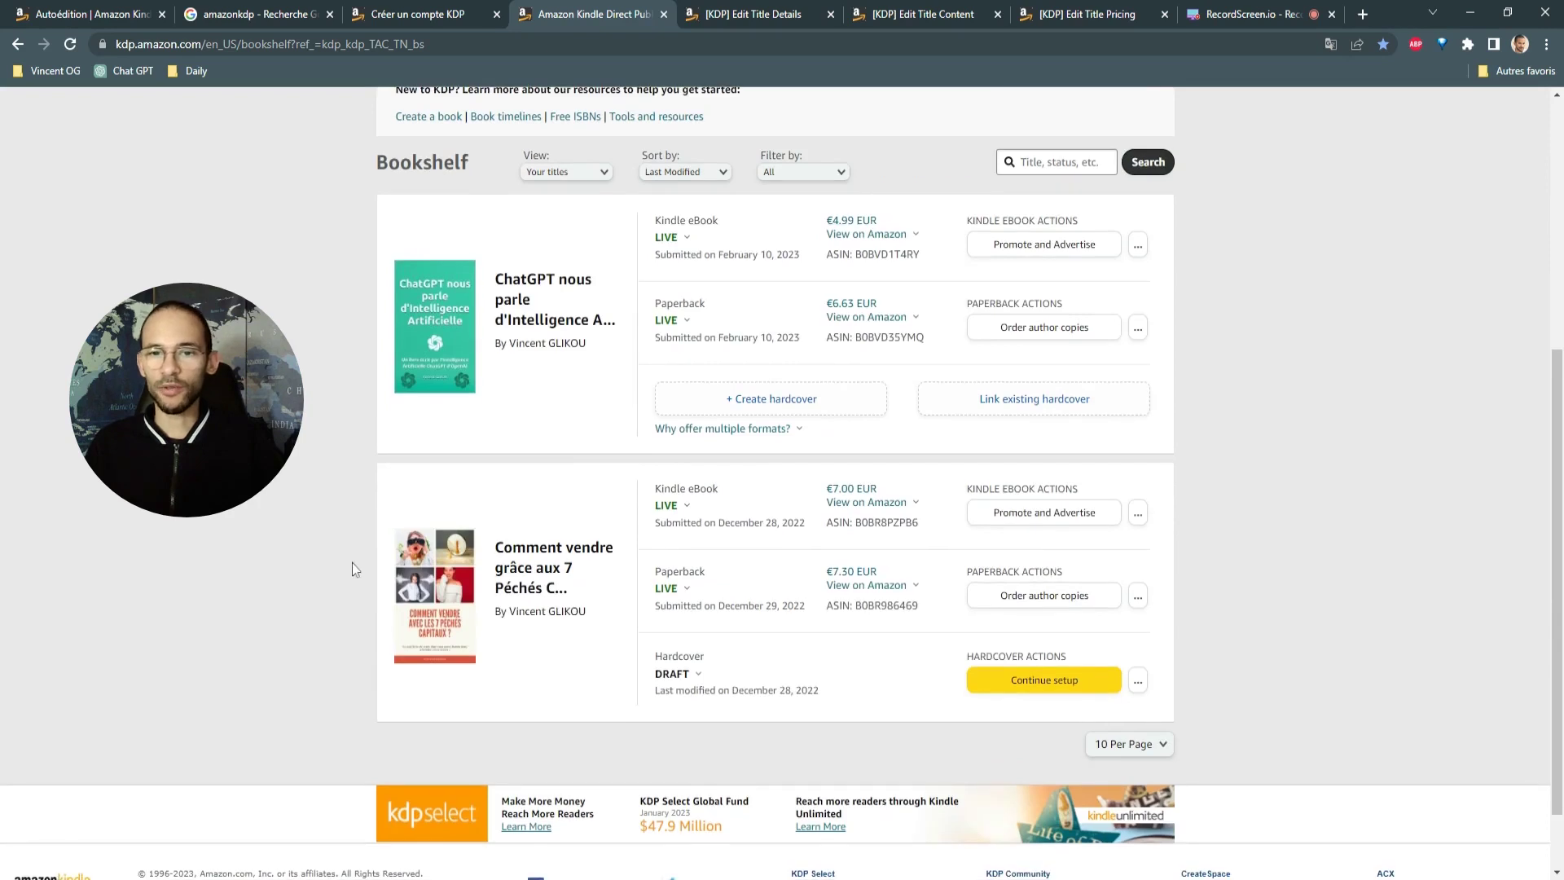
pyautogui.scroll(1, 350, 566)
pyautogui.scroll(-1, 337, 551)
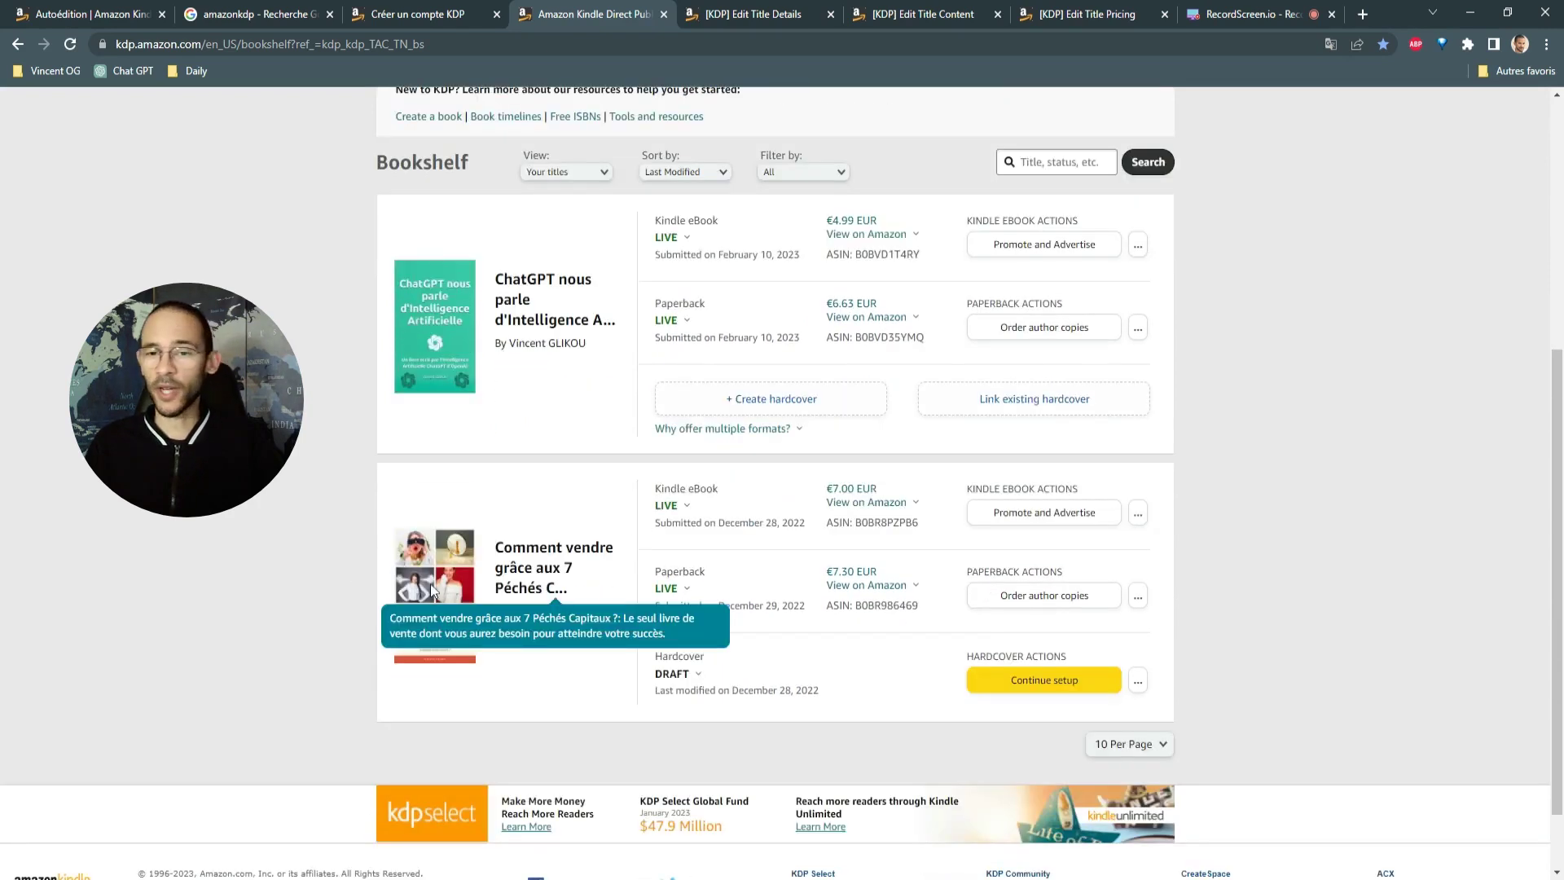
pyautogui.scroll(2, 377, 613)
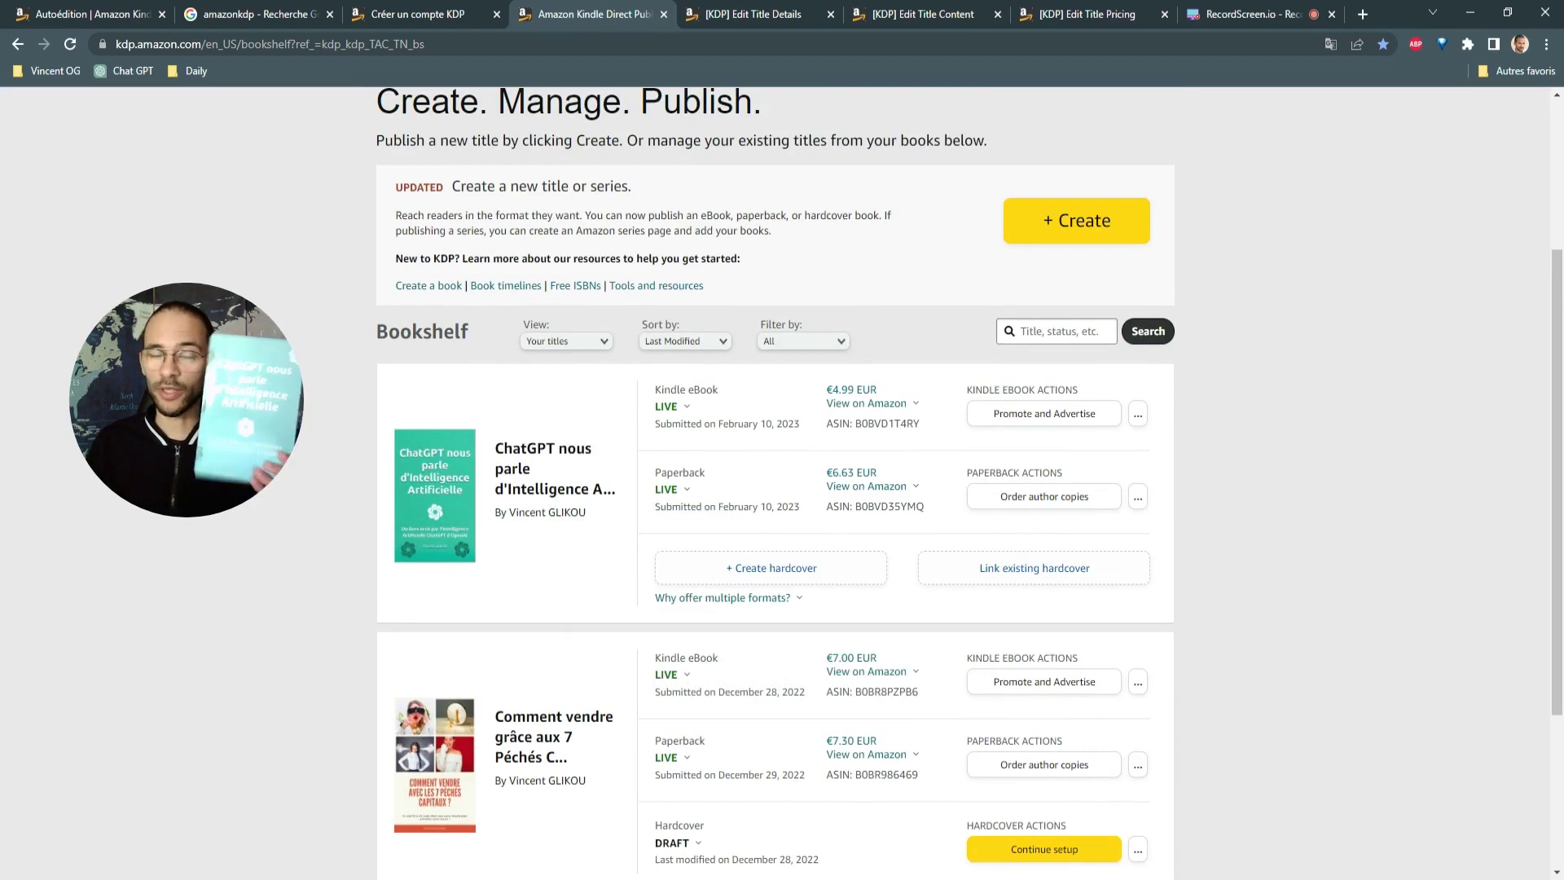
pyautogui.scroll(3, 569, 290)
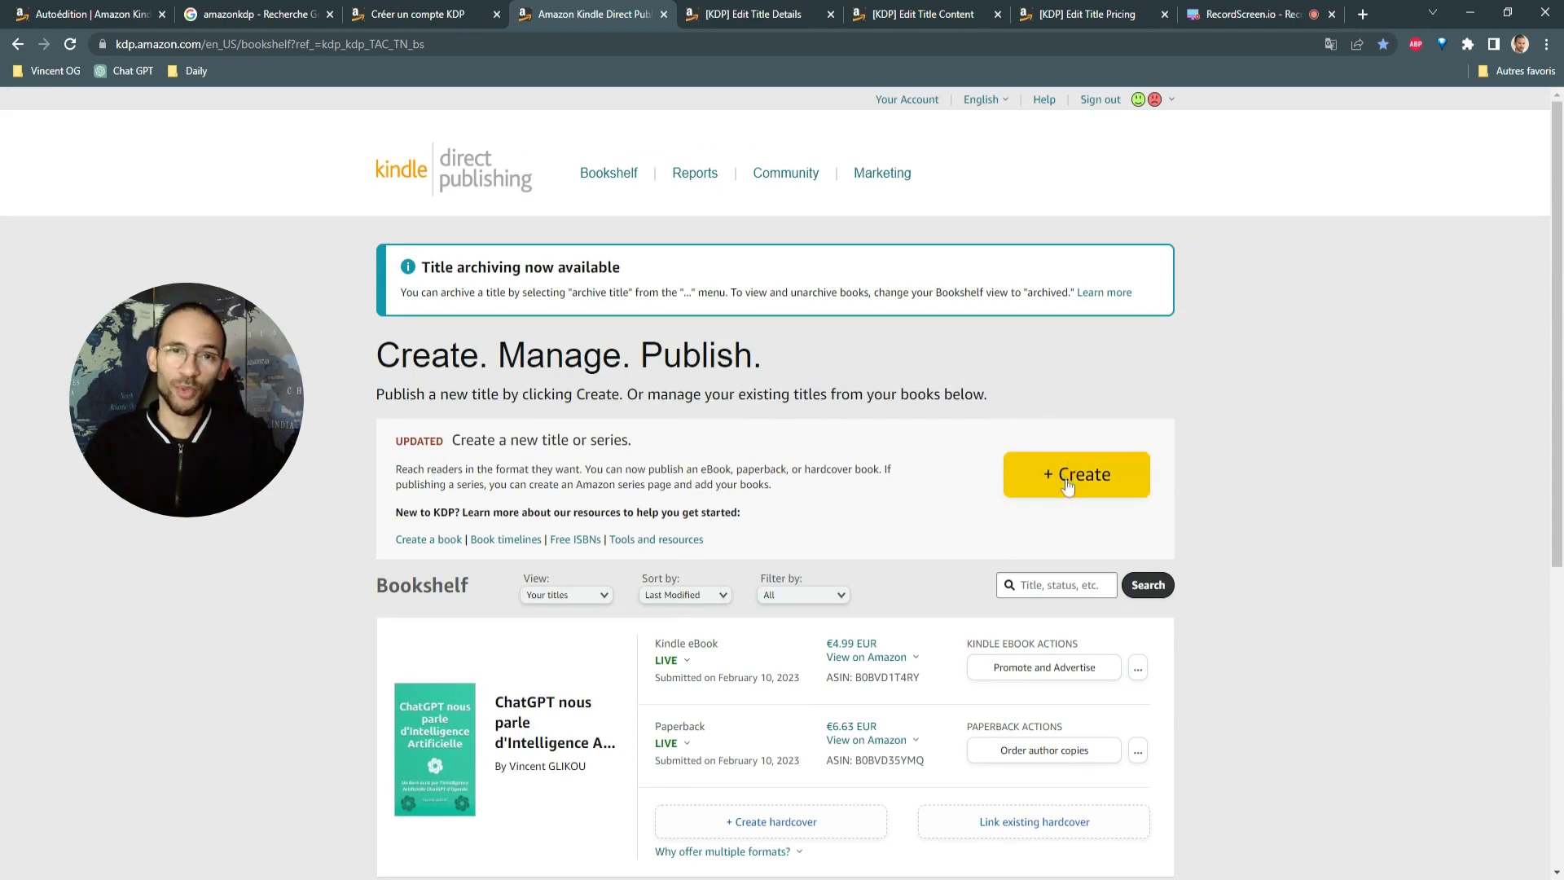
# Go to the new paperback's details form and view its setup stages and the primary language options.
pyautogui.hotkey('ctrl', 'Tab')
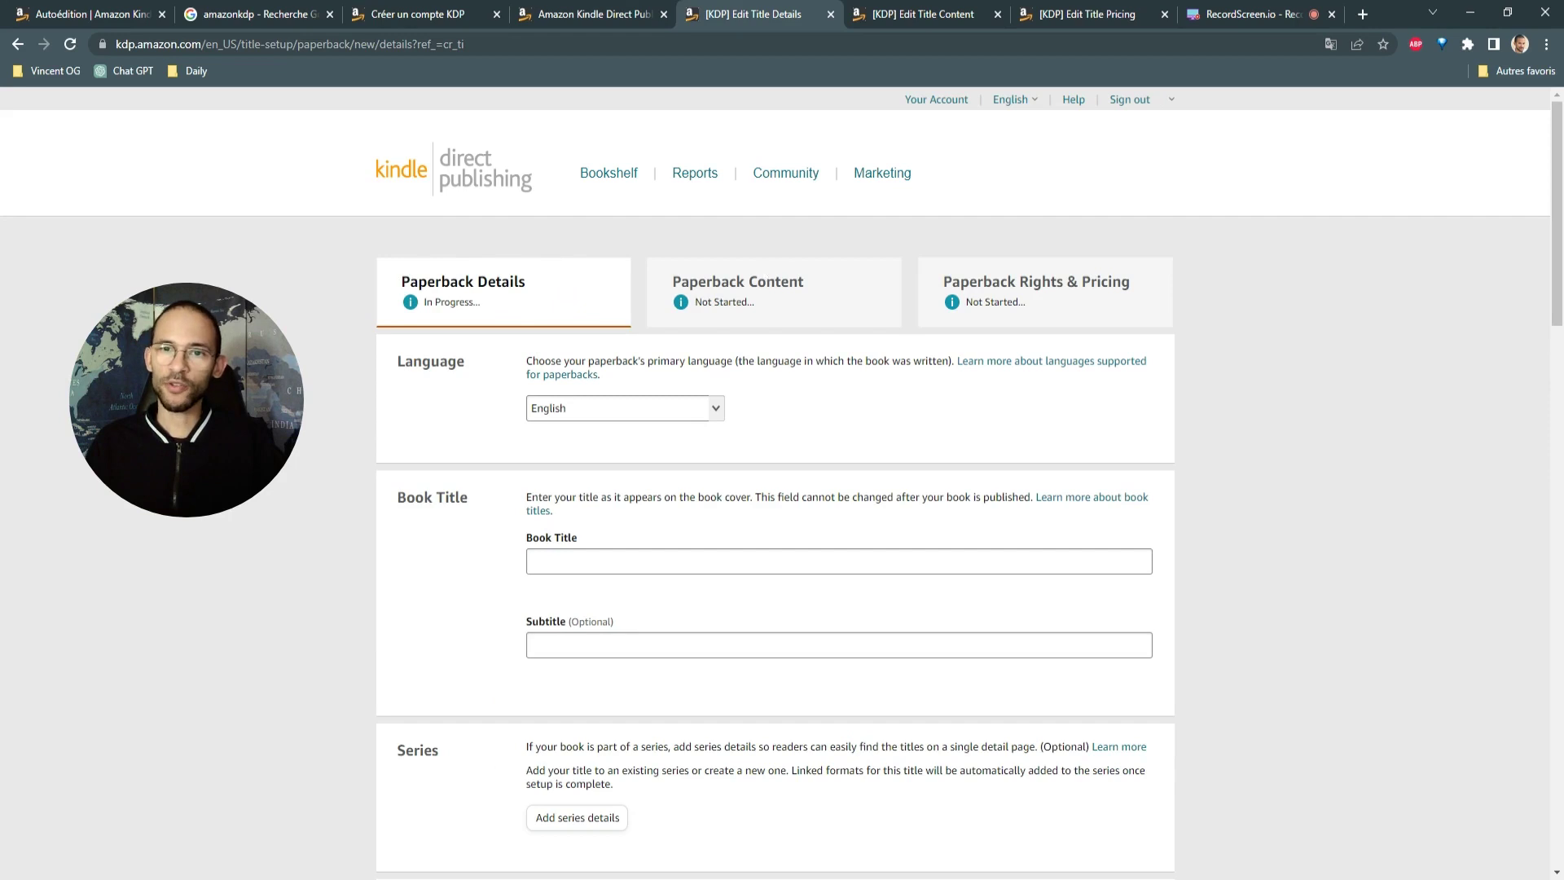
pyautogui.moveTo(1000, 281); pyautogui.dragTo(1108, 281)
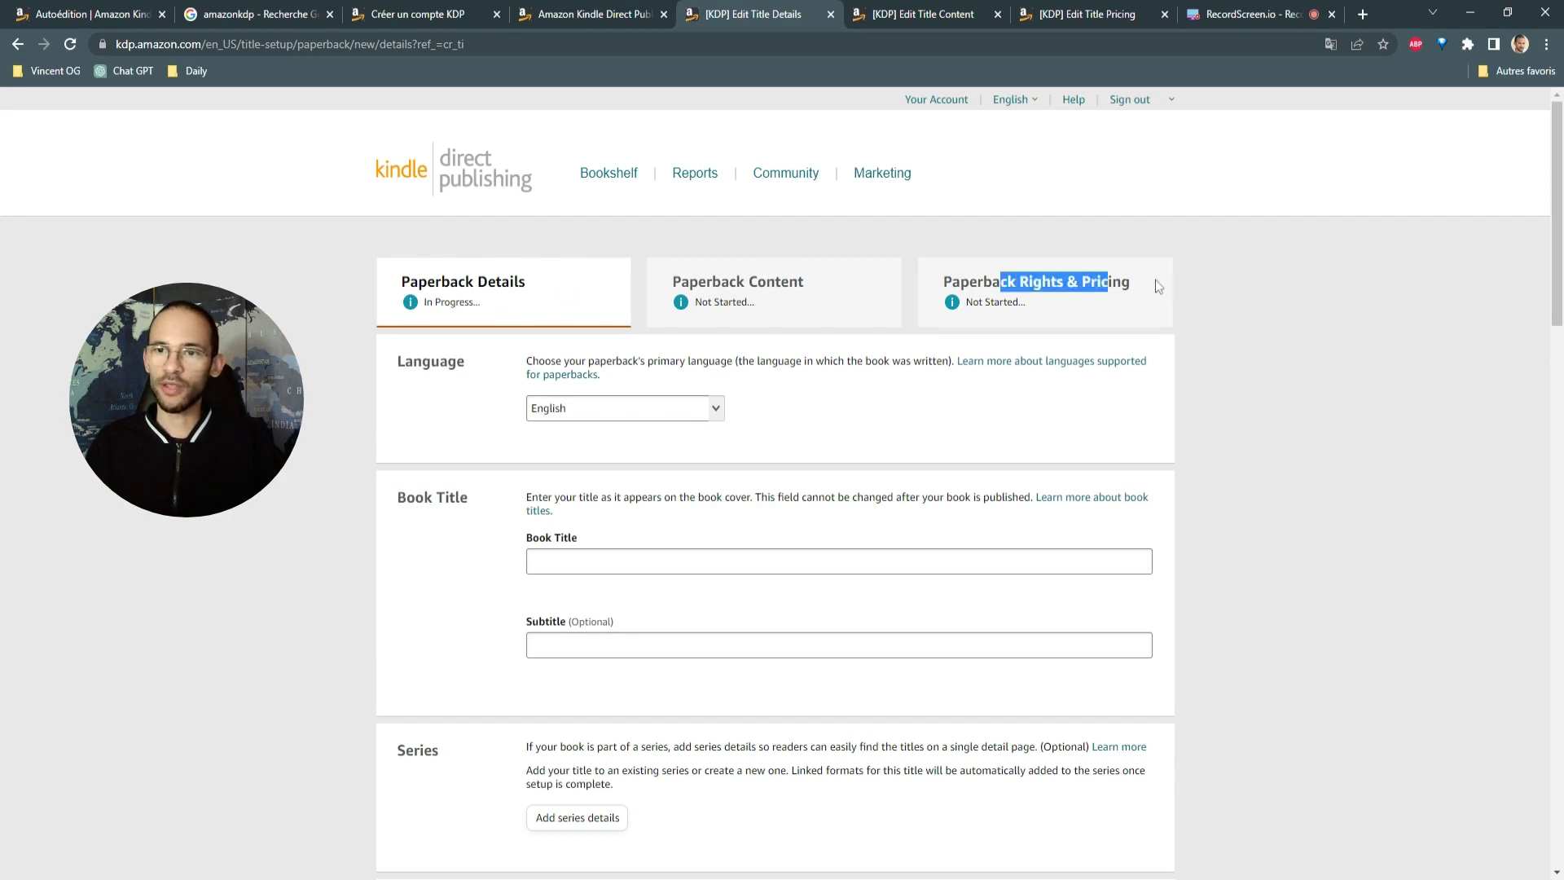
pyautogui.click(1248, 357)
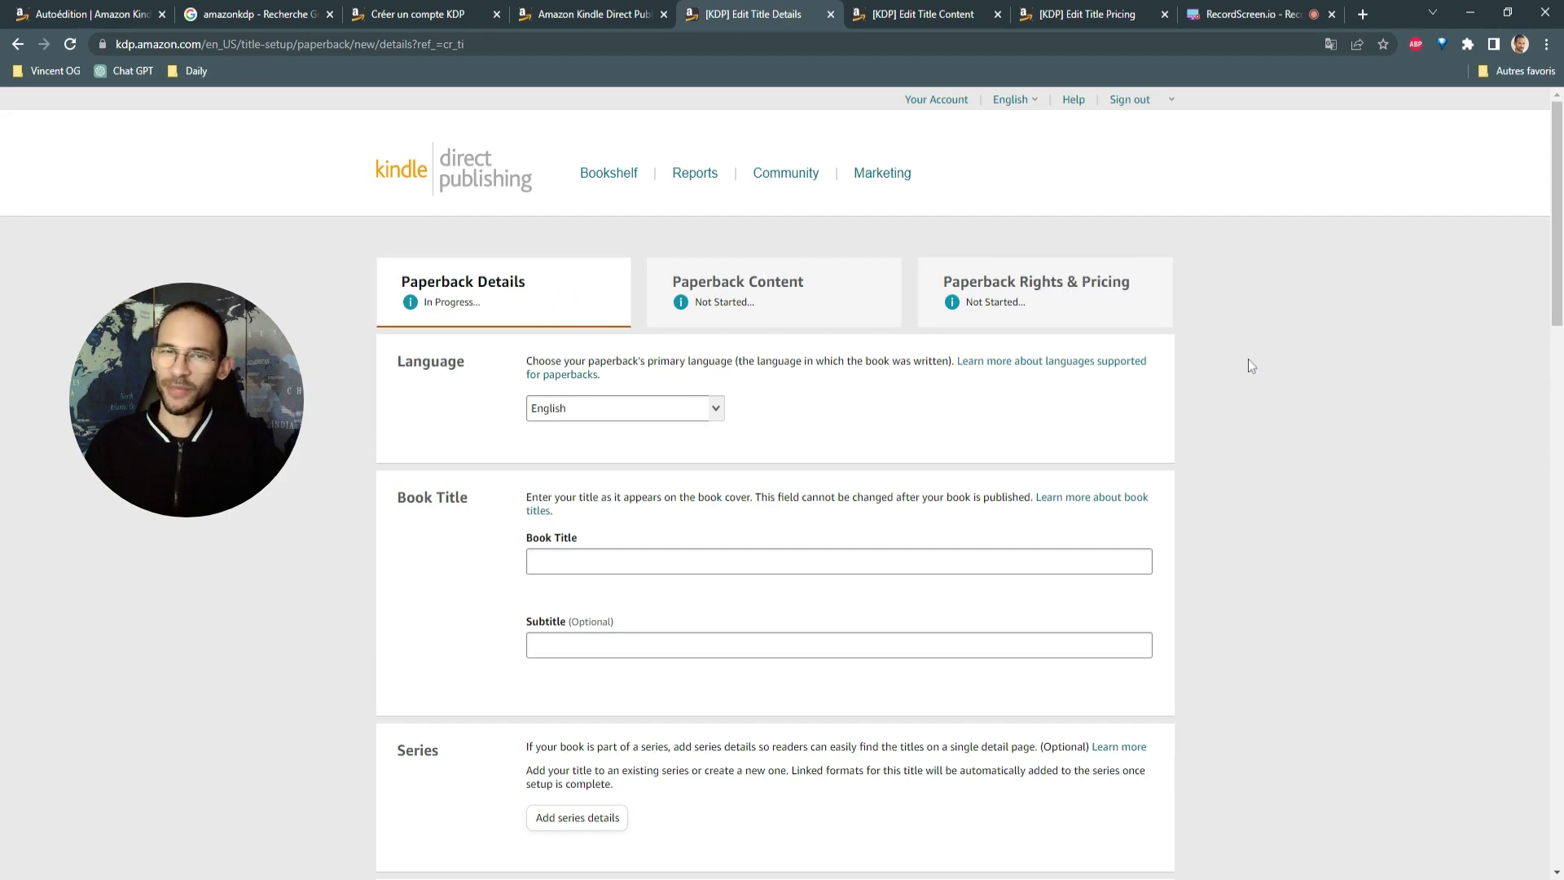
pyautogui.scroll(-2, 658, 271)
pyautogui.click(711, 249)
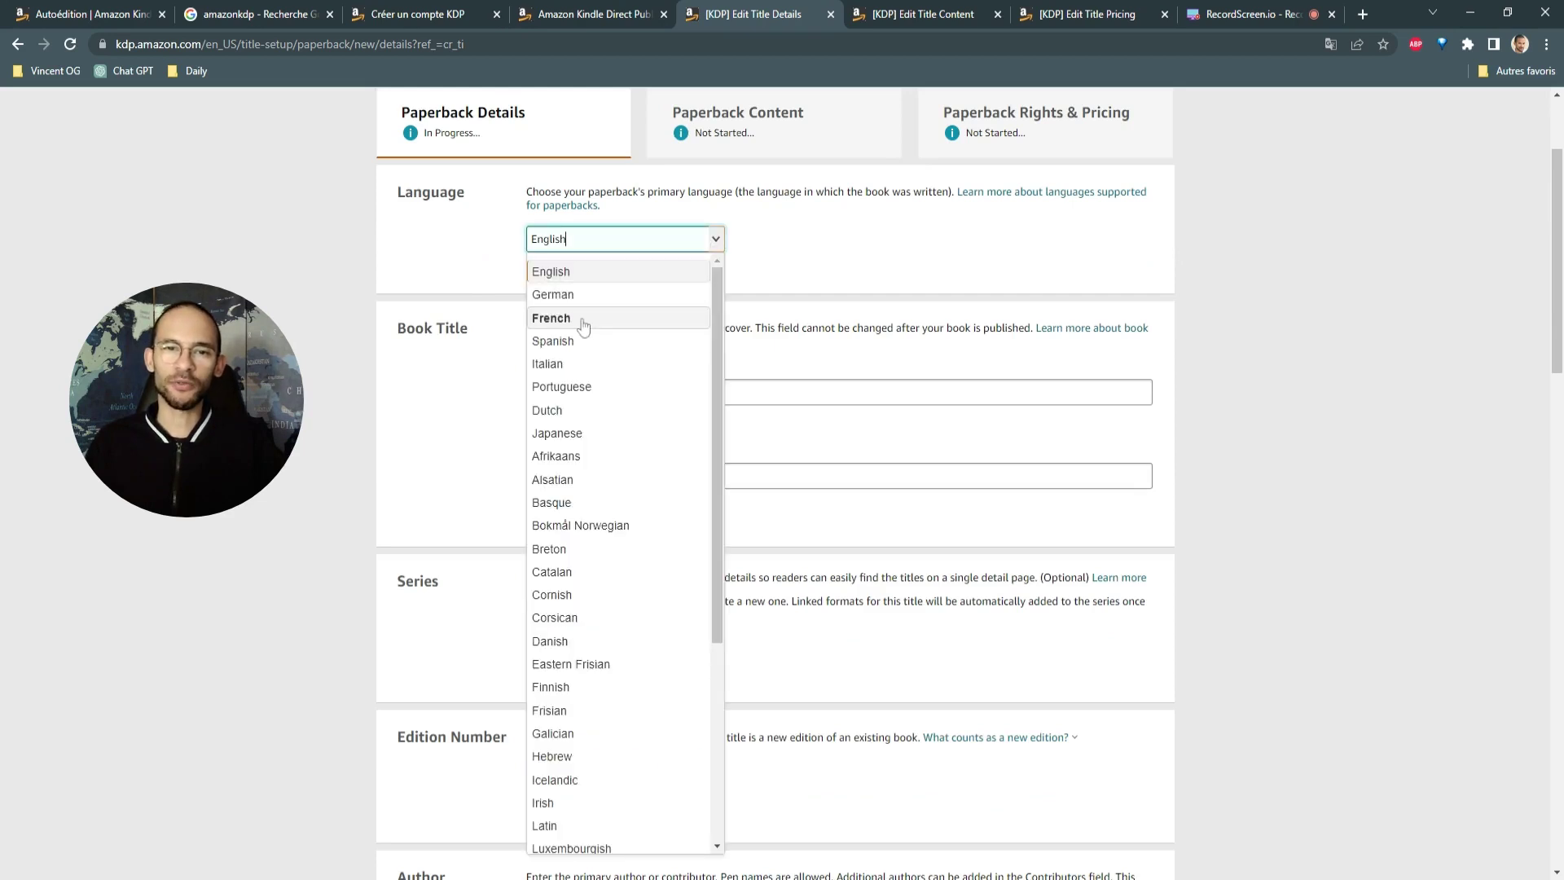
pyautogui.click(468, 395)
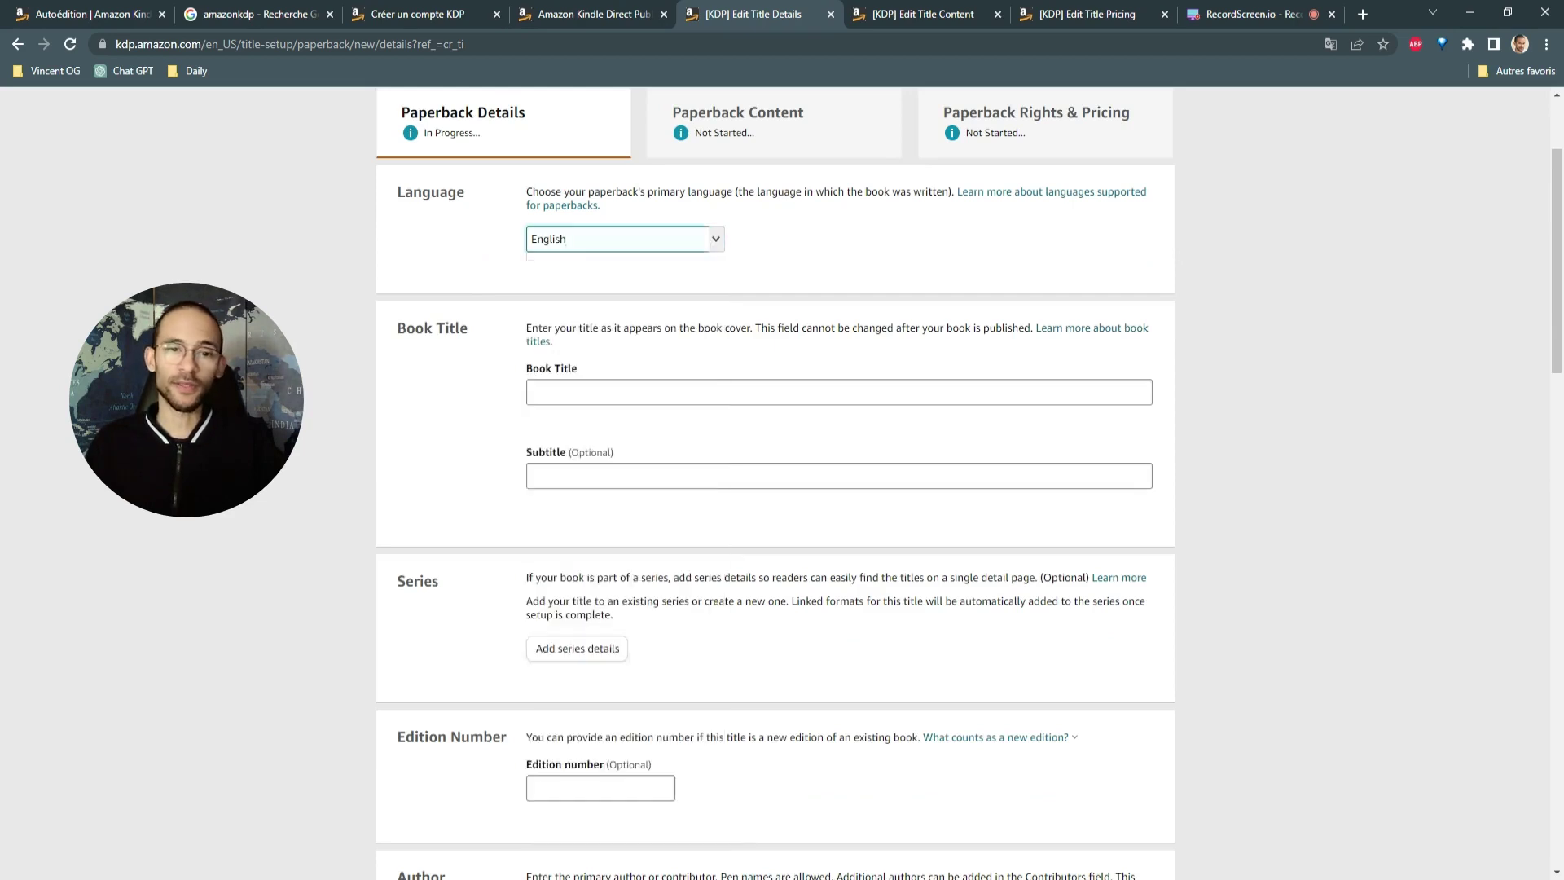
# Examine the Paperback Details sections, from title, series, edition and author to description, publishing rights, keywords, categories and adult content.
pyautogui.scroll(-2, 562, 409)
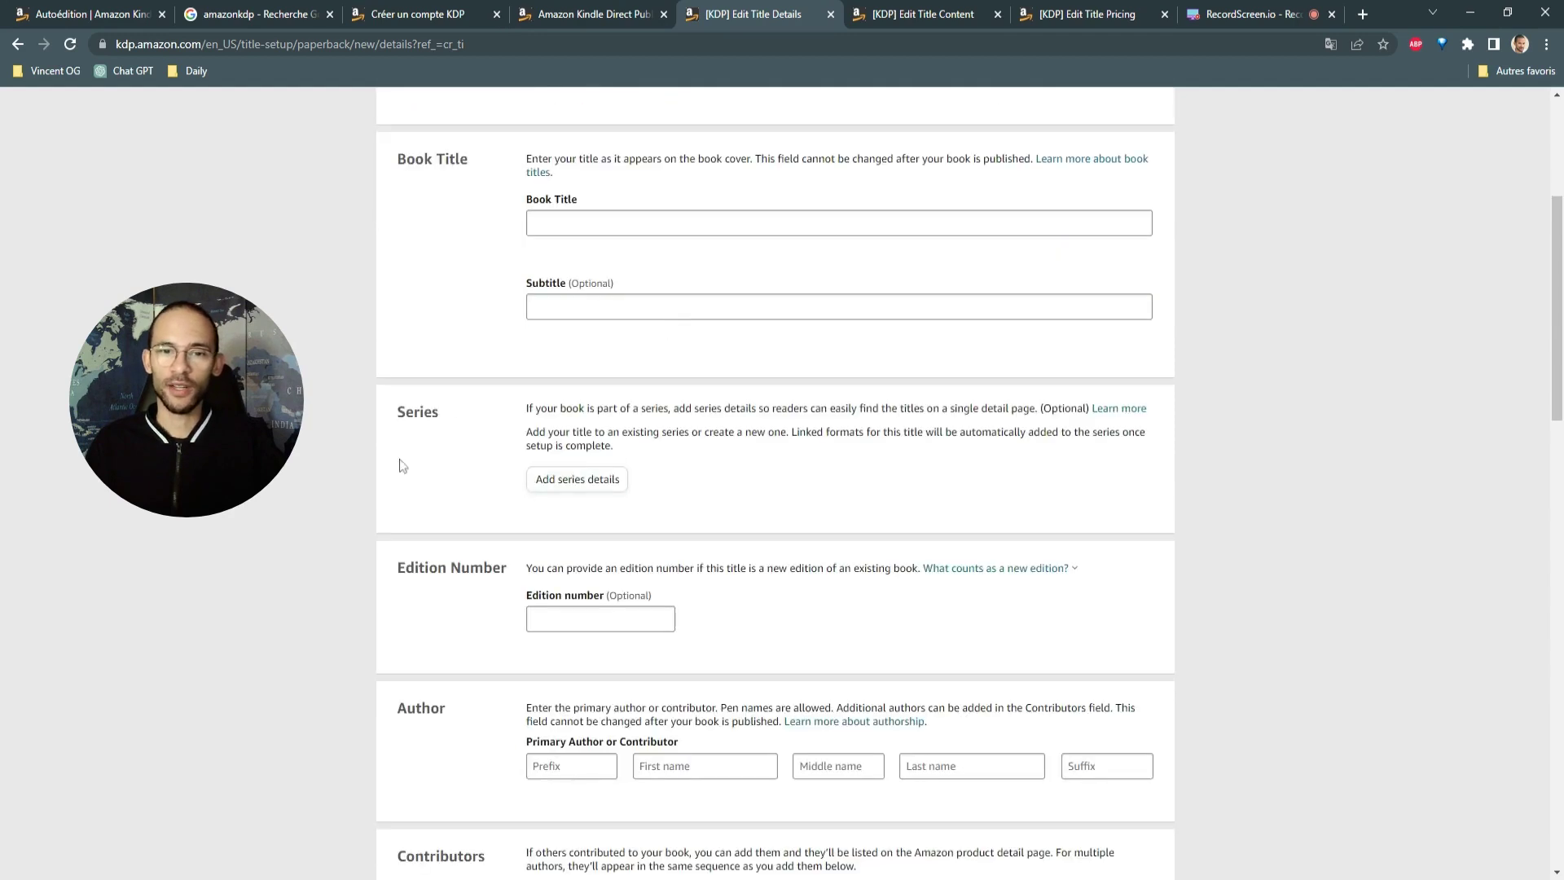
pyautogui.scroll(-4, 401, 466)
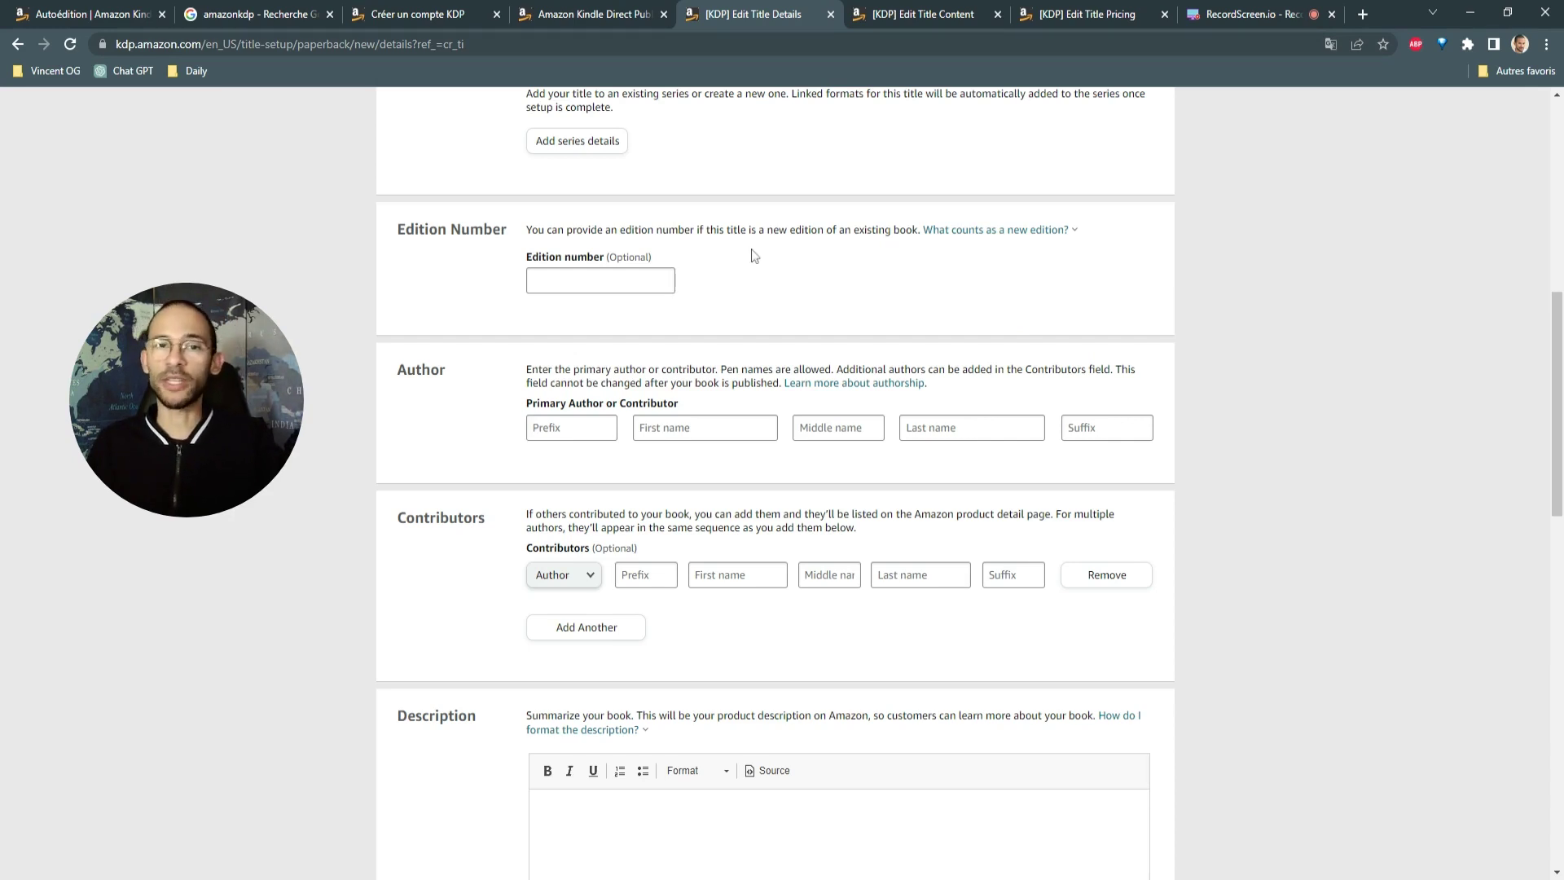
pyautogui.scroll(-3, 692, 364)
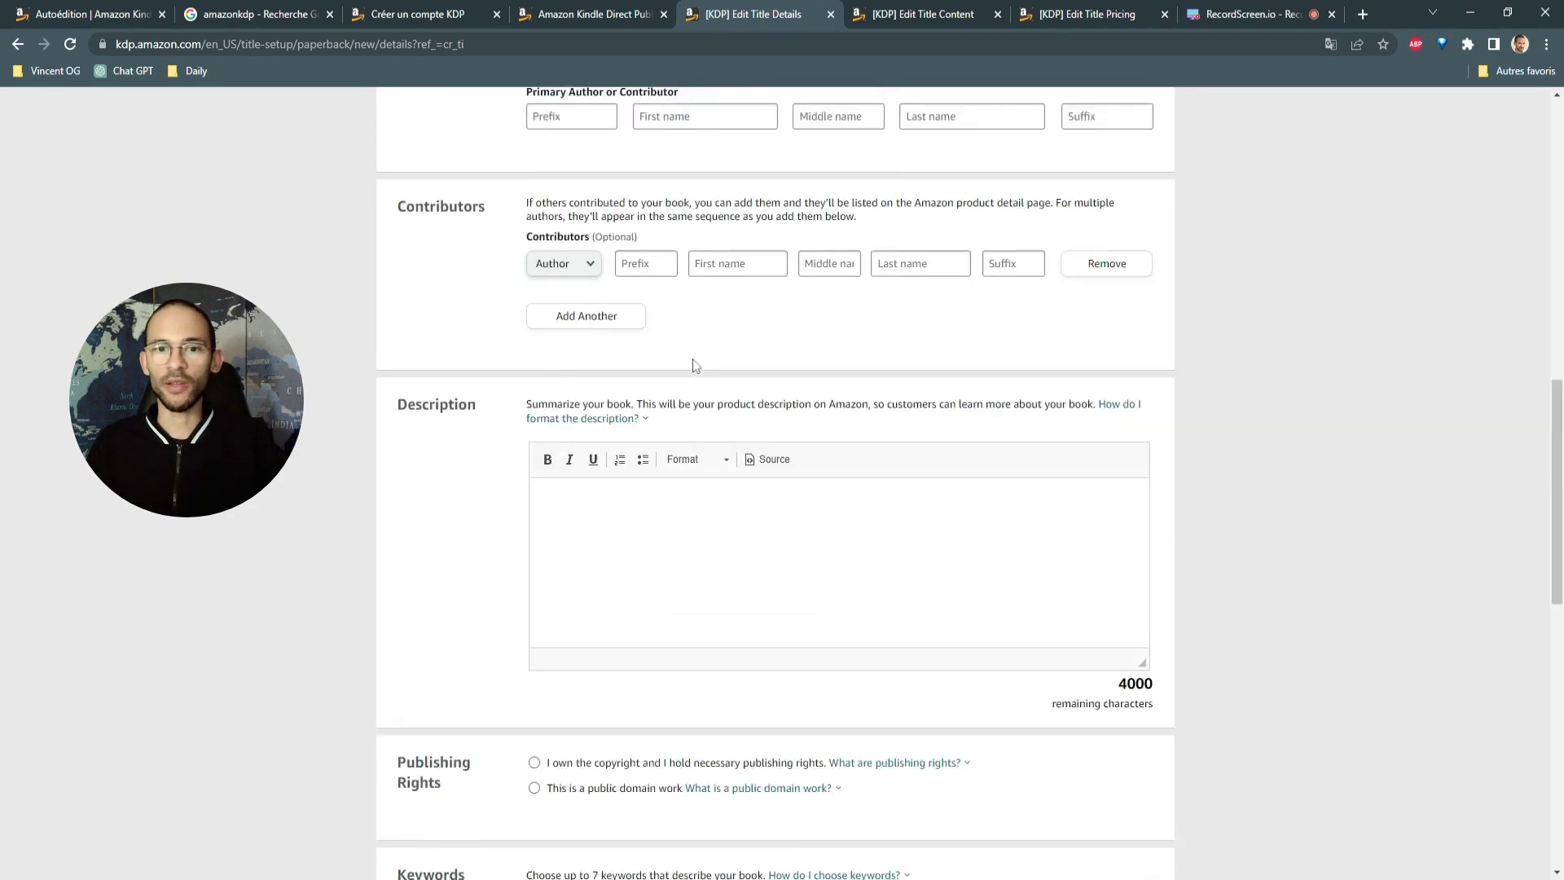
pyautogui.scroll(5, 693, 364)
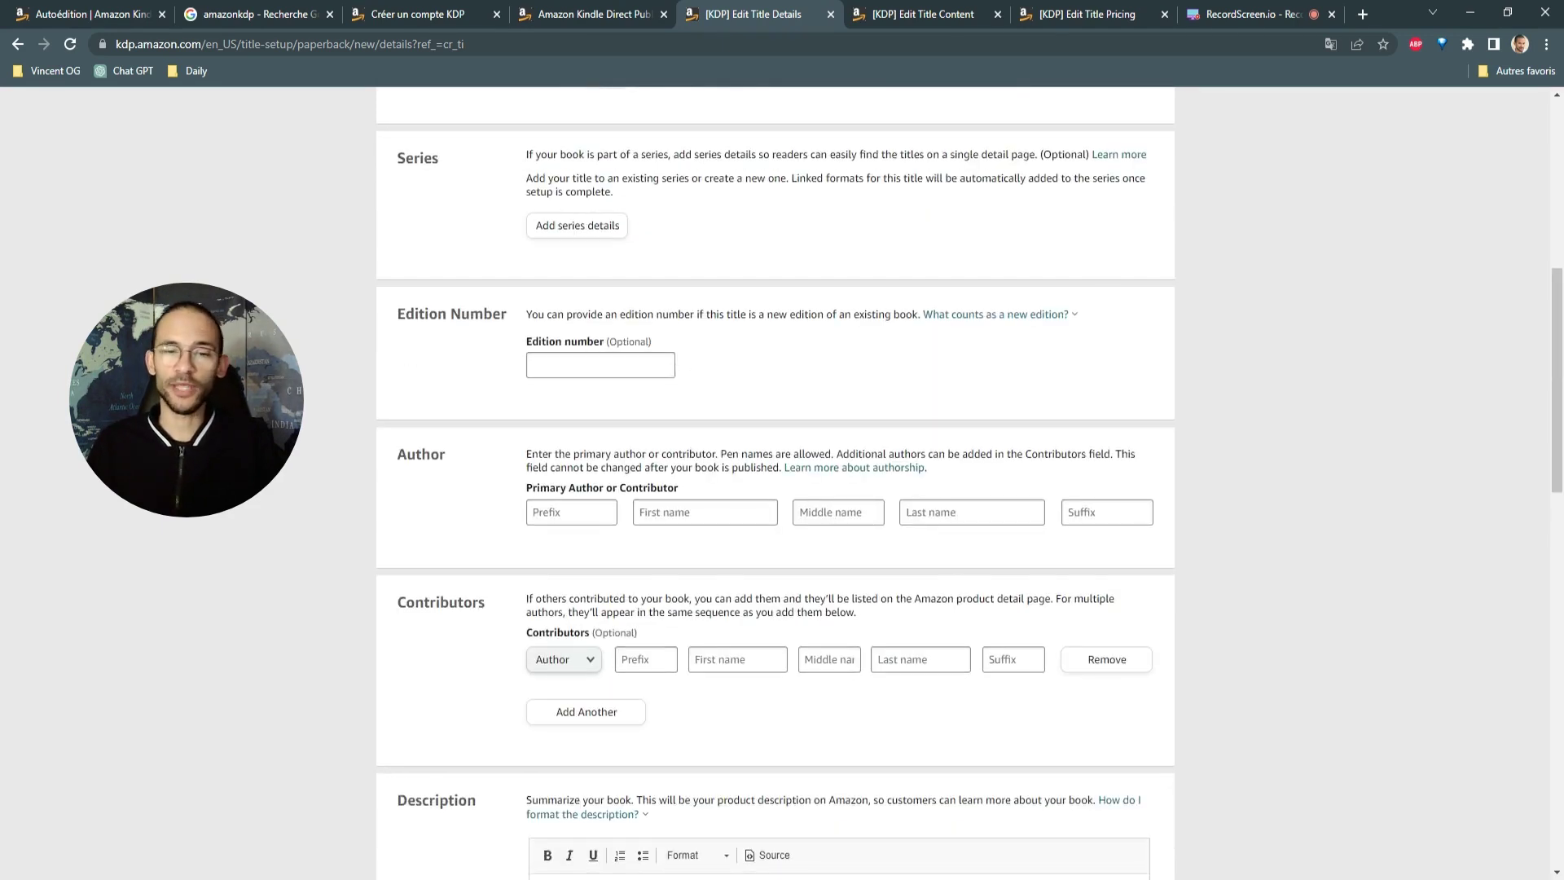
pyautogui.scroll(-10, 472, 362)
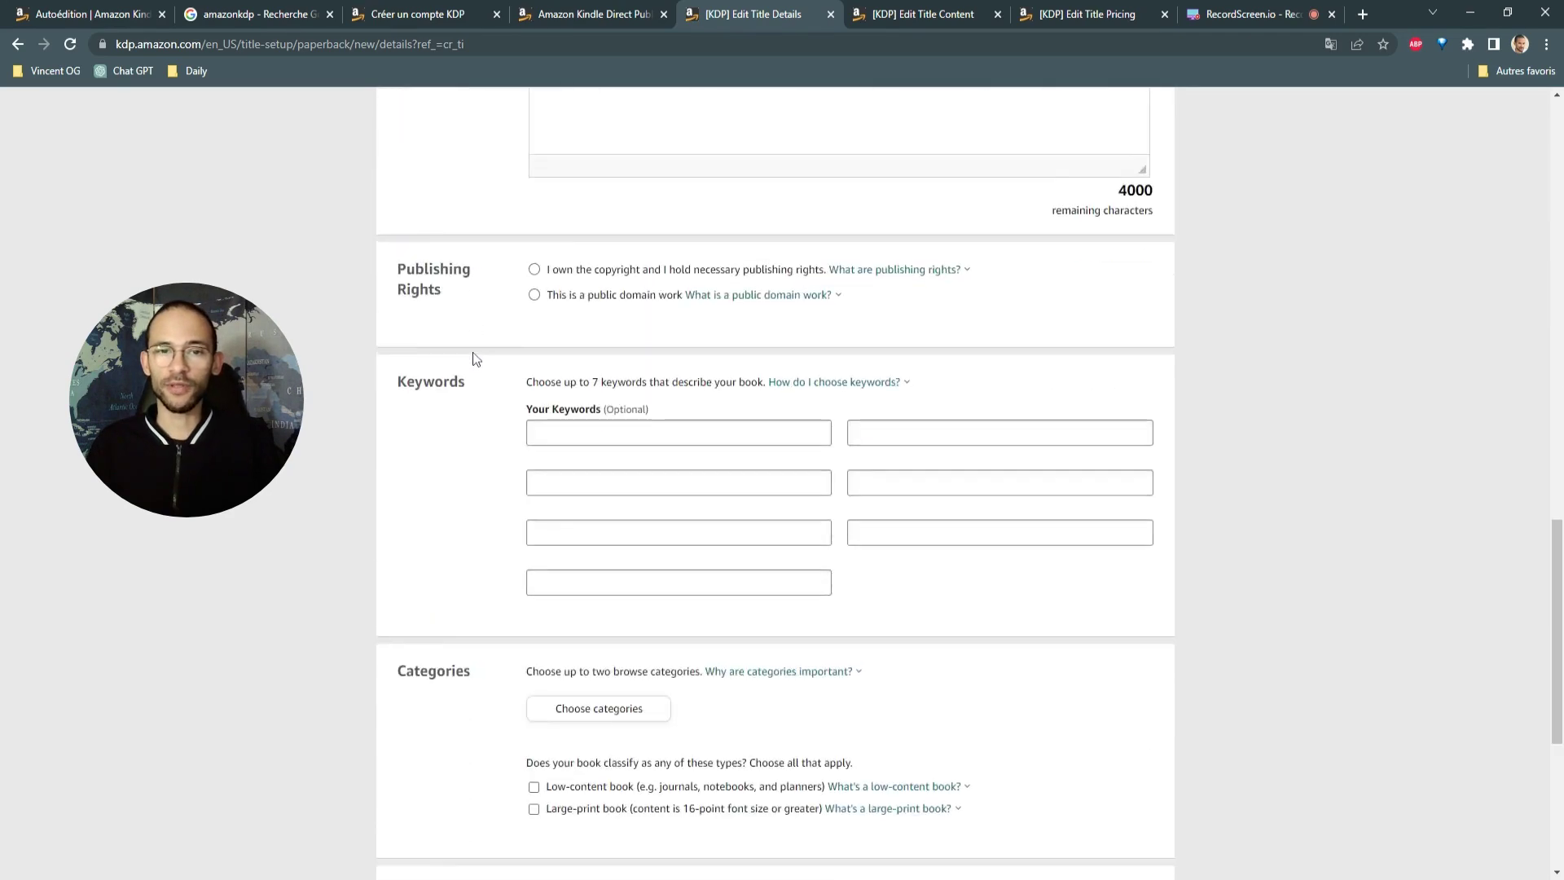
pyautogui.scroll(-5, 476, 359)
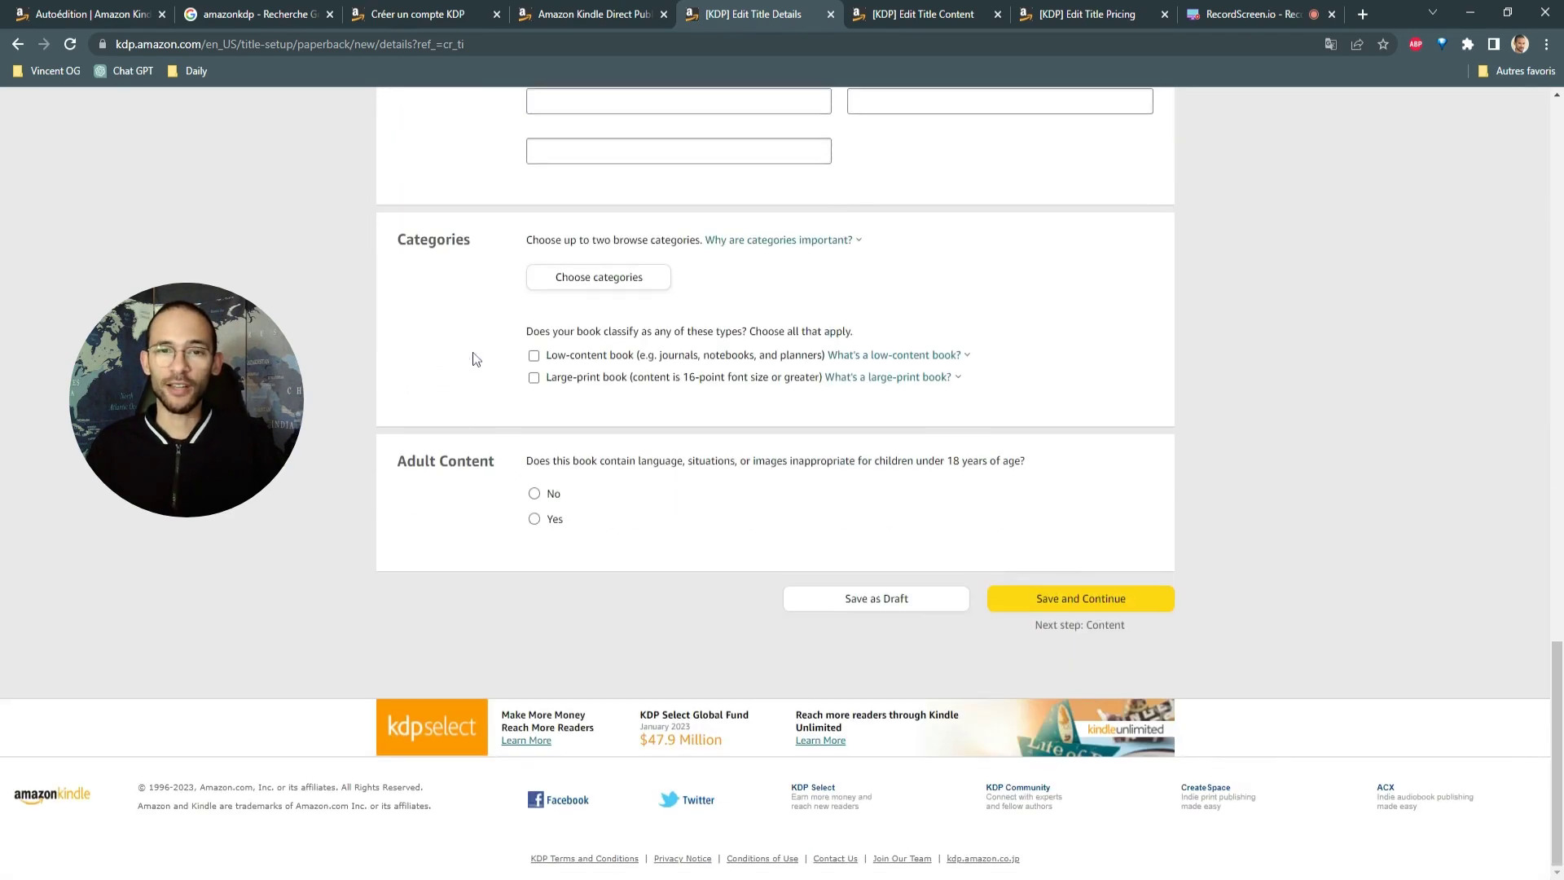
pyautogui.scroll(3, 477, 360)
pyautogui.scroll(-2, 476, 359)
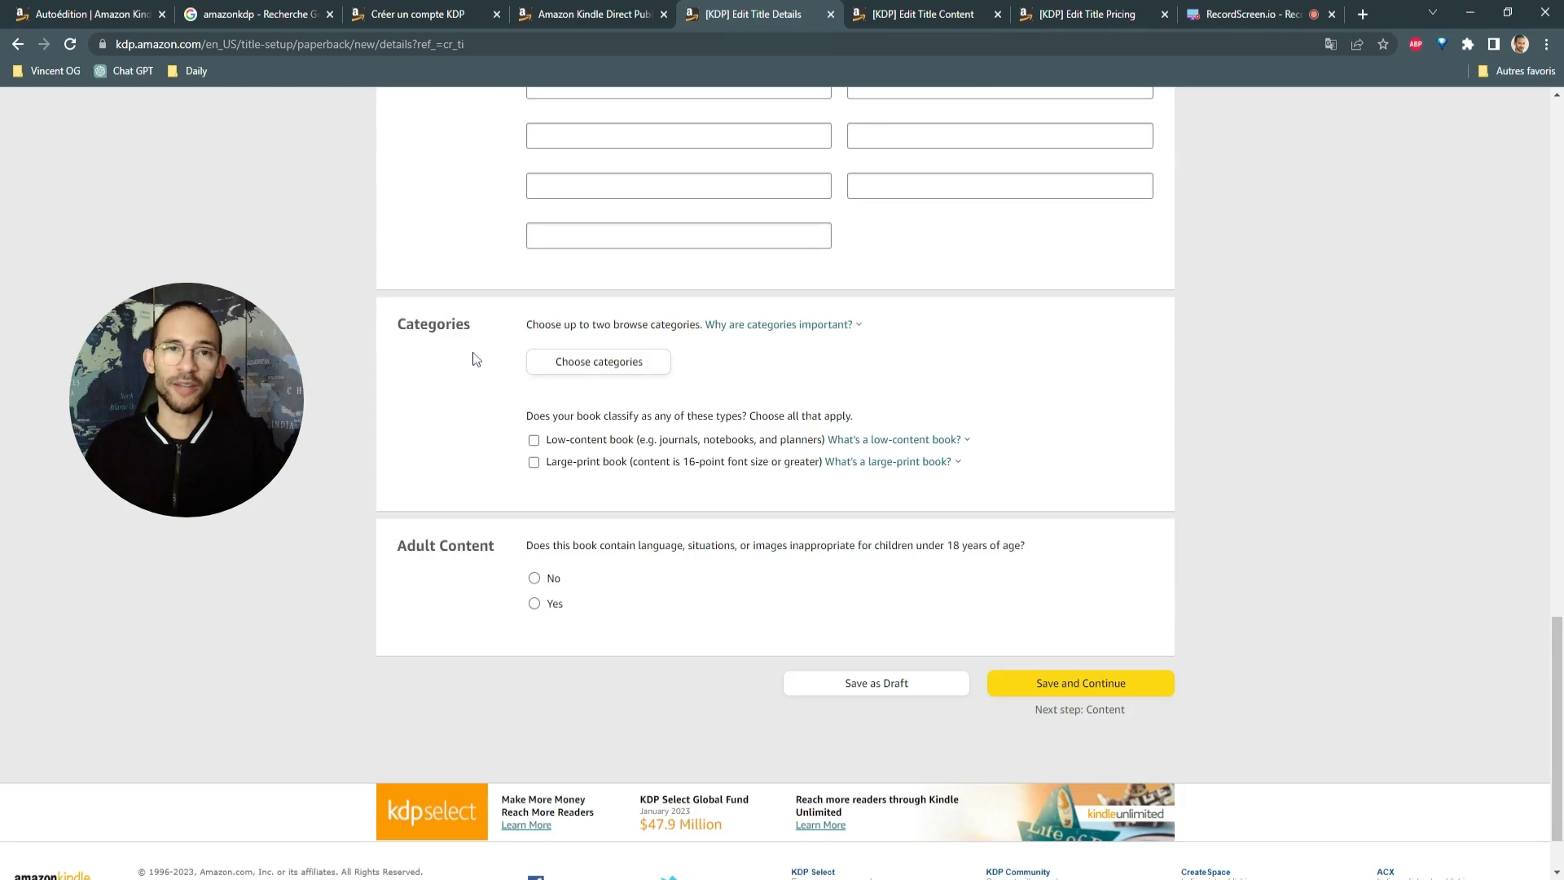
pyautogui.scroll(20, 477, 359)
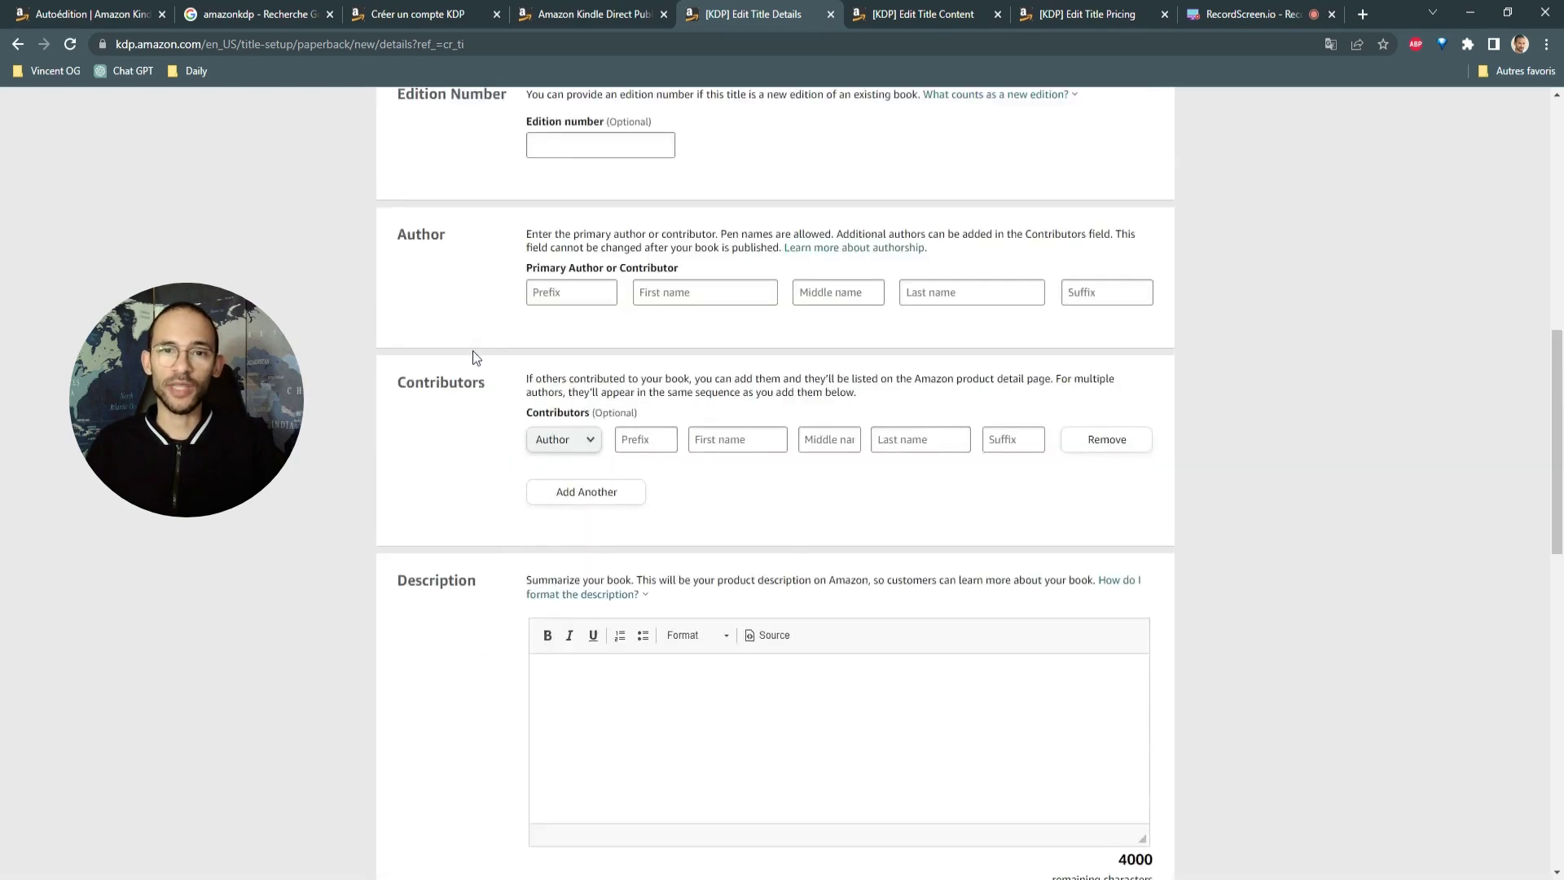
pyautogui.scroll(5, 475, 358)
pyautogui.scroll(-7, 474, 353)
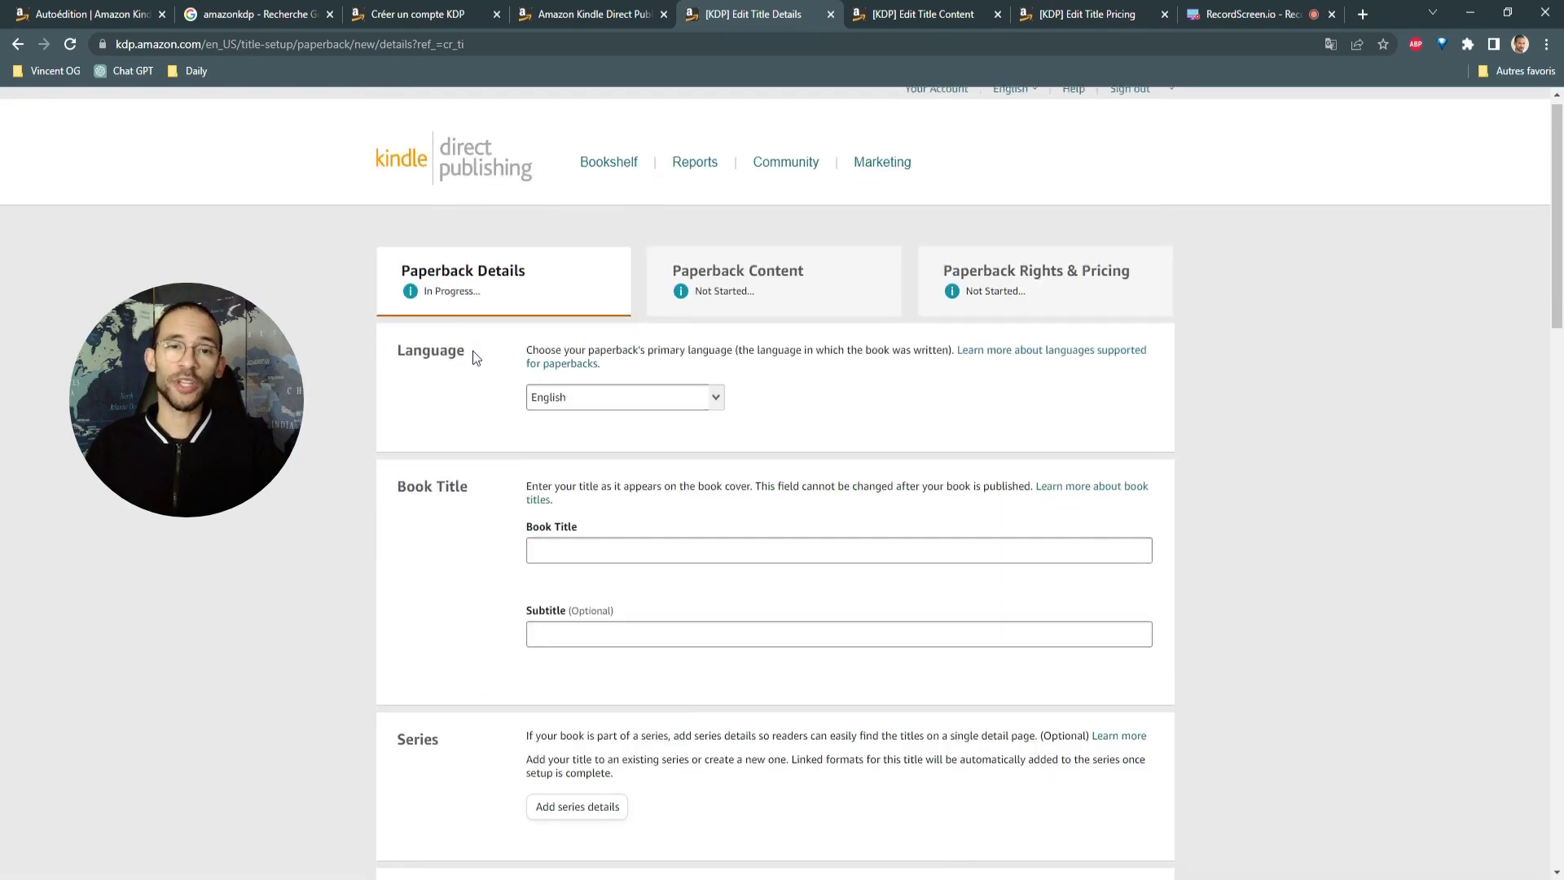
# Look back over the new paperback's details form, from language and book title down to description, publishing rights and keywords.
pyautogui.scroll(-5, 474, 356)
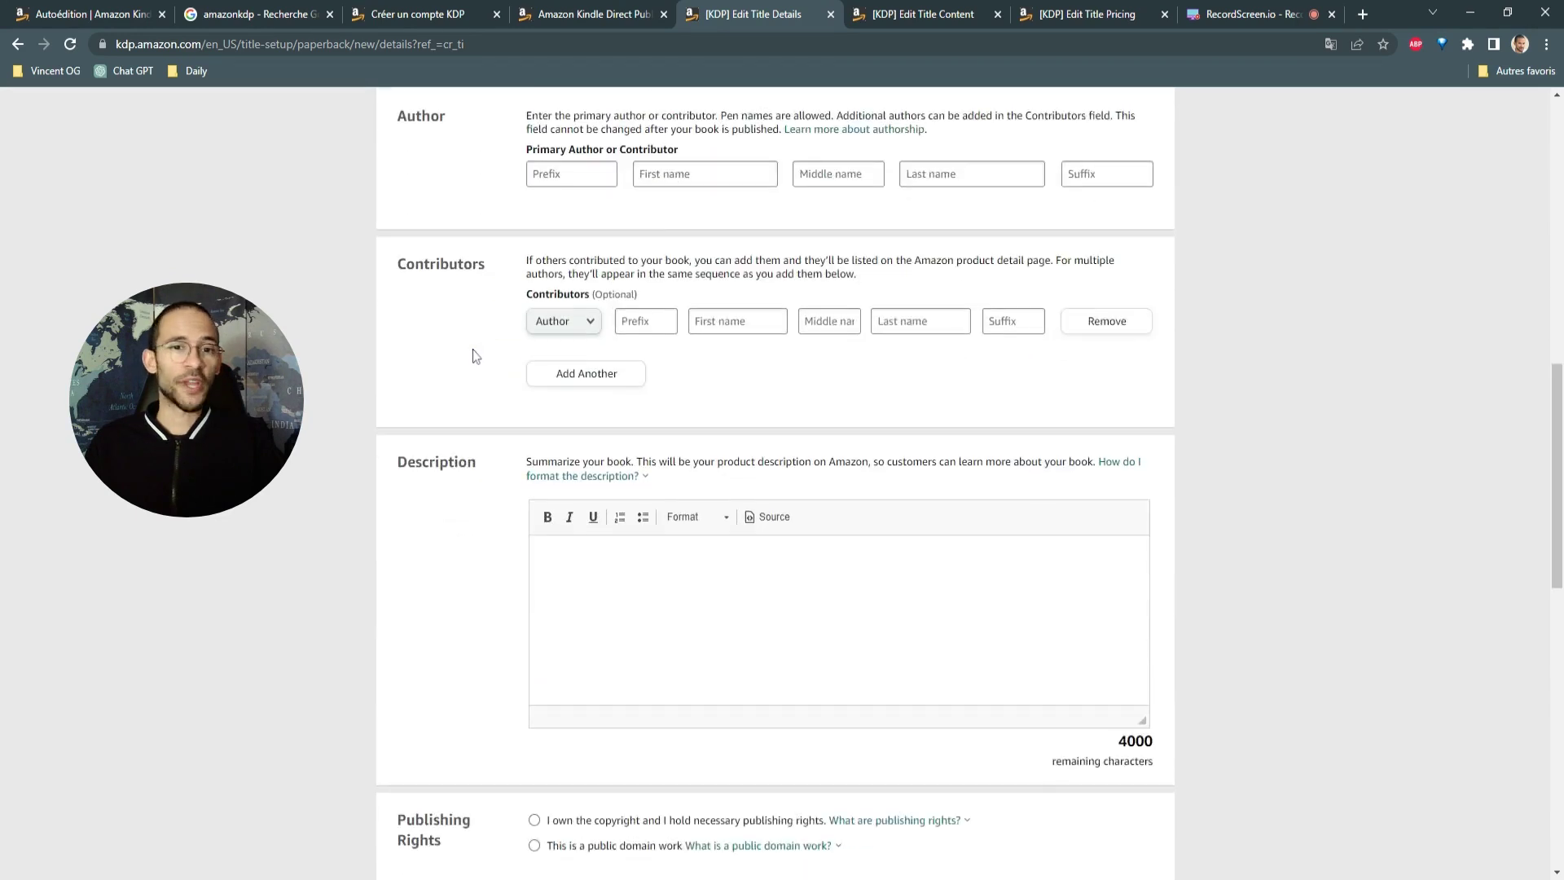
pyautogui.scroll(12, 497, 351)
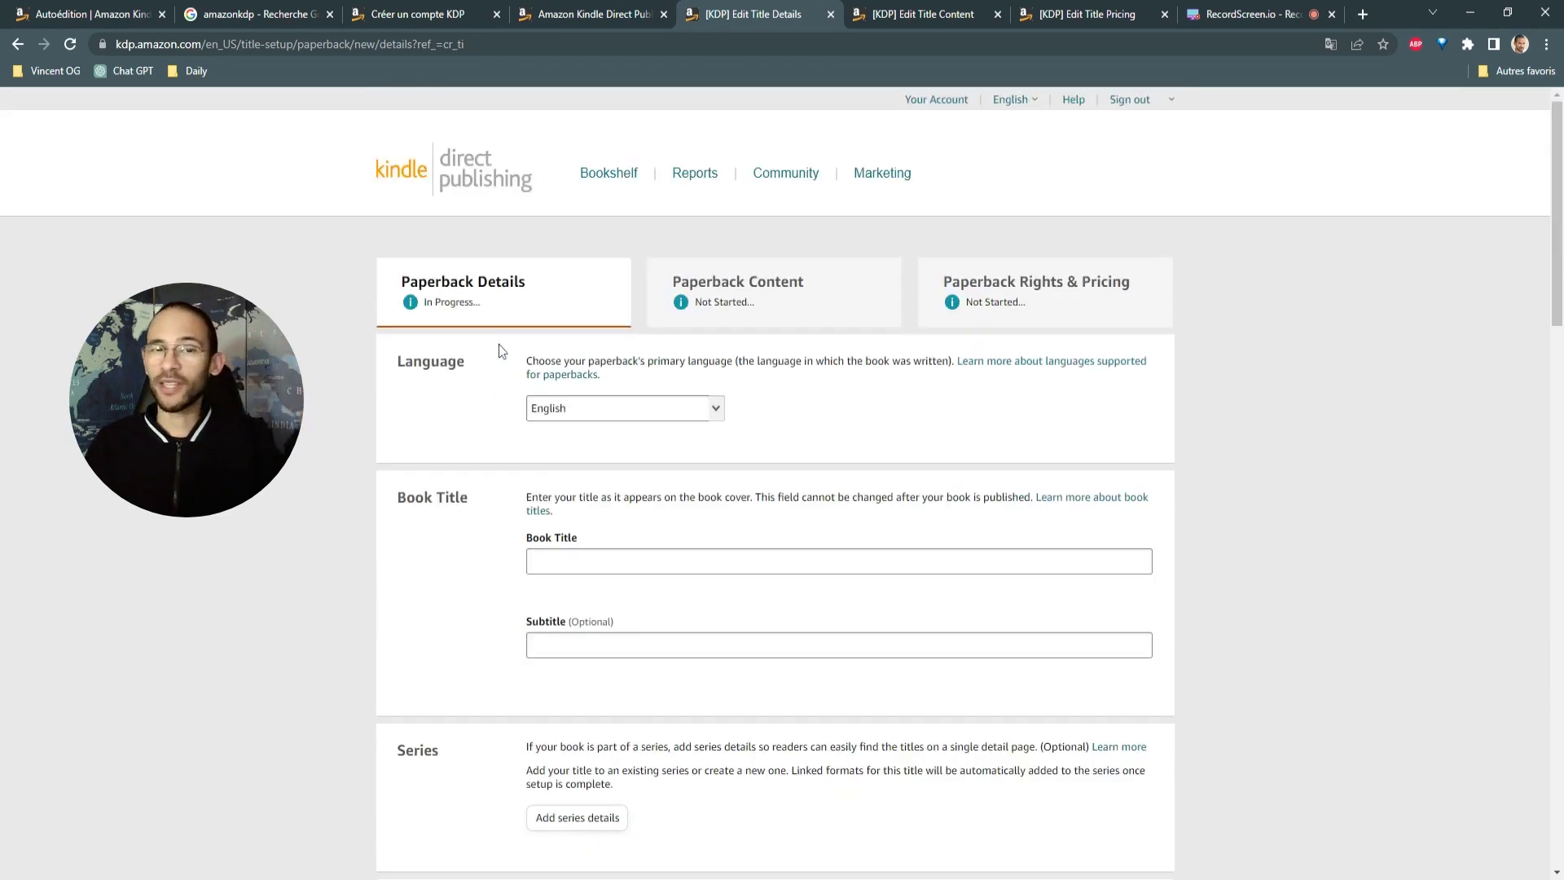
pyautogui.scroll(-6, 502, 351)
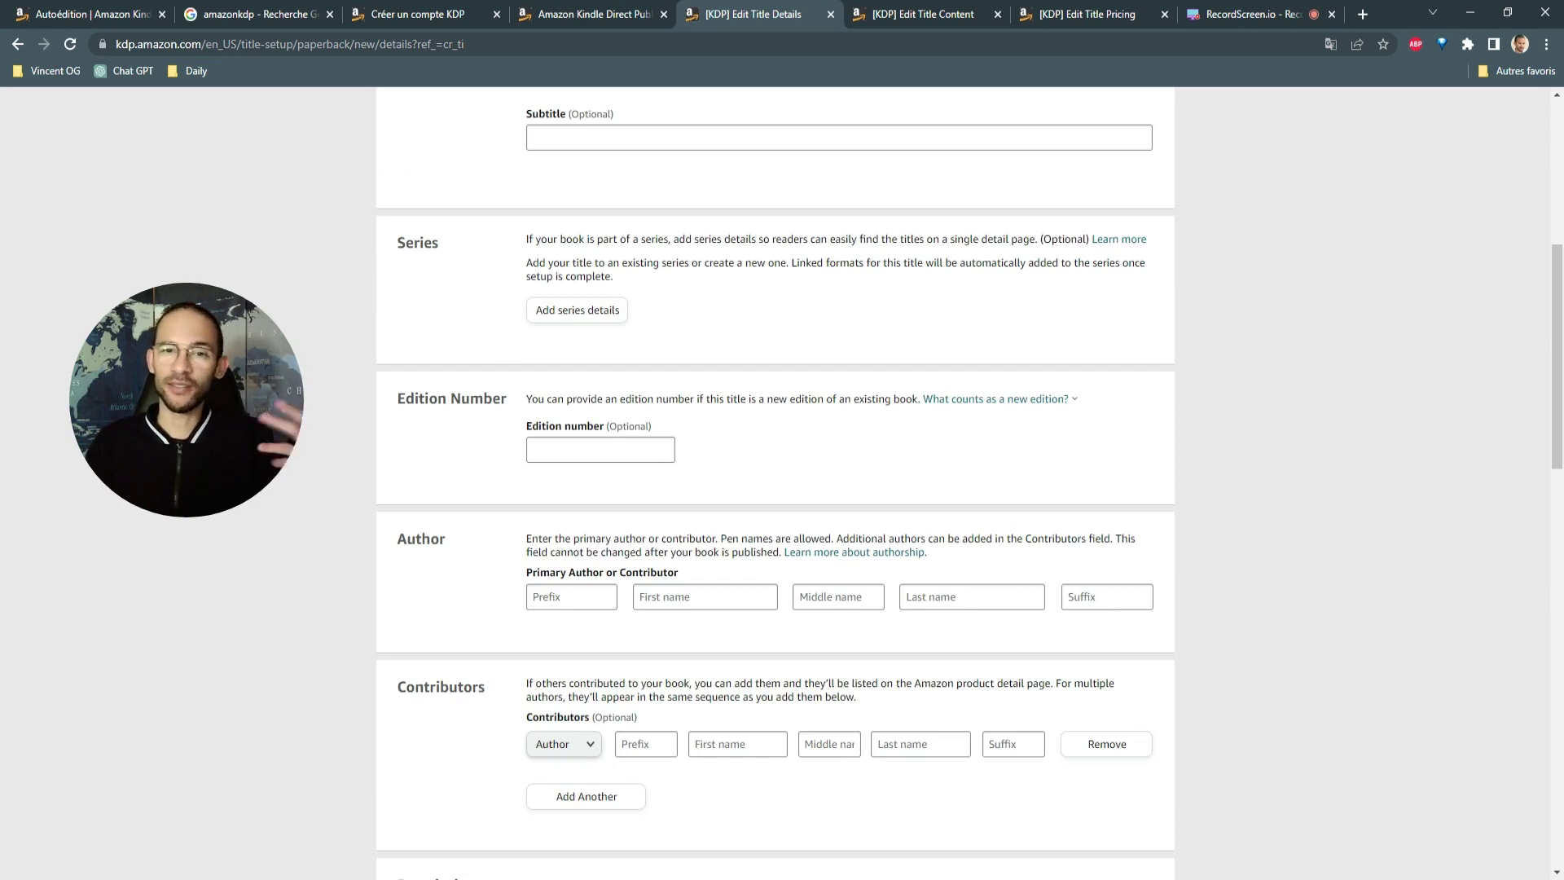
pyautogui.scroll(1, 774, 489)
pyautogui.scroll(-9, 774, 489)
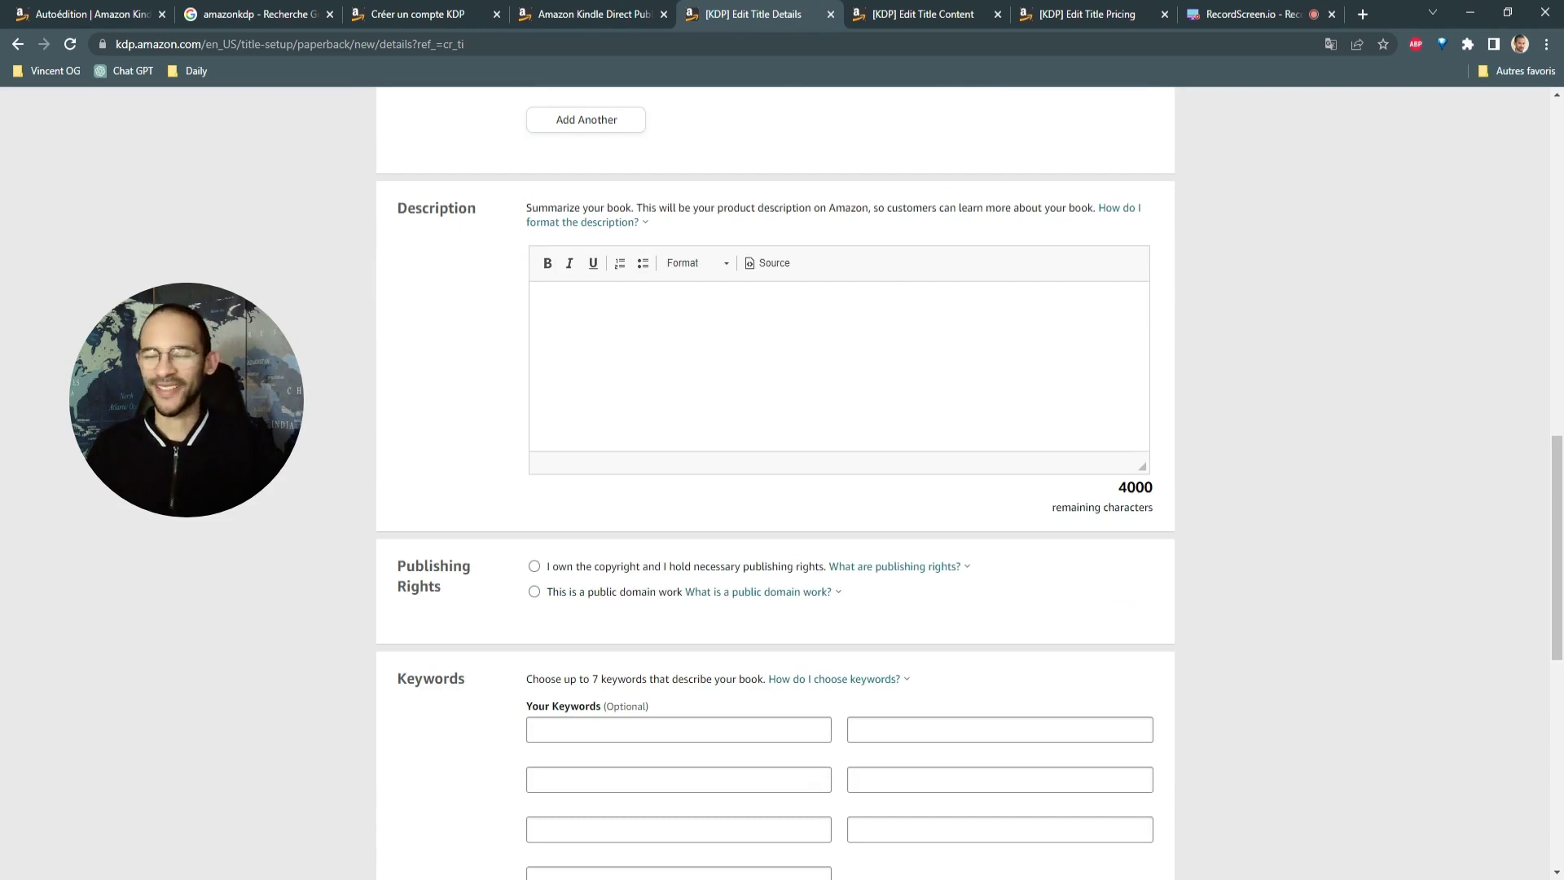
pyautogui.scroll(14, 546, 316)
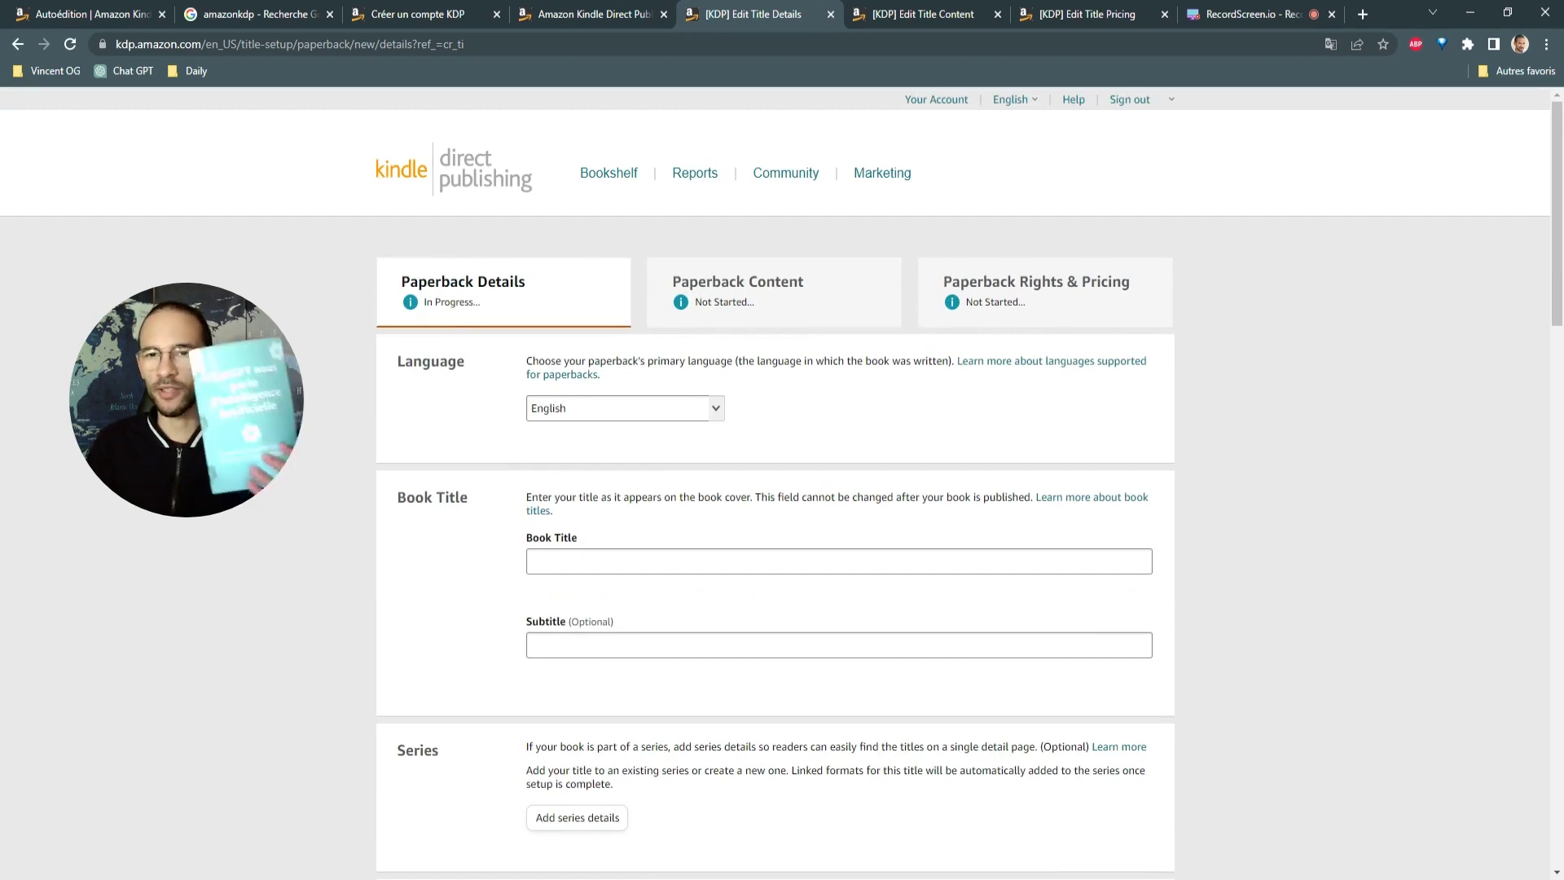
# Go to the Paperback Content page of "ChatGPT nous parle d'Intelligence Artificielle" and examine its Print ISBN options.
pyautogui.click(916, 14)
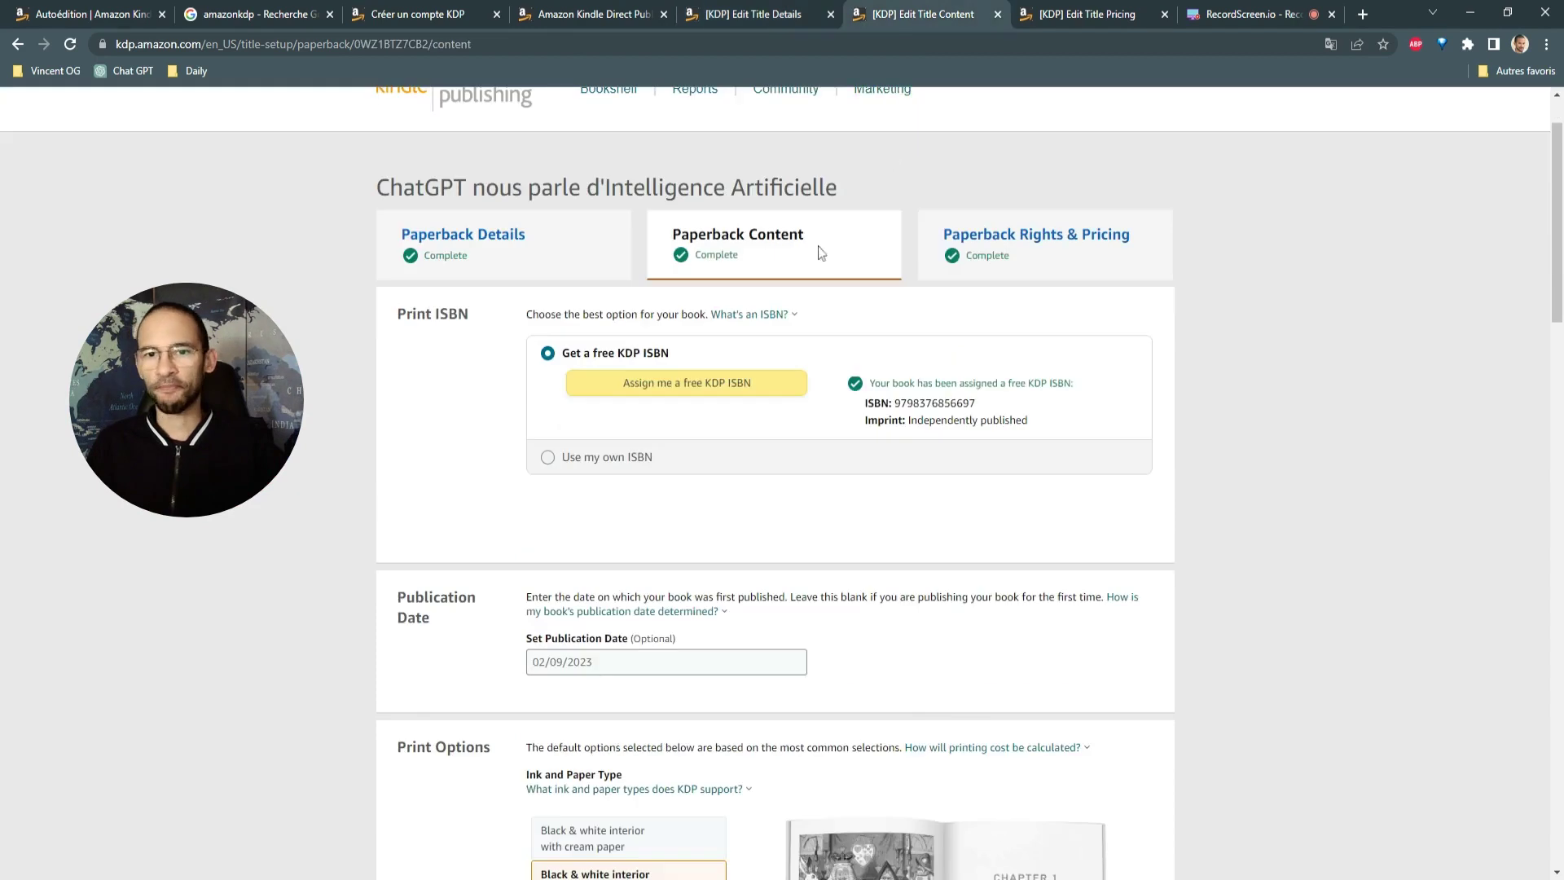
pyautogui.doubleClick(782, 237)
pyautogui.scroll(-1, 769, 295)
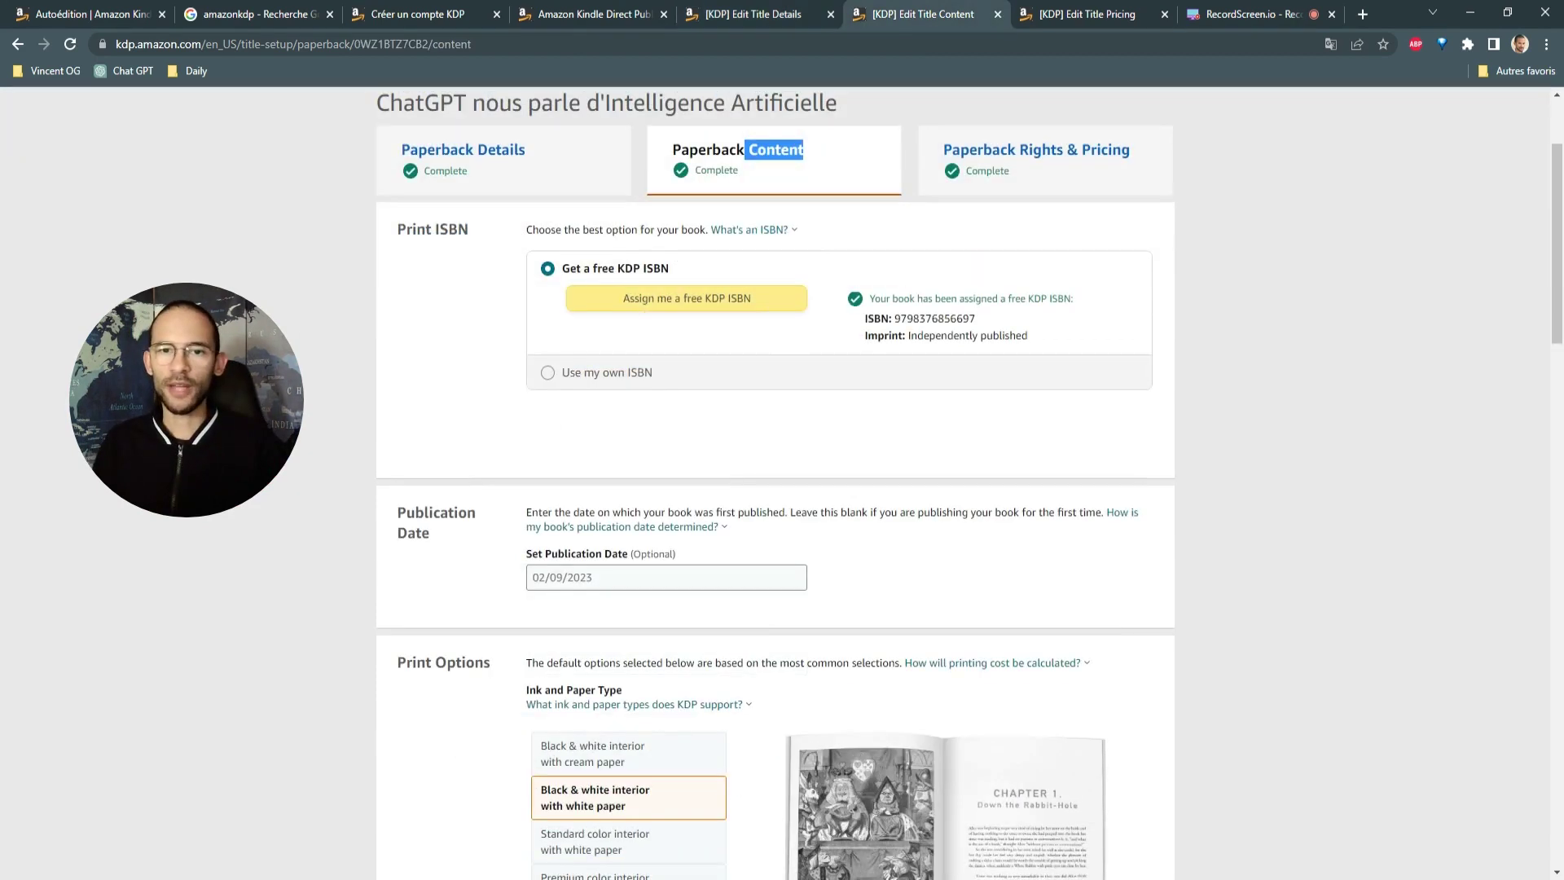
pyautogui.click(449, 294)
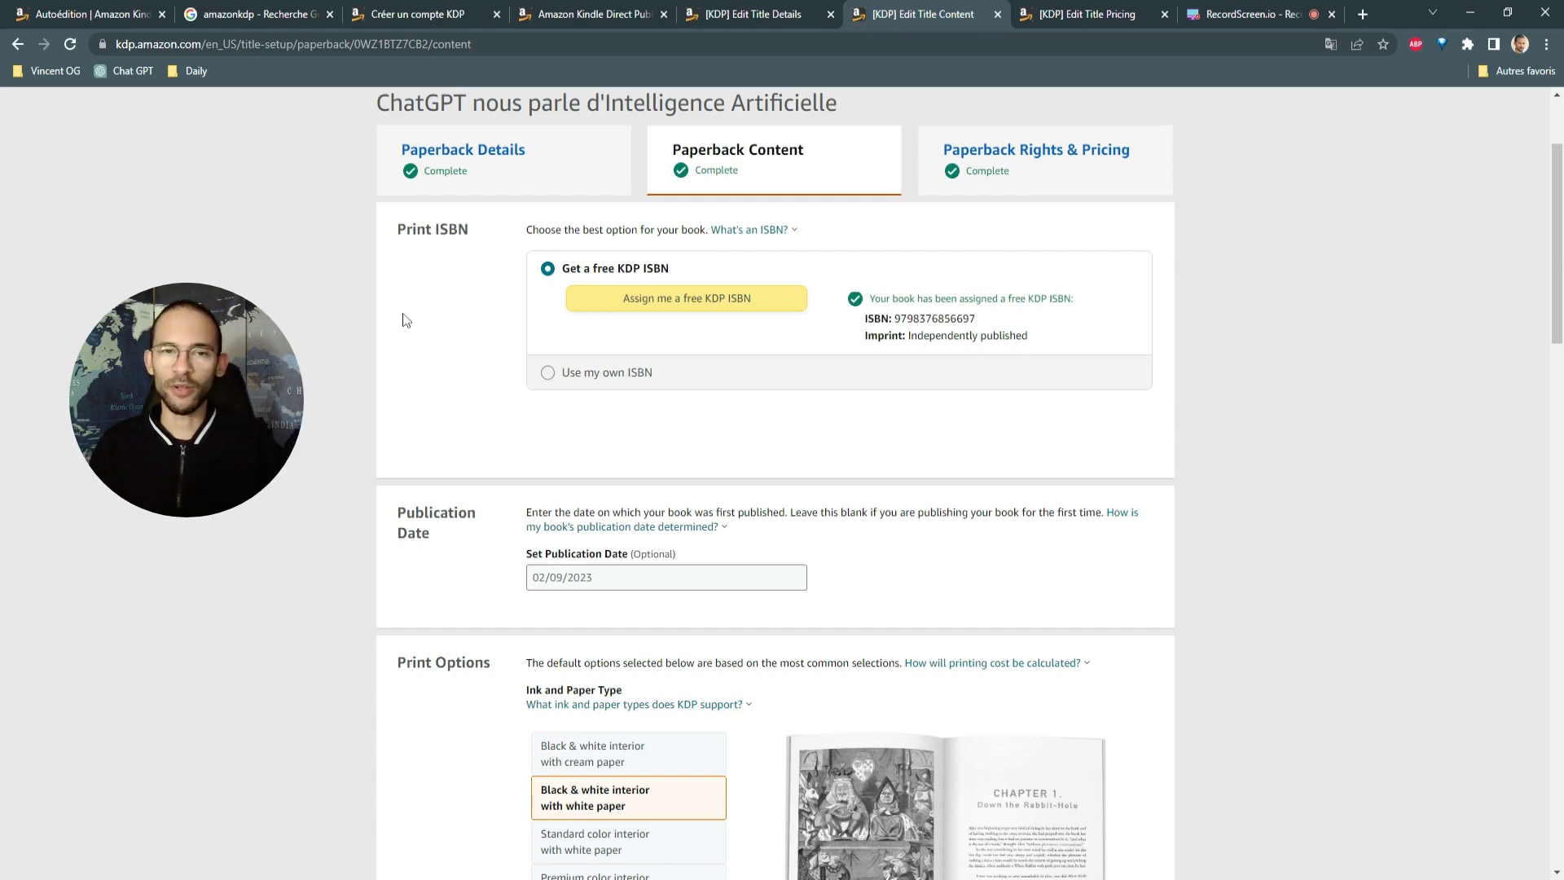
pyautogui.moveTo(435, 229); pyautogui.dragTo(469, 229)
pyautogui.scroll(-2, 326, 338)
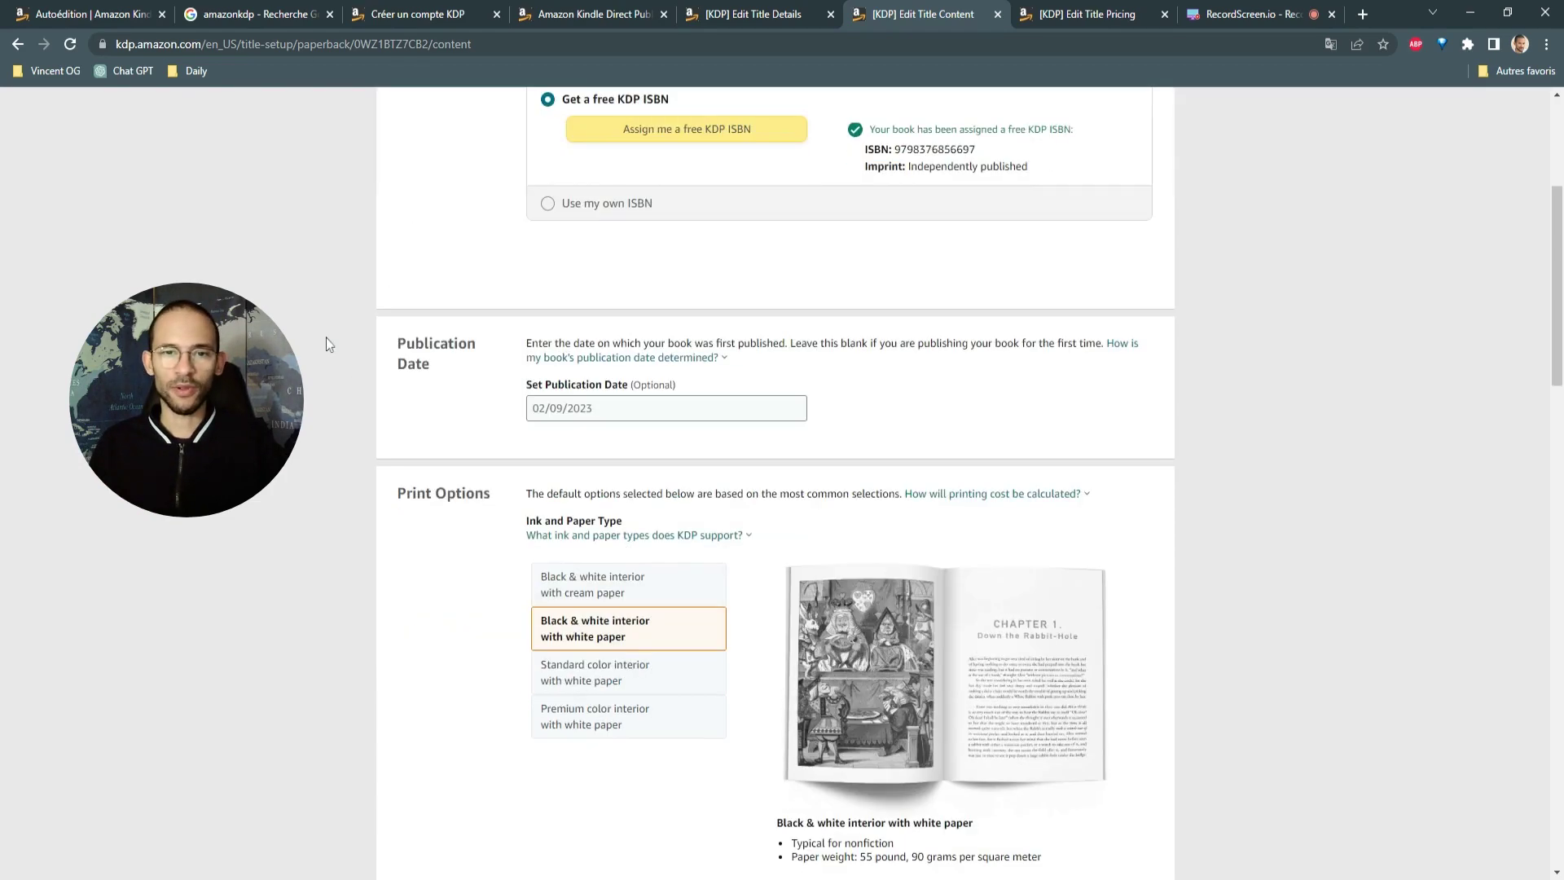
pyautogui.scroll(3, 310, 350)
pyautogui.scroll(-3, 310, 358)
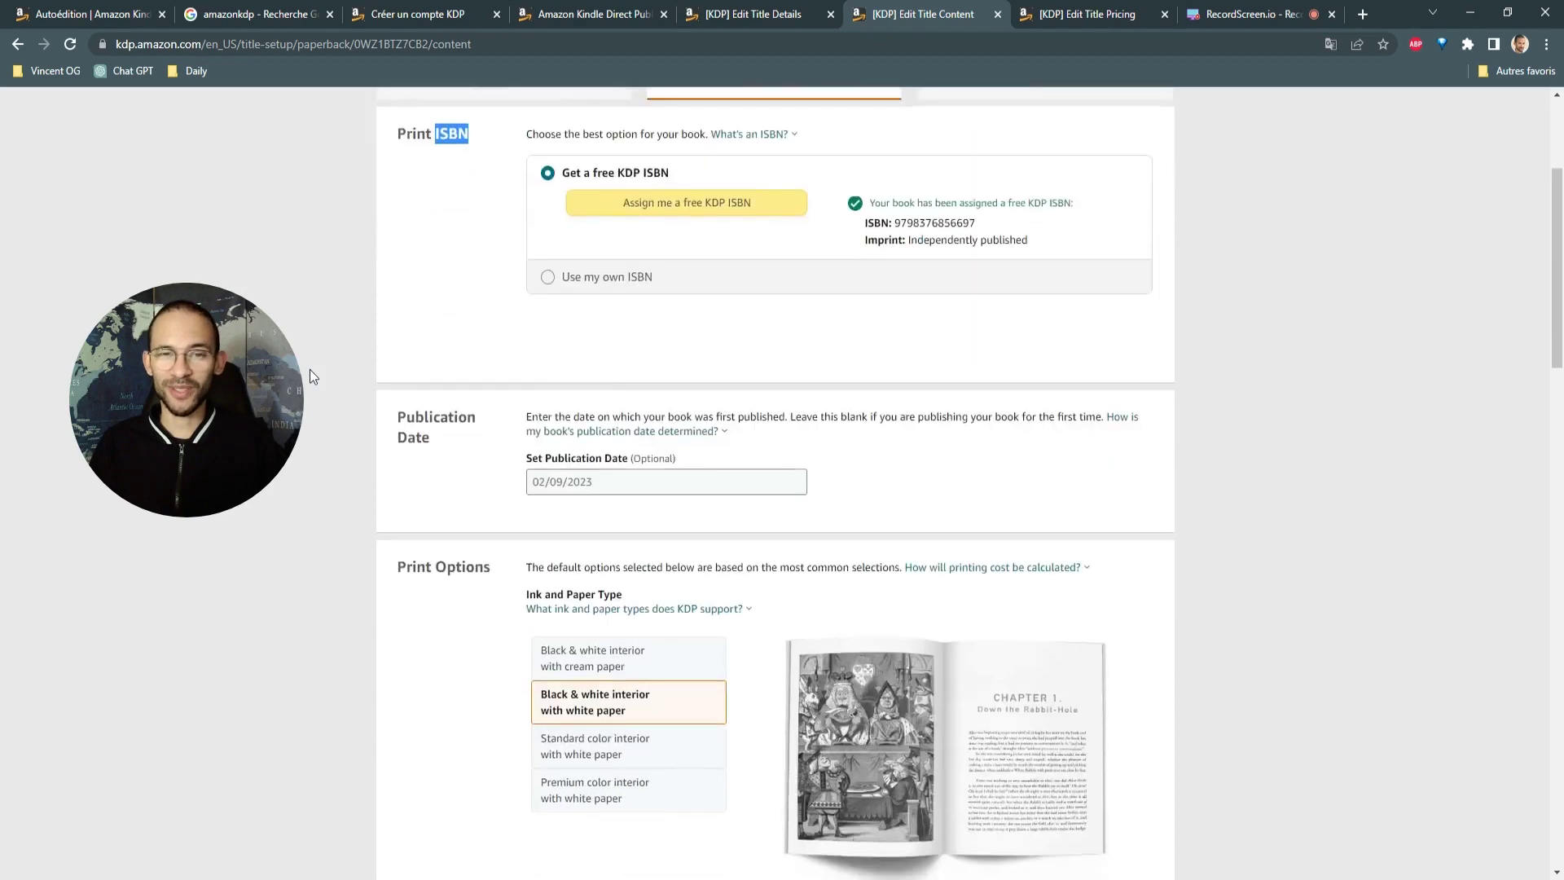
# Examine the Publication Date section of the paperback's content page.
pyautogui.scroll(-2, 301, 441)
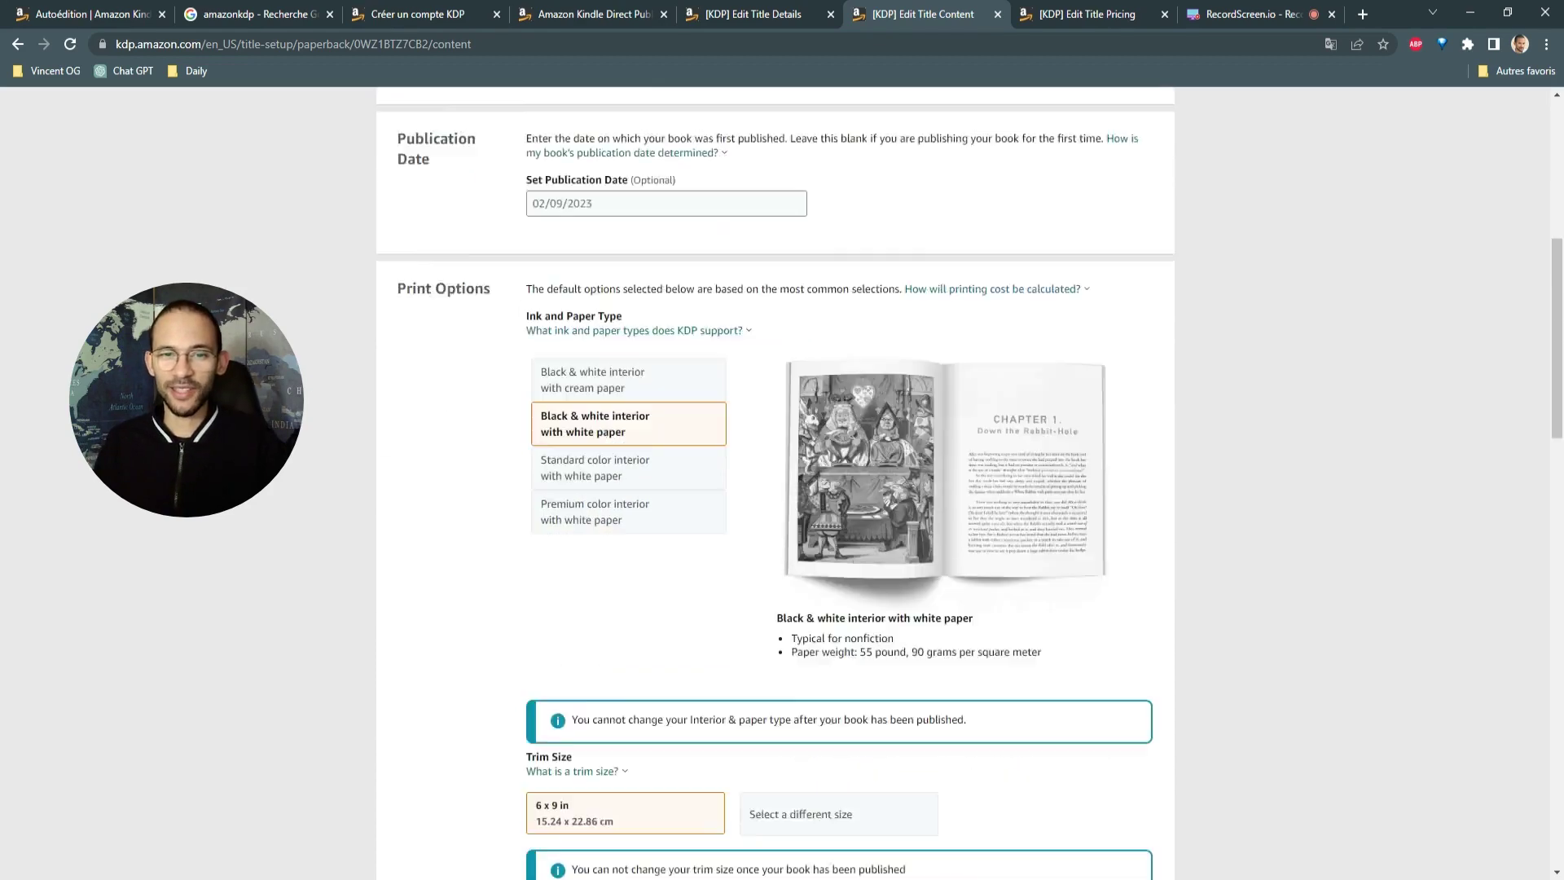
pyautogui.scroll(2, 302, 440)
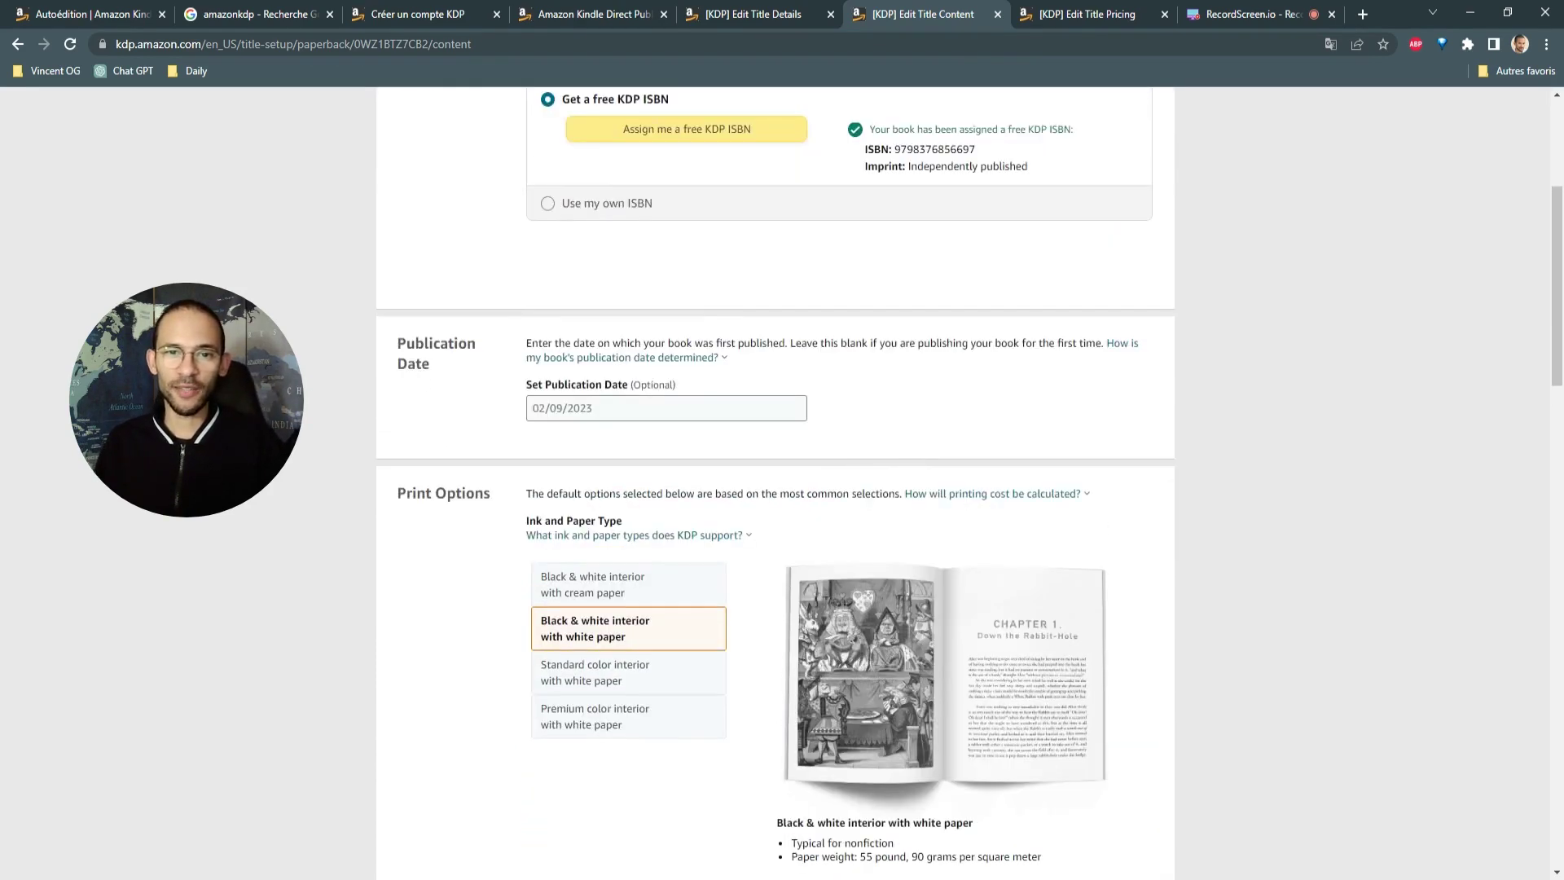
pyautogui.moveTo(396, 341); pyautogui.dragTo(481, 394)
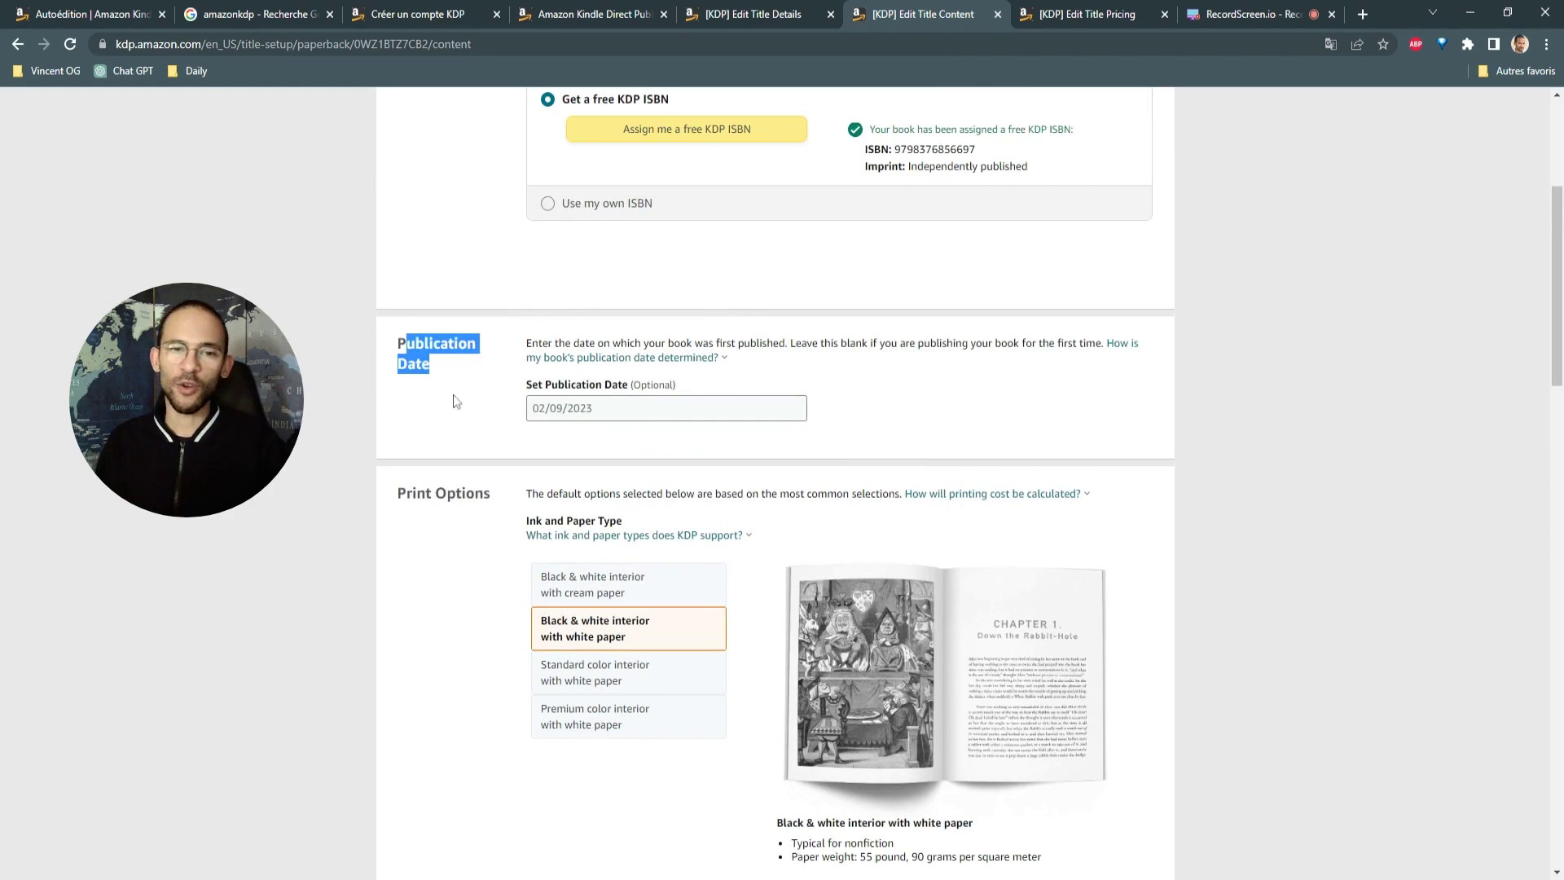
pyautogui.click(454, 393)
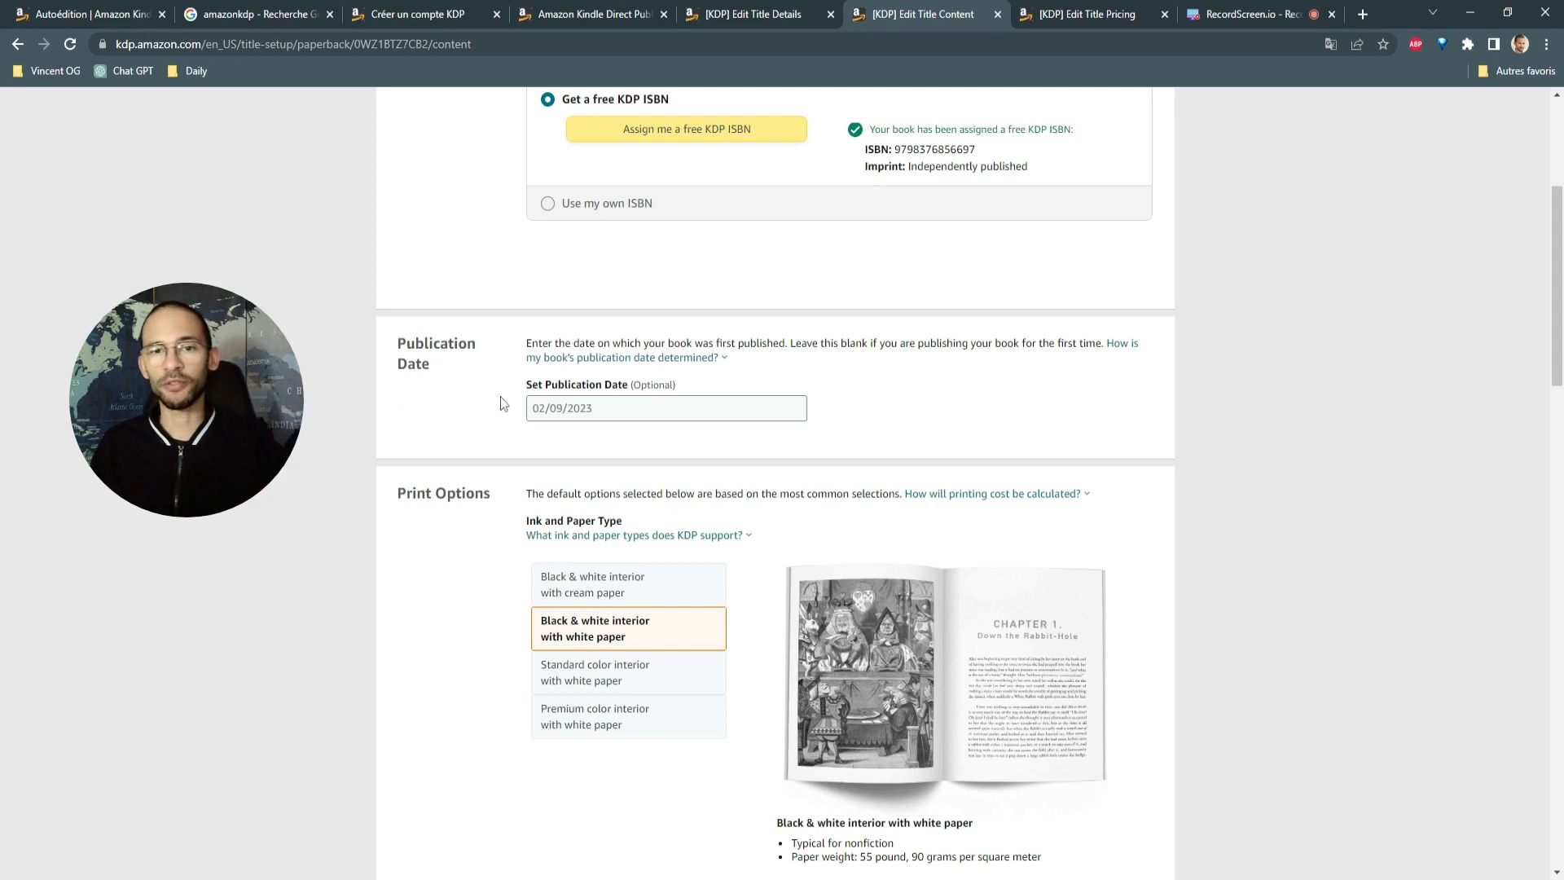
# Examine the ink and paper type choices under Print Options, comparing the black & white and color interiors.
pyautogui.scroll(-1, 480, 407)
pyautogui.scroll(-3, 483, 413)
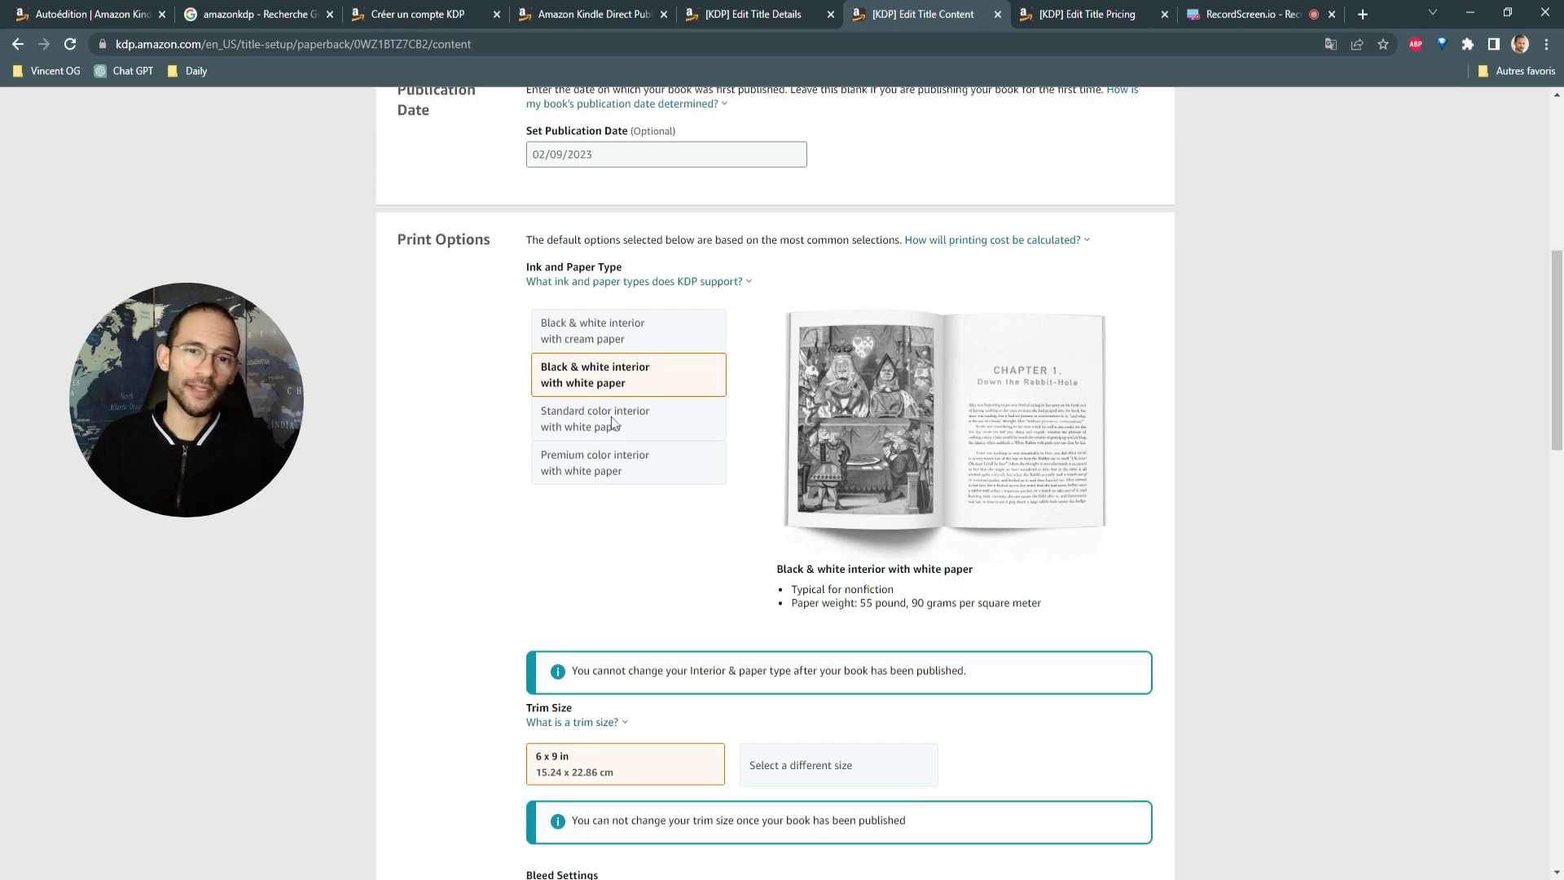
pyautogui.scroll(-3, 623, 383)
pyautogui.scroll(3, 601, 370)
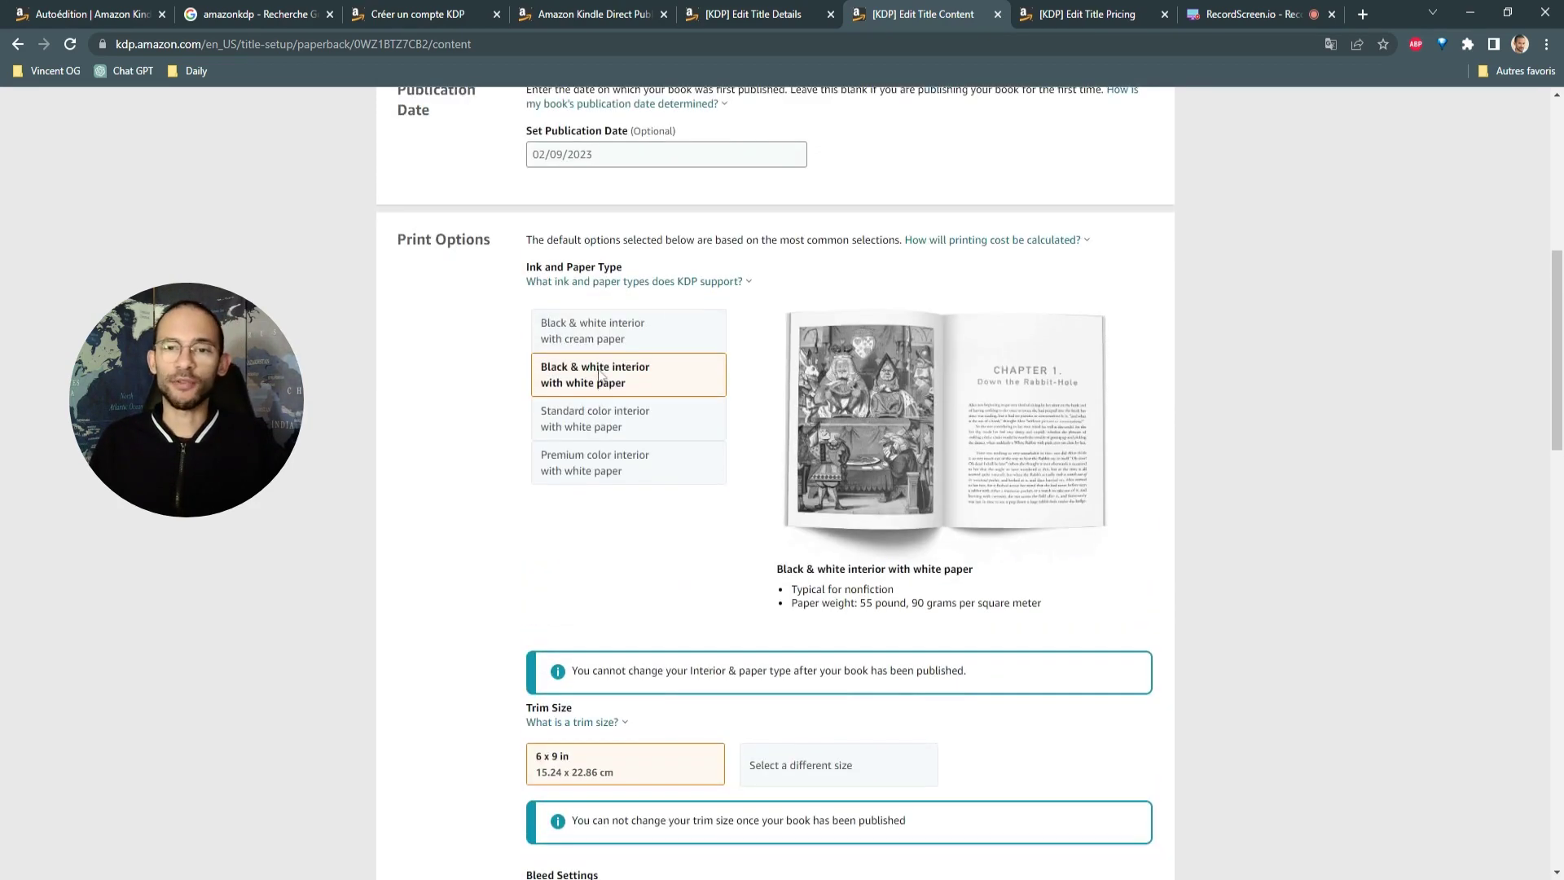
pyautogui.scroll(-1, 600, 373)
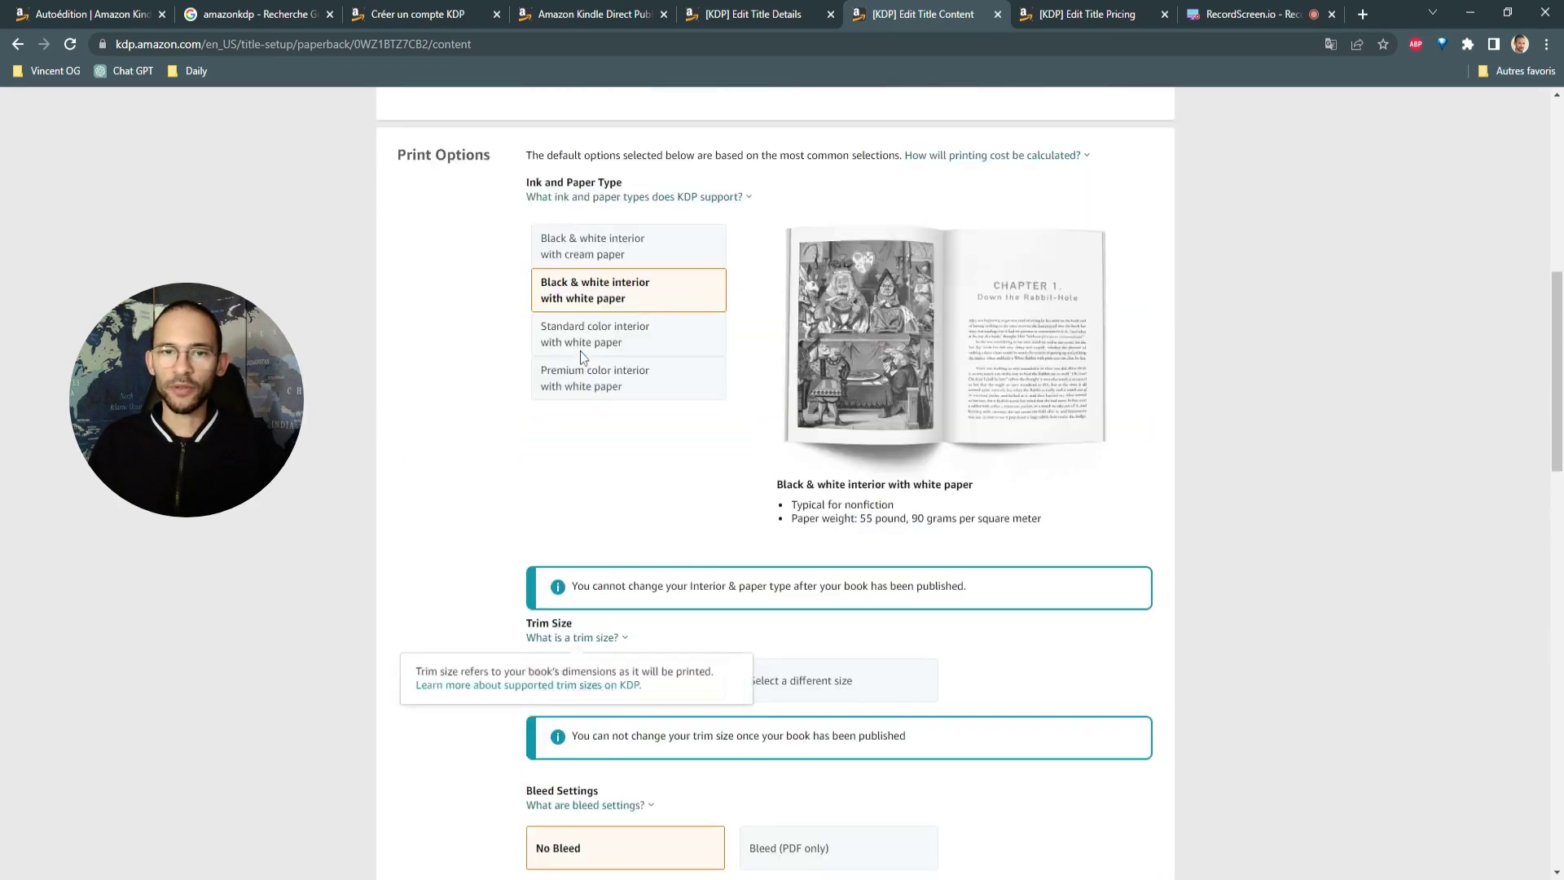
pyautogui.scroll(3, 583, 357)
pyautogui.scroll(-5, 585, 408)
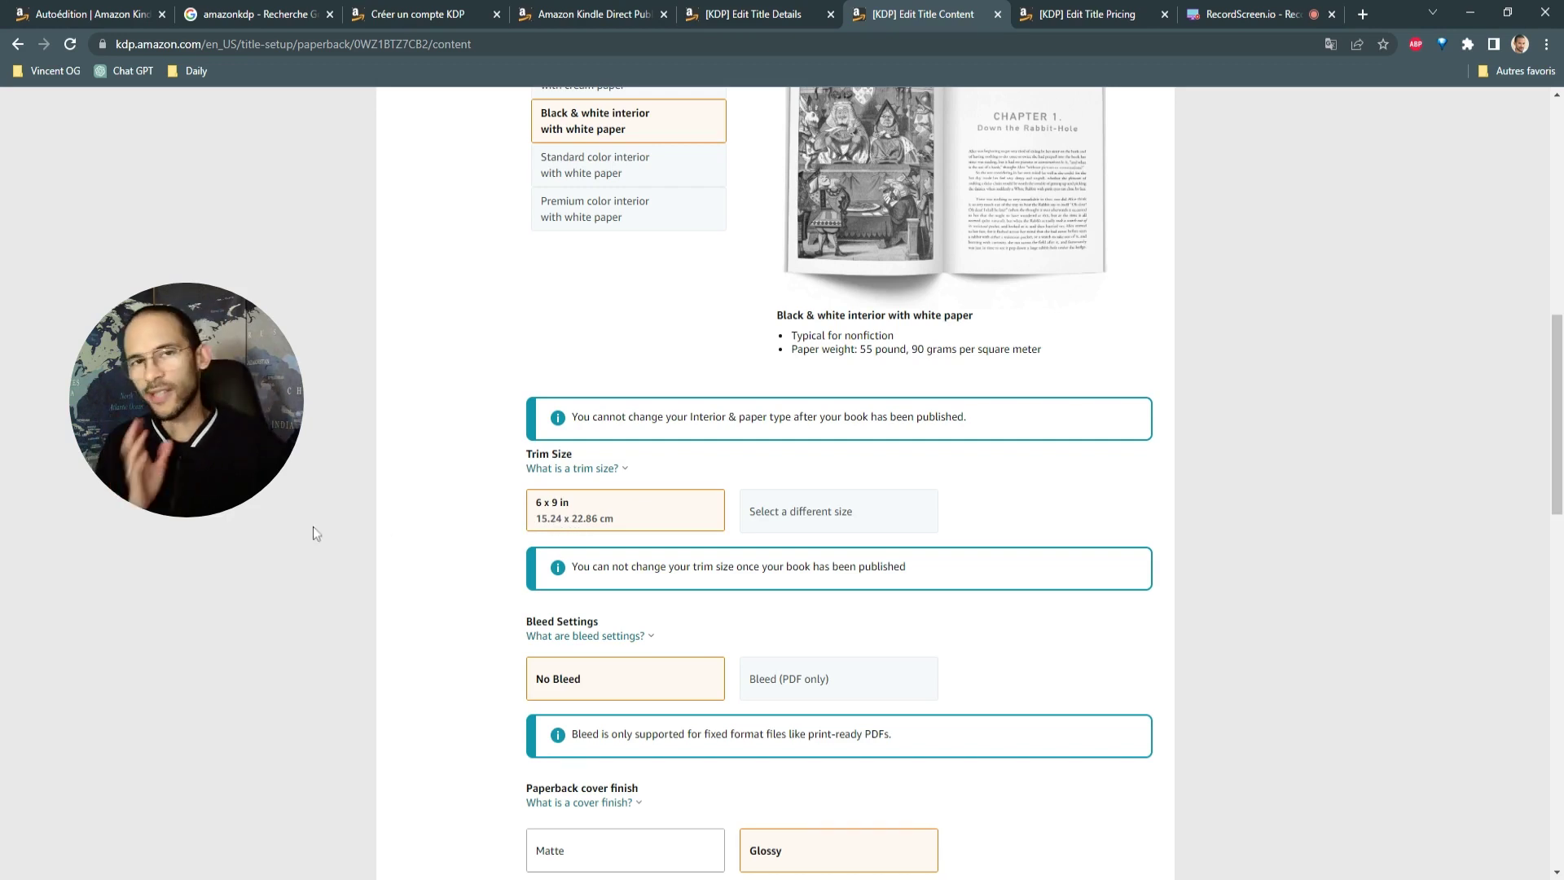
# Review the trim size, bleed settings and paperback cover finish choices under Print Options.
pyautogui.scroll(-7, 673, 417)
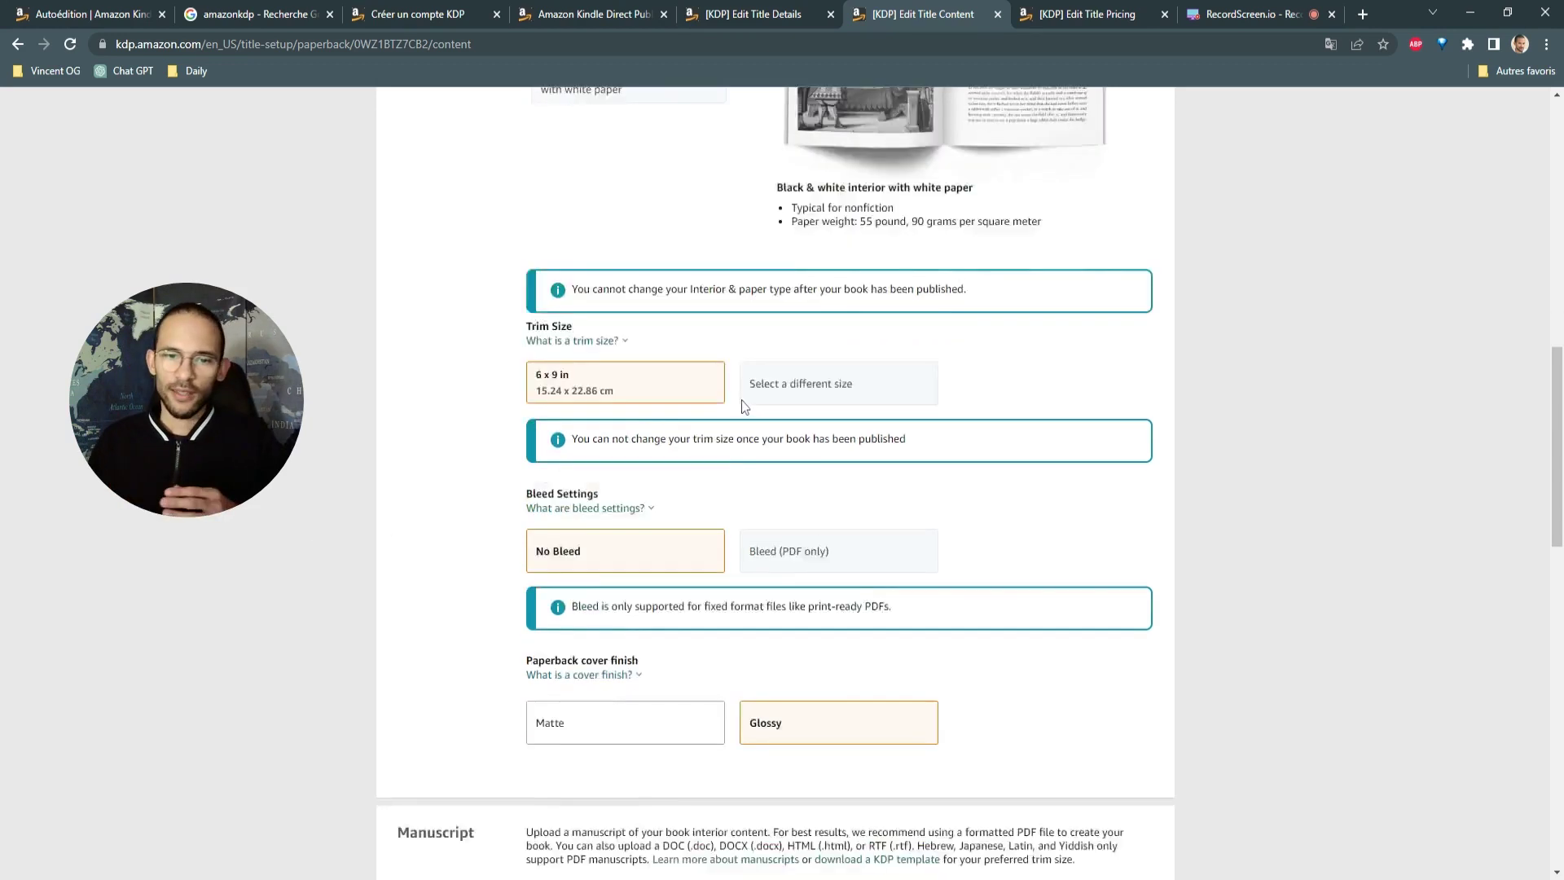
pyautogui.scroll(5, 627, 553)
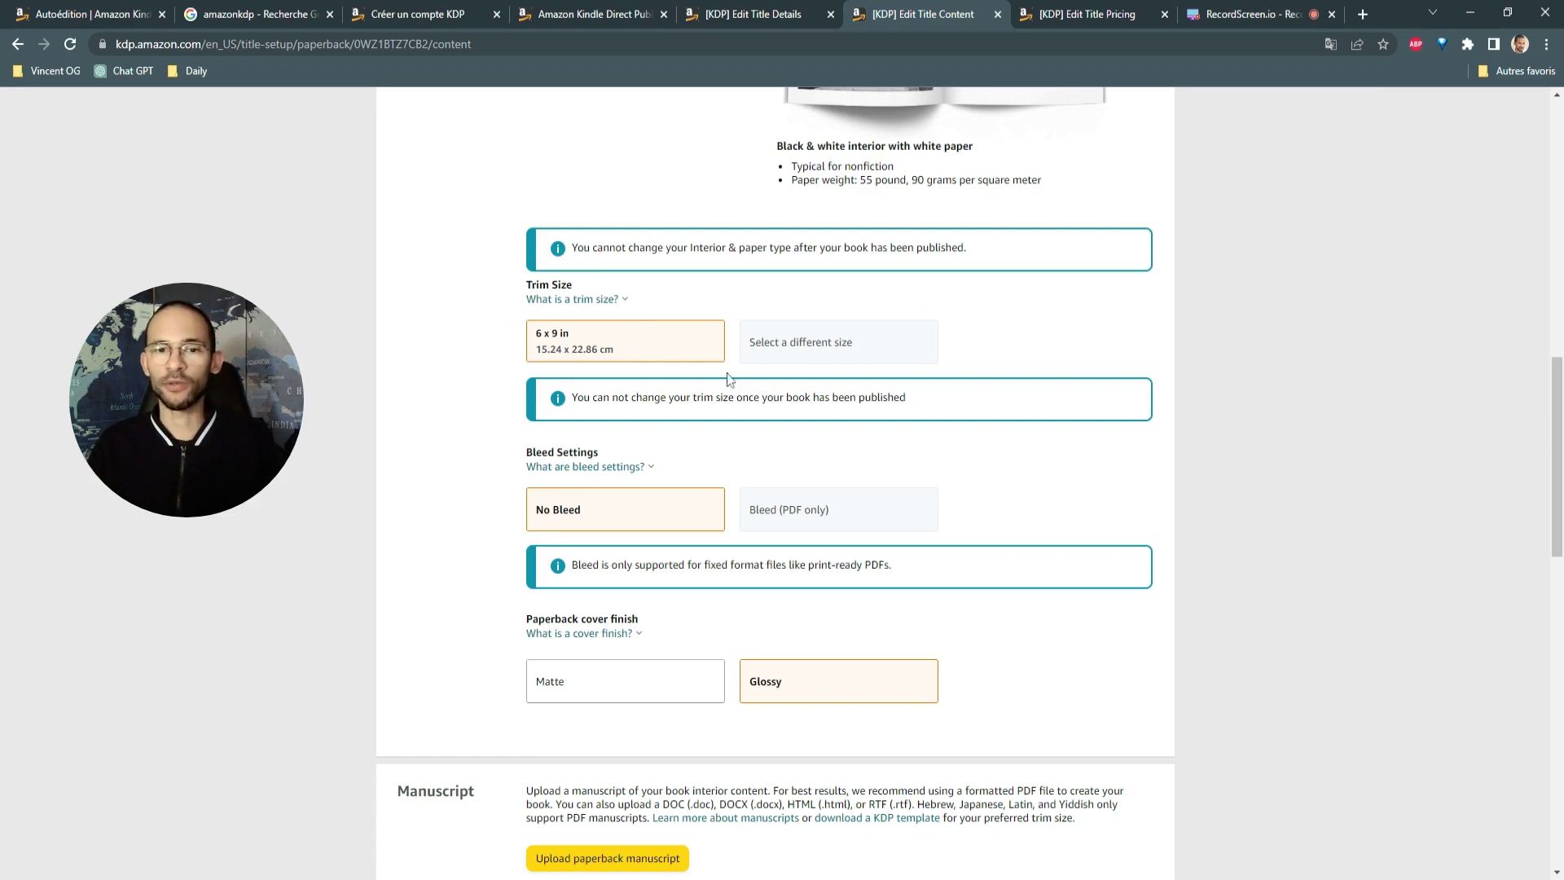
pyautogui.scroll(-1, 681, 454)
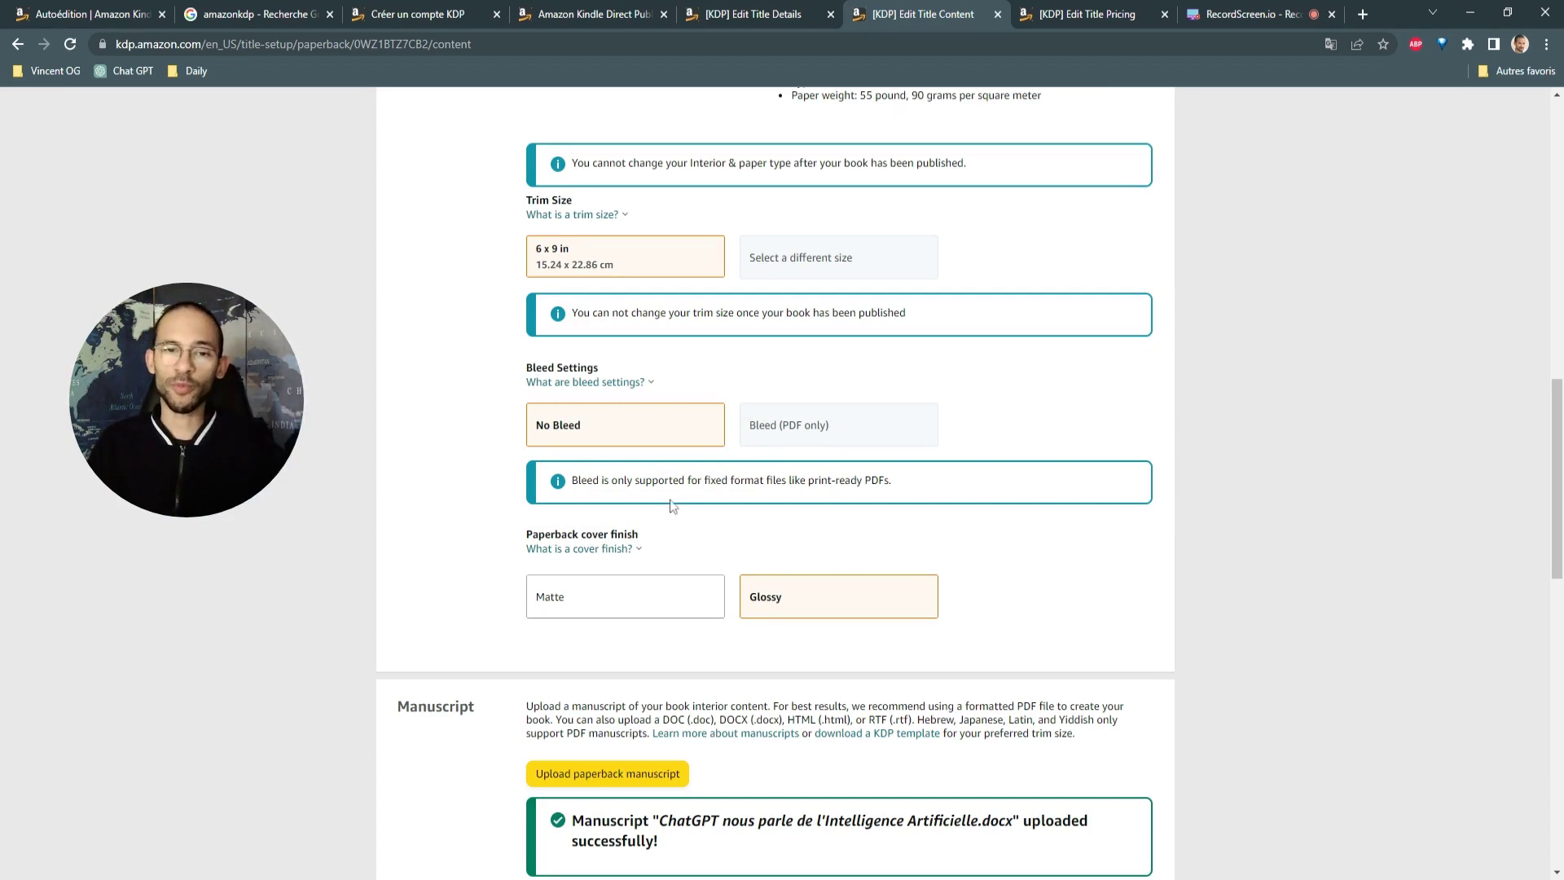
pyautogui.scroll(-1, 613, 505)
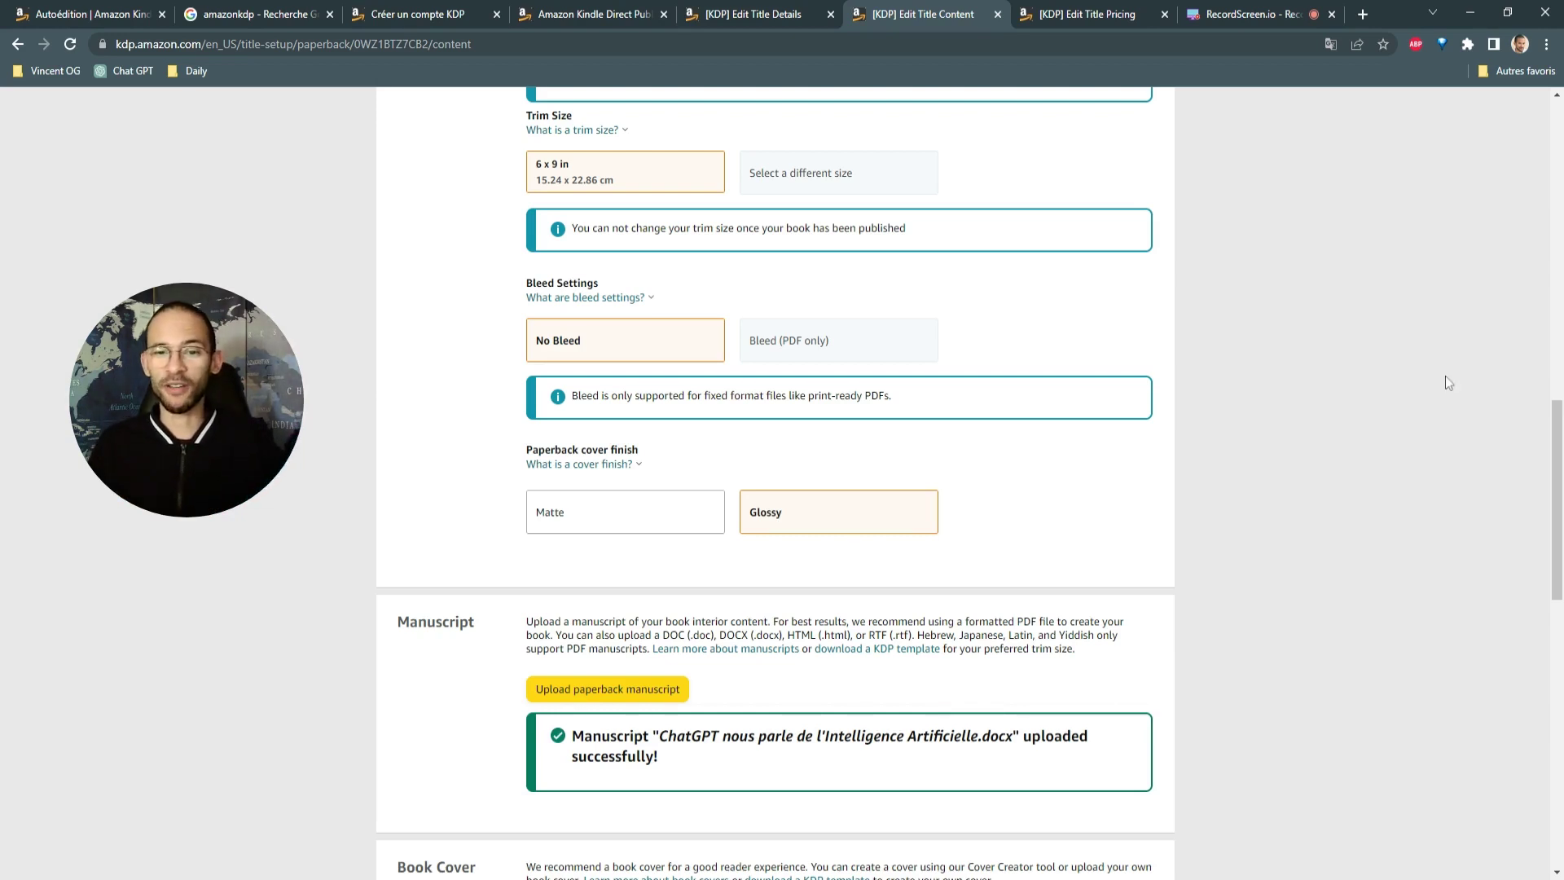
# Examine the Manuscript and Book Cover sections, including the accepted upload formats, Cover Creator and the option to upload an existing cover.
pyautogui.scroll(-4, 1438, 439)
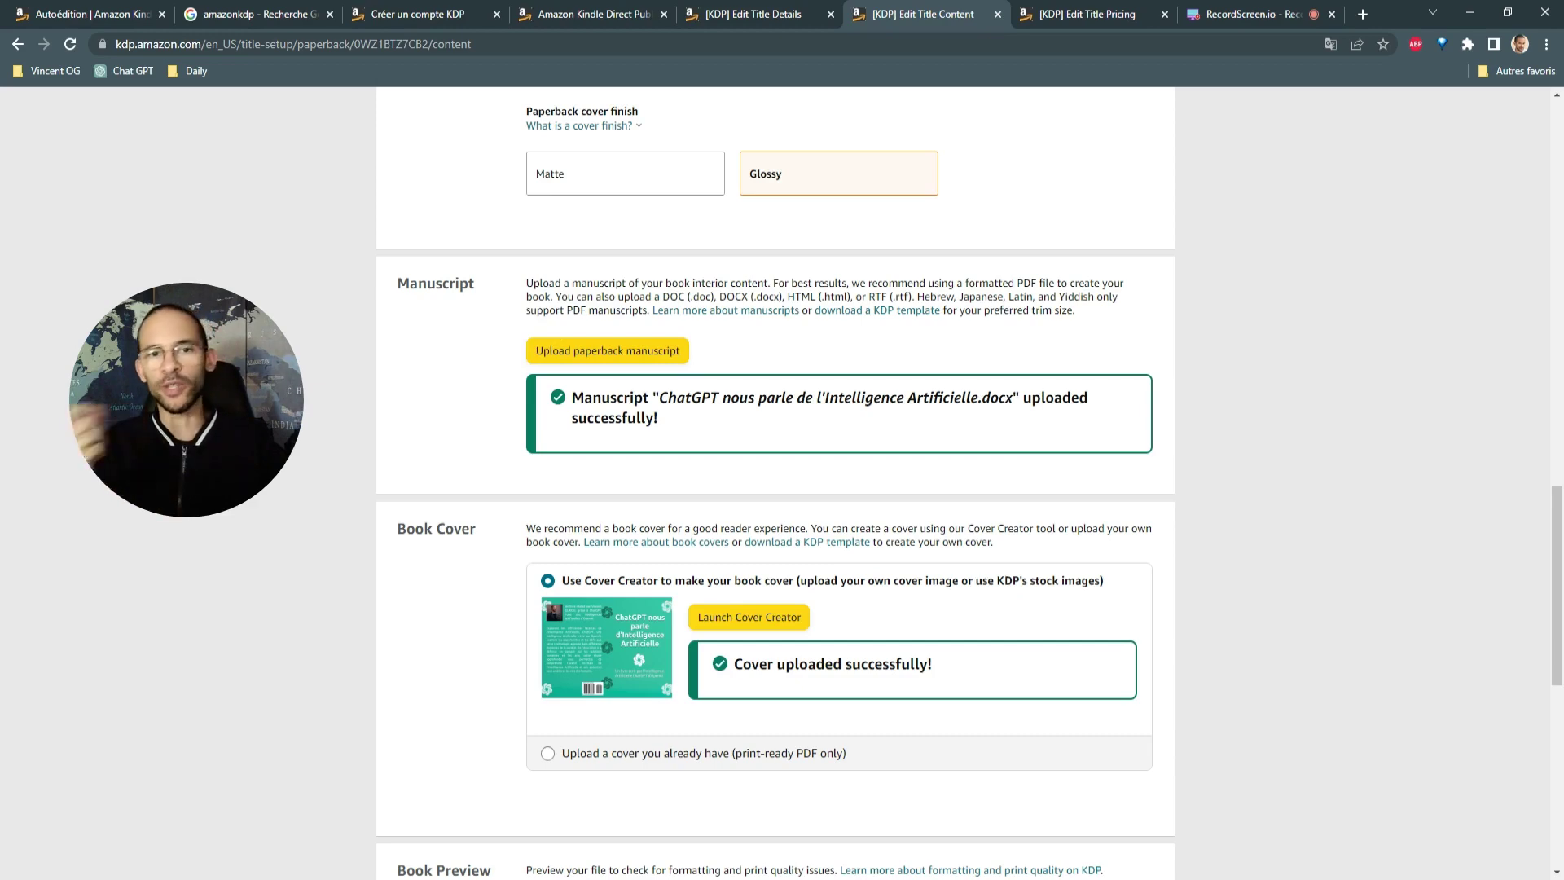
pyautogui.scroll(-3, 340, 325)
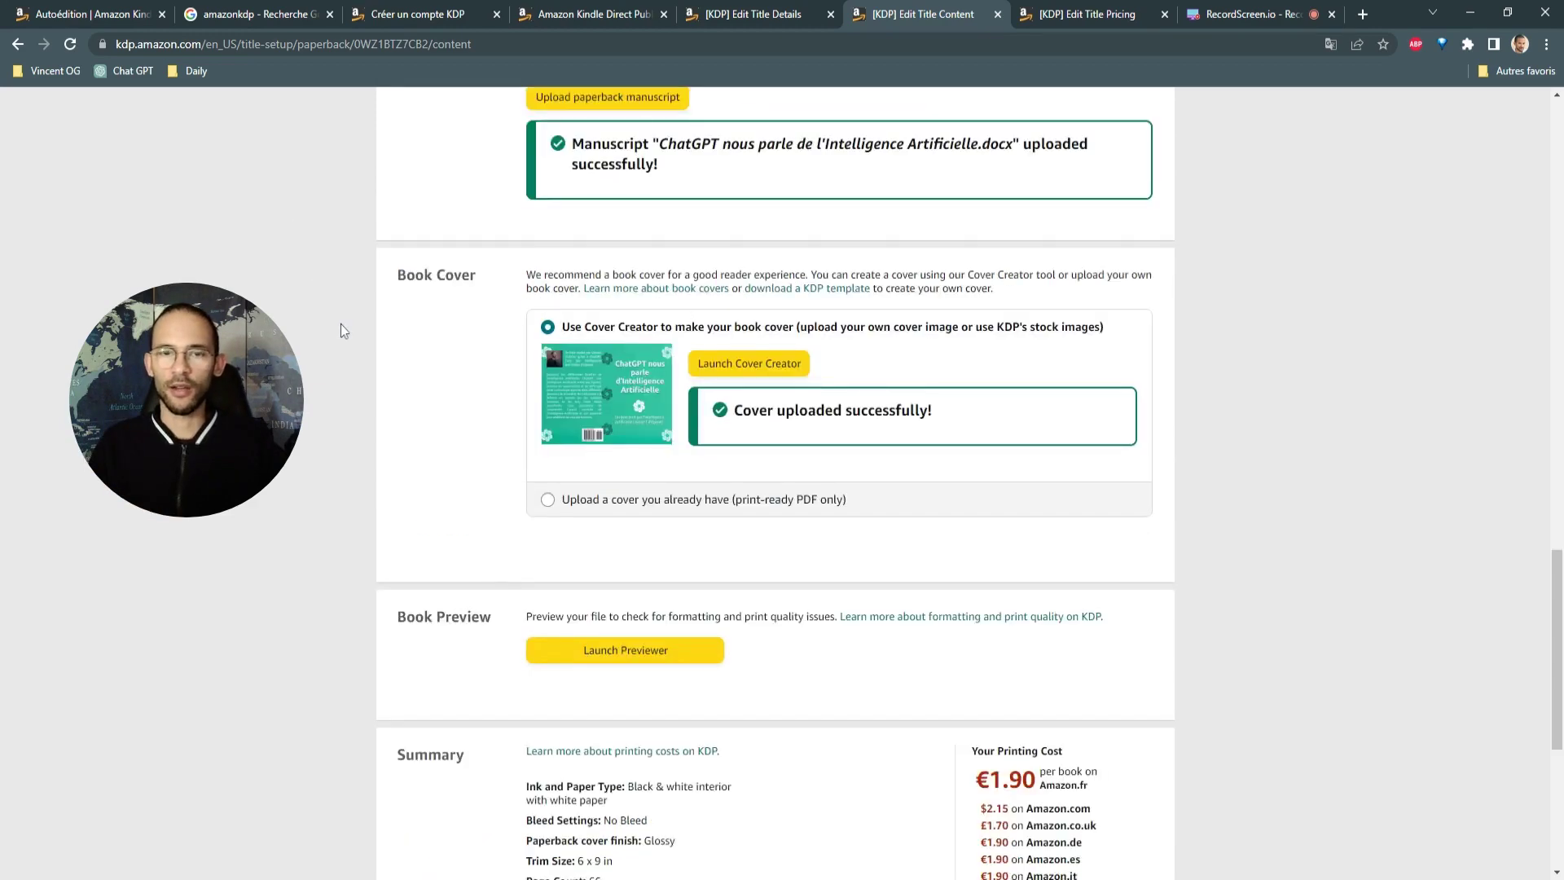
pyautogui.scroll(3, 341, 324)
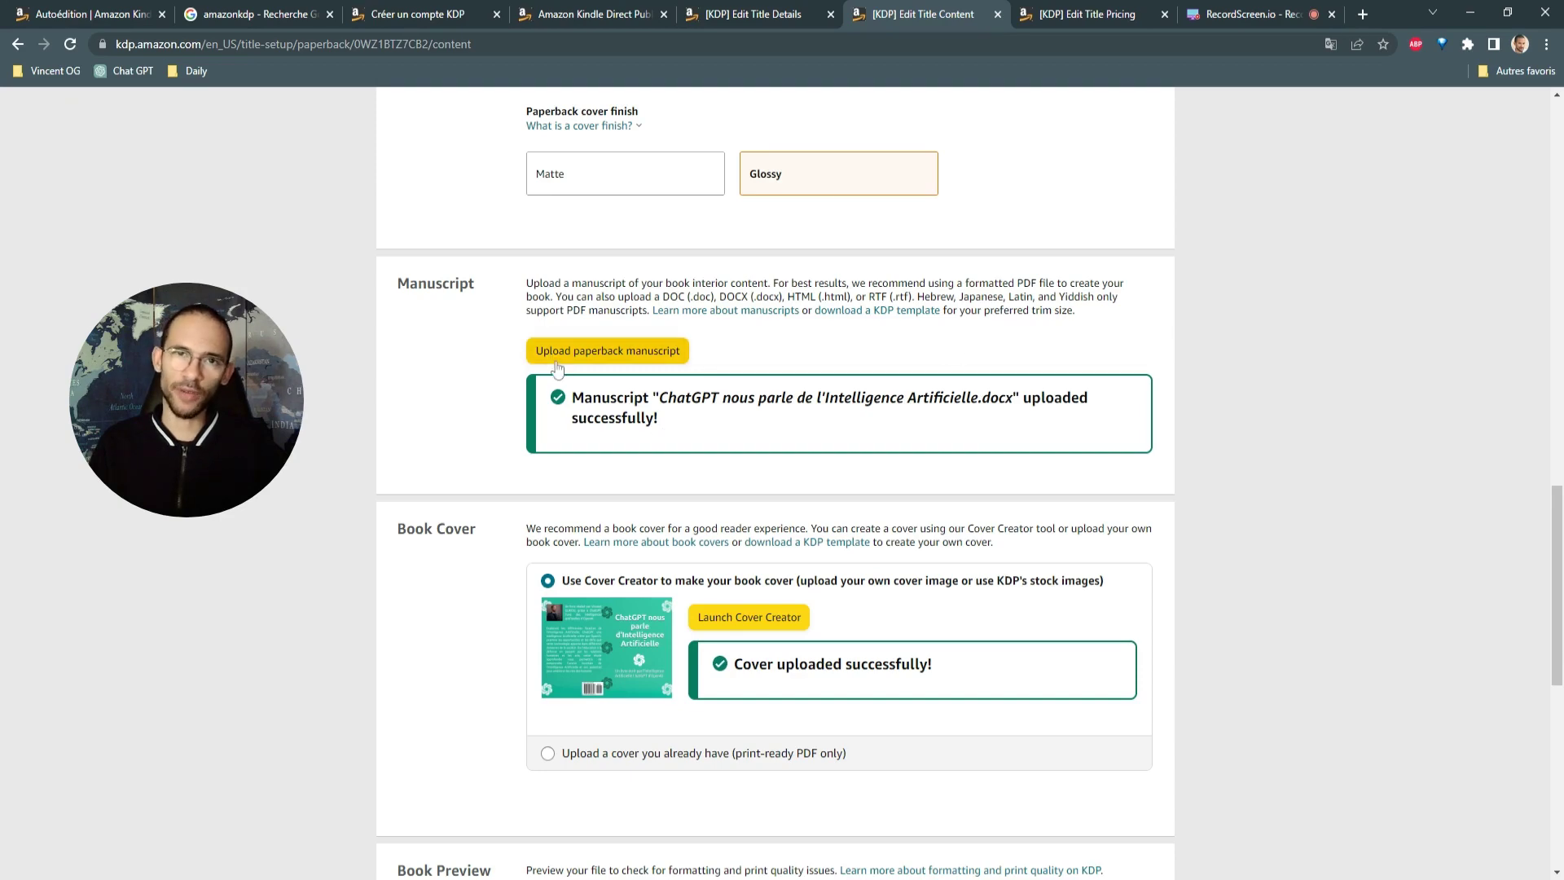
pyautogui.scroll(-2, 550, 370)
pyautogui.scroll(-1, 547, 380)
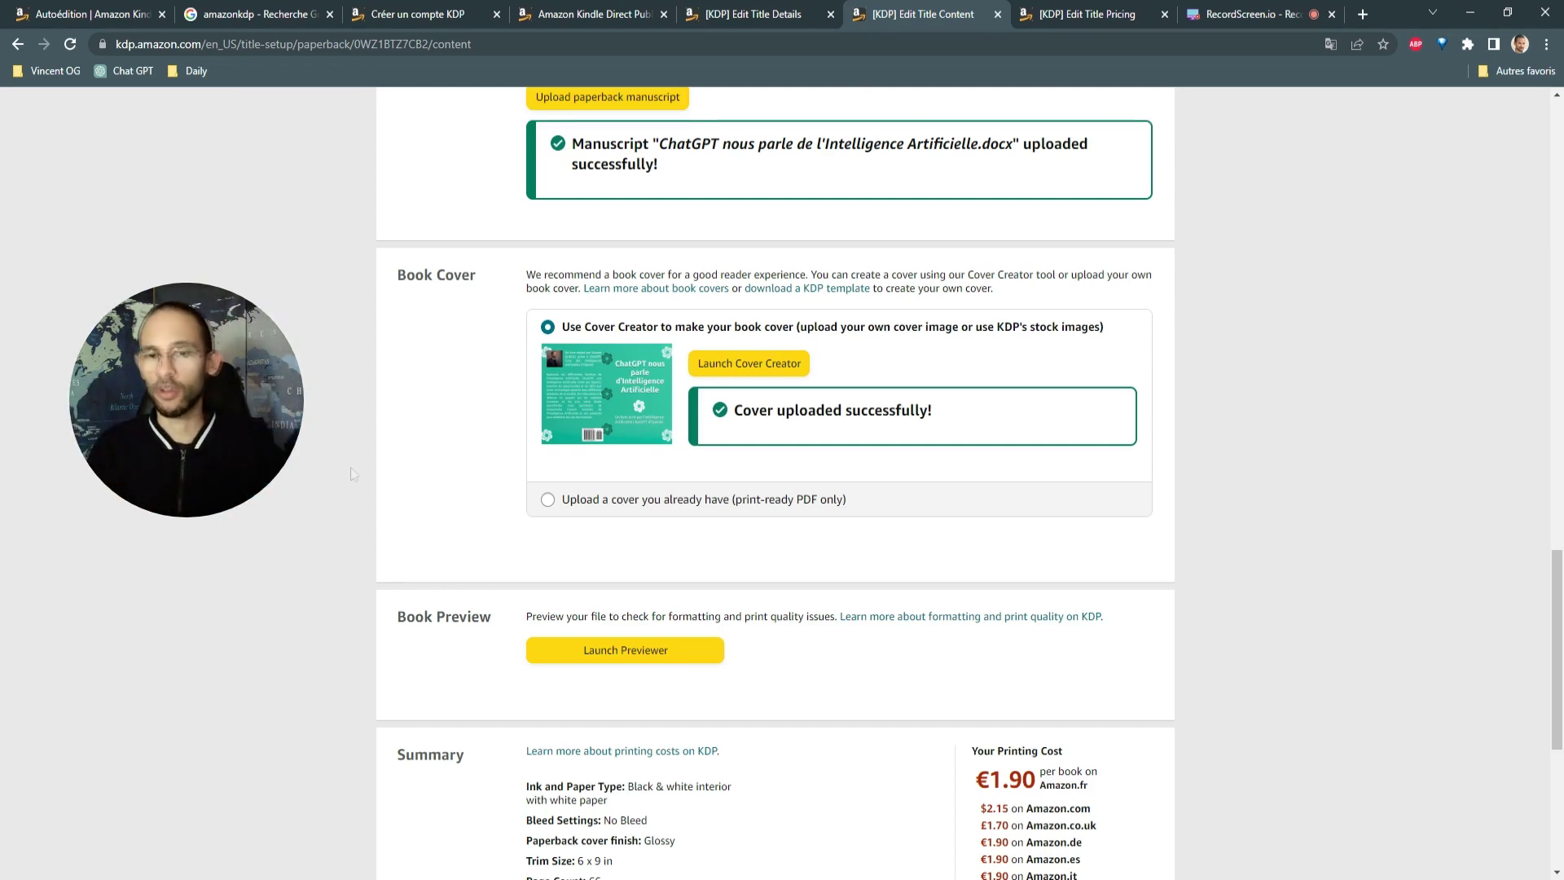
pyautogui.scroll(-3, 353, 474)
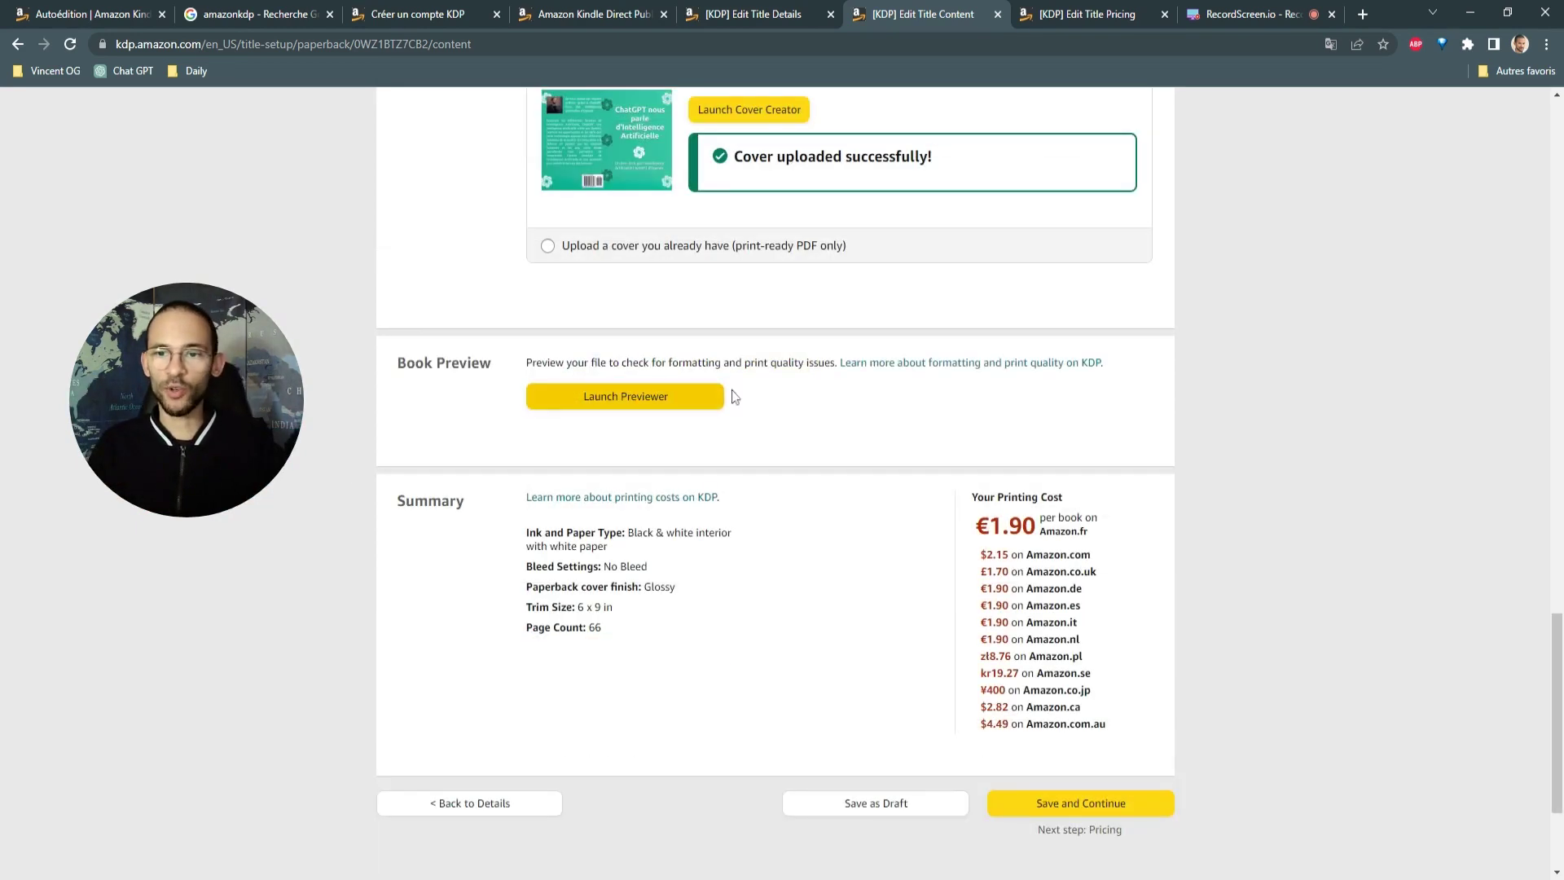
pyautogui.scroll(1, 253, 405)
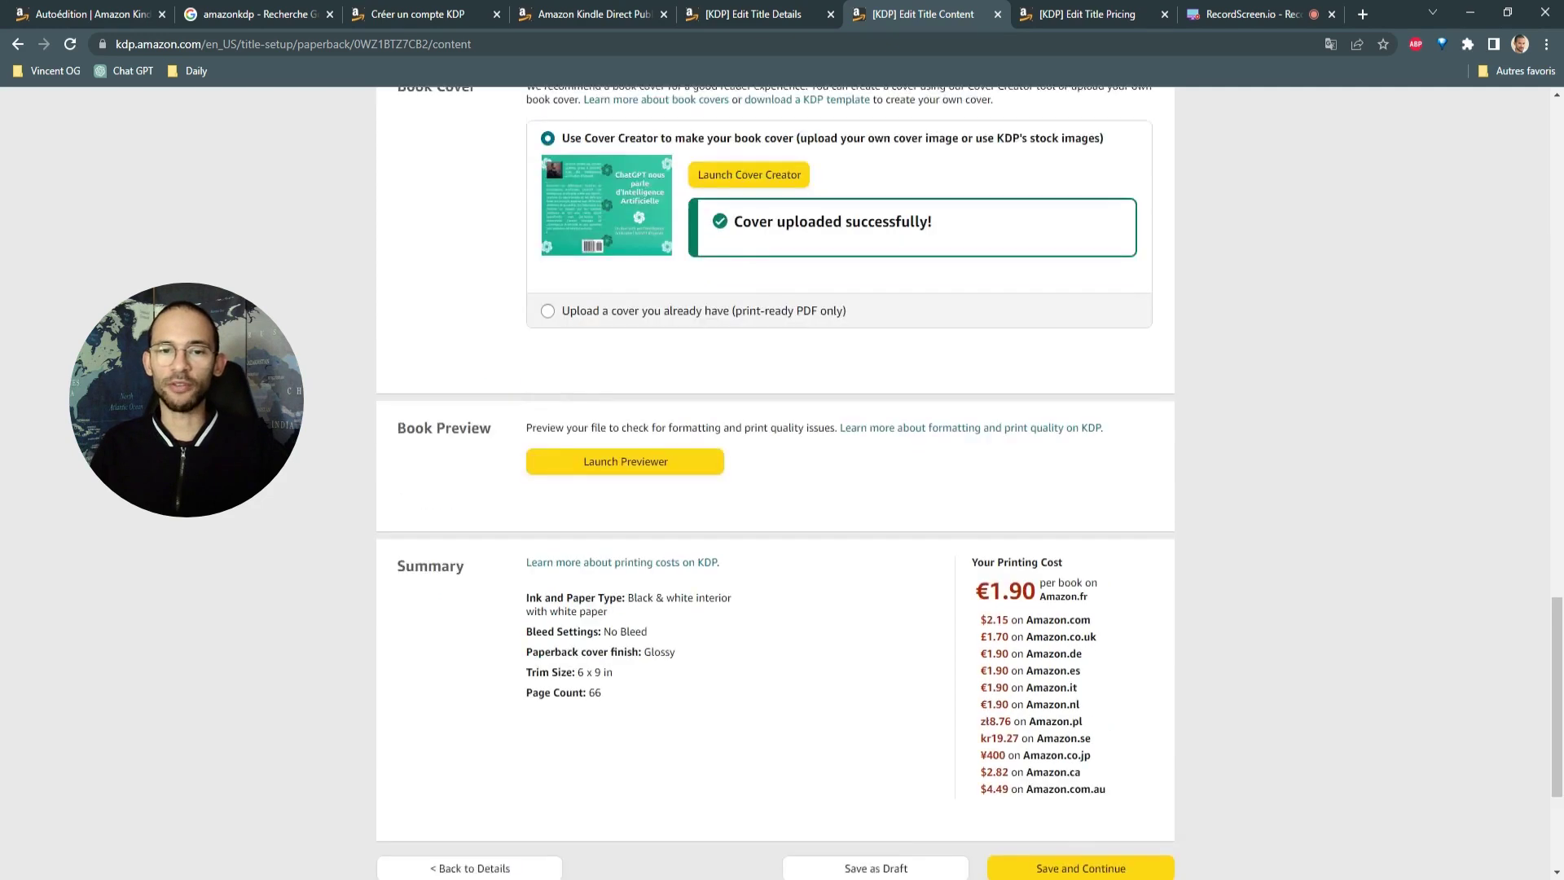
pyautogui.scroll(7, 489, 464)
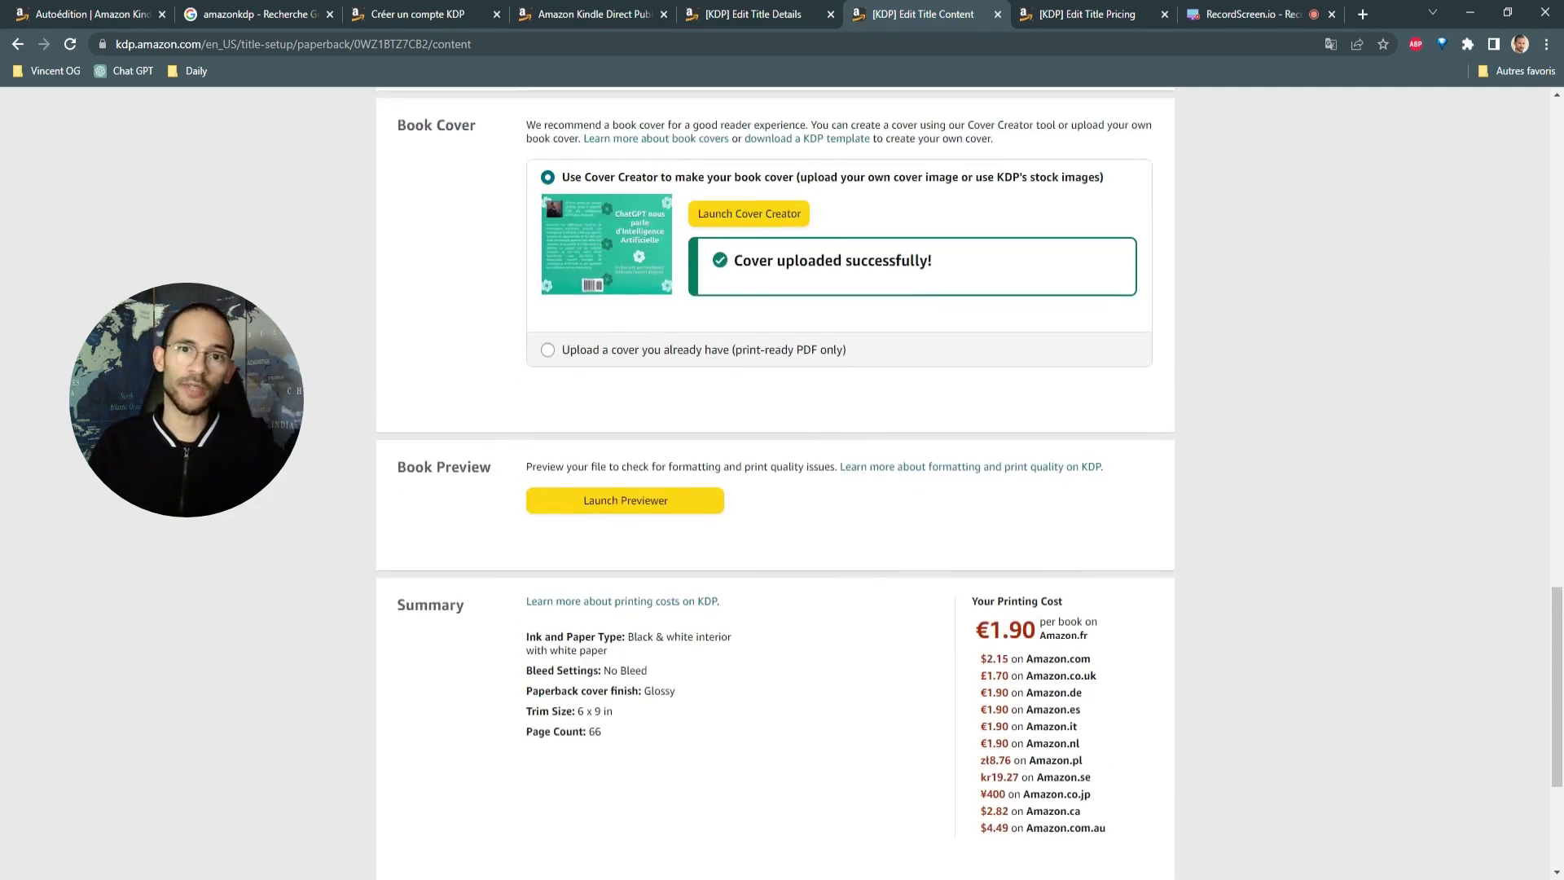
pyautogui.scroll(-6, 489, 464)
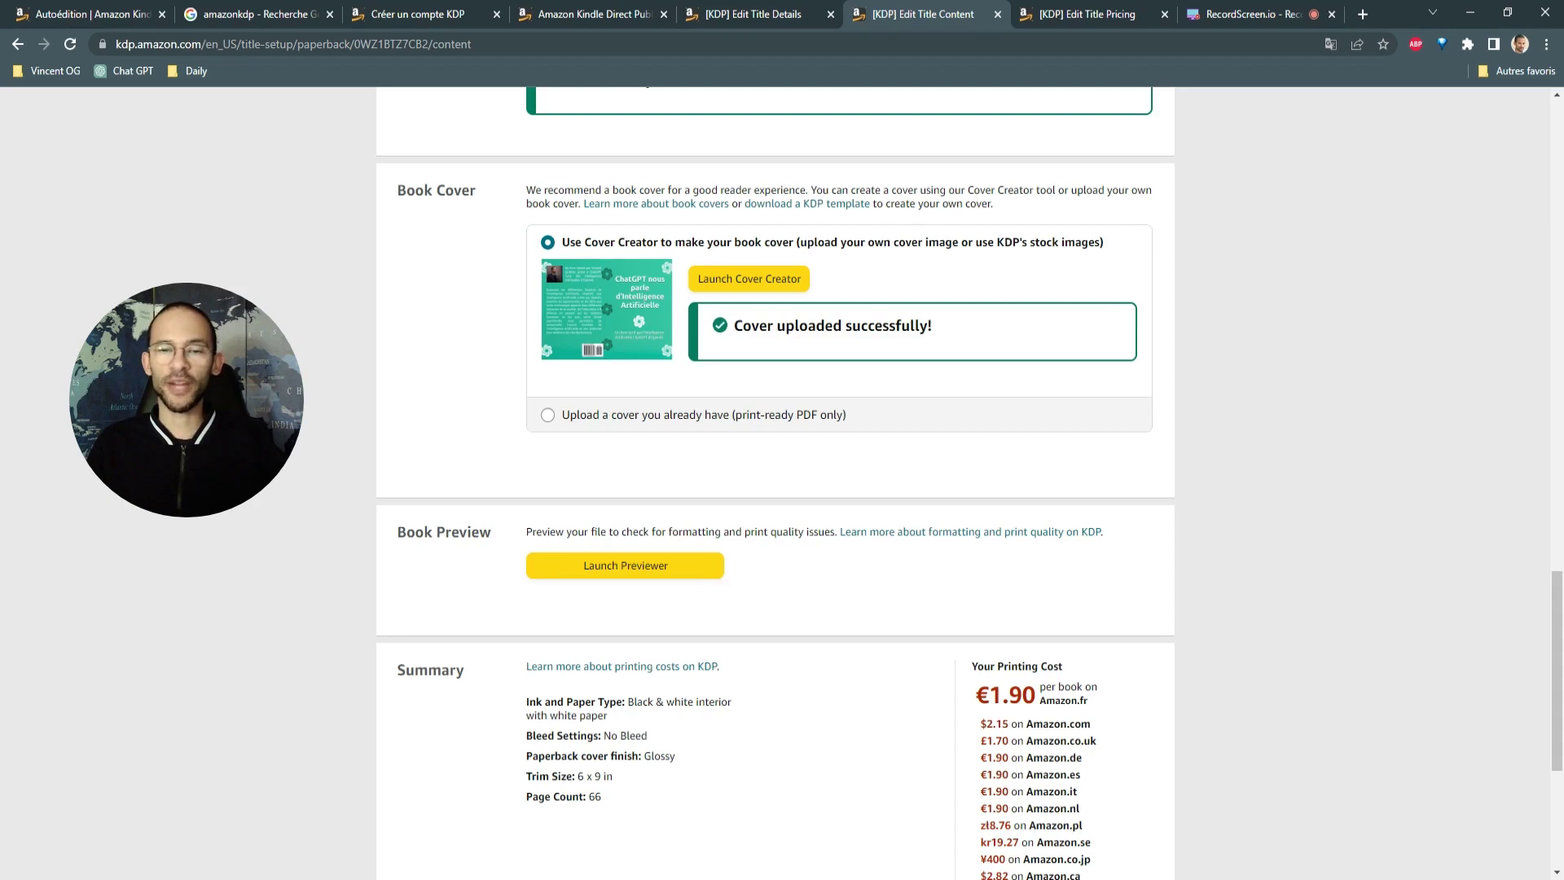
# Check the Book Preview section against the manuscript and cover, and examine the printing costs per marketplace in the Summary.
pyautogui.click(592, 568)
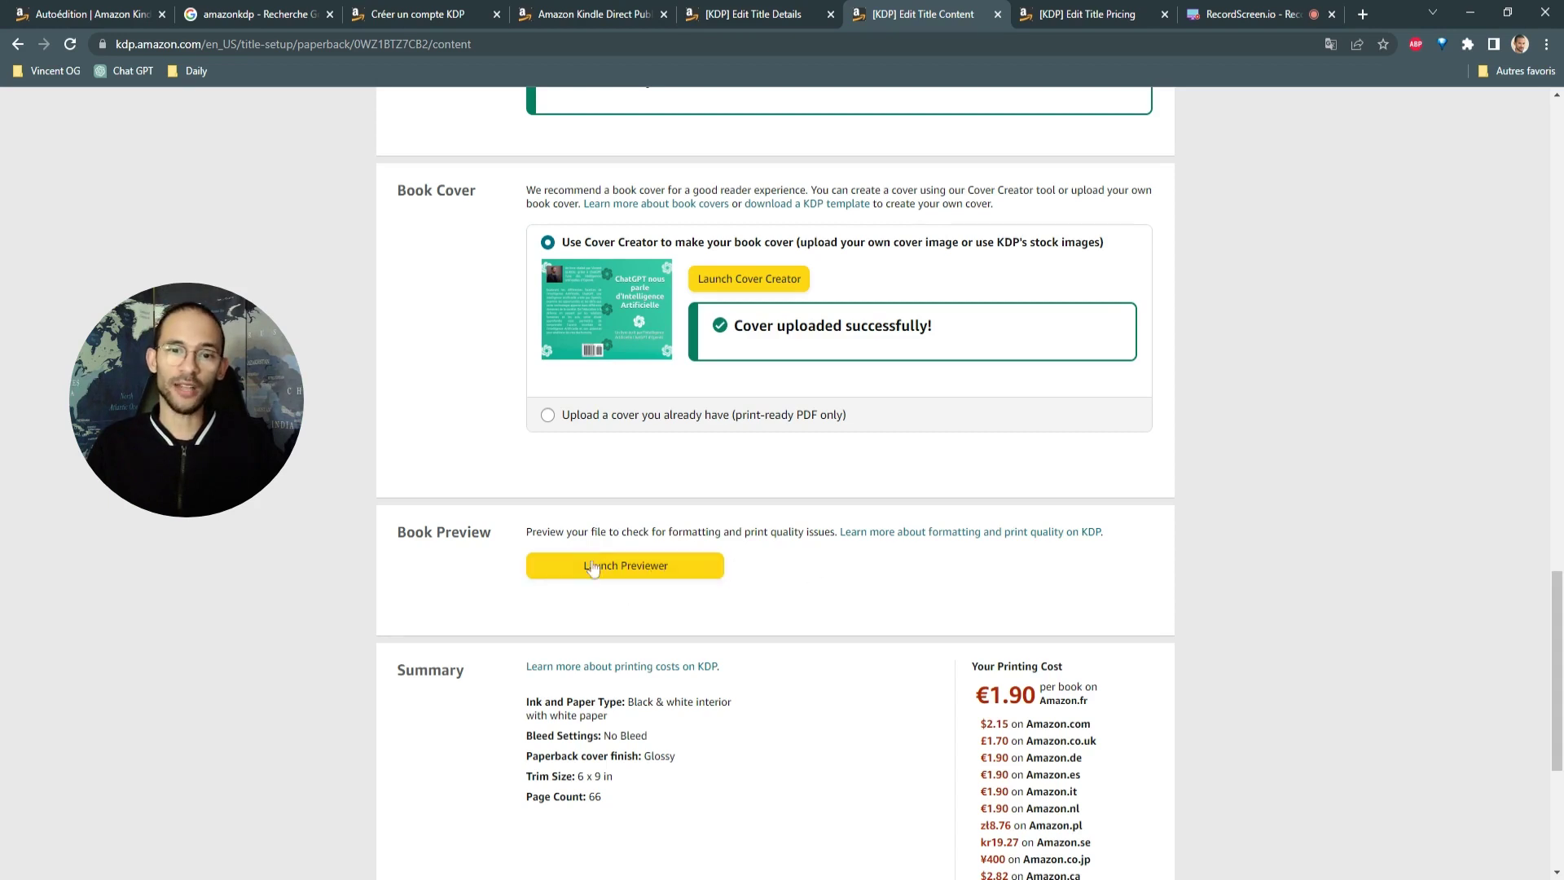
pyautogui.scroll(4, 653, 575)
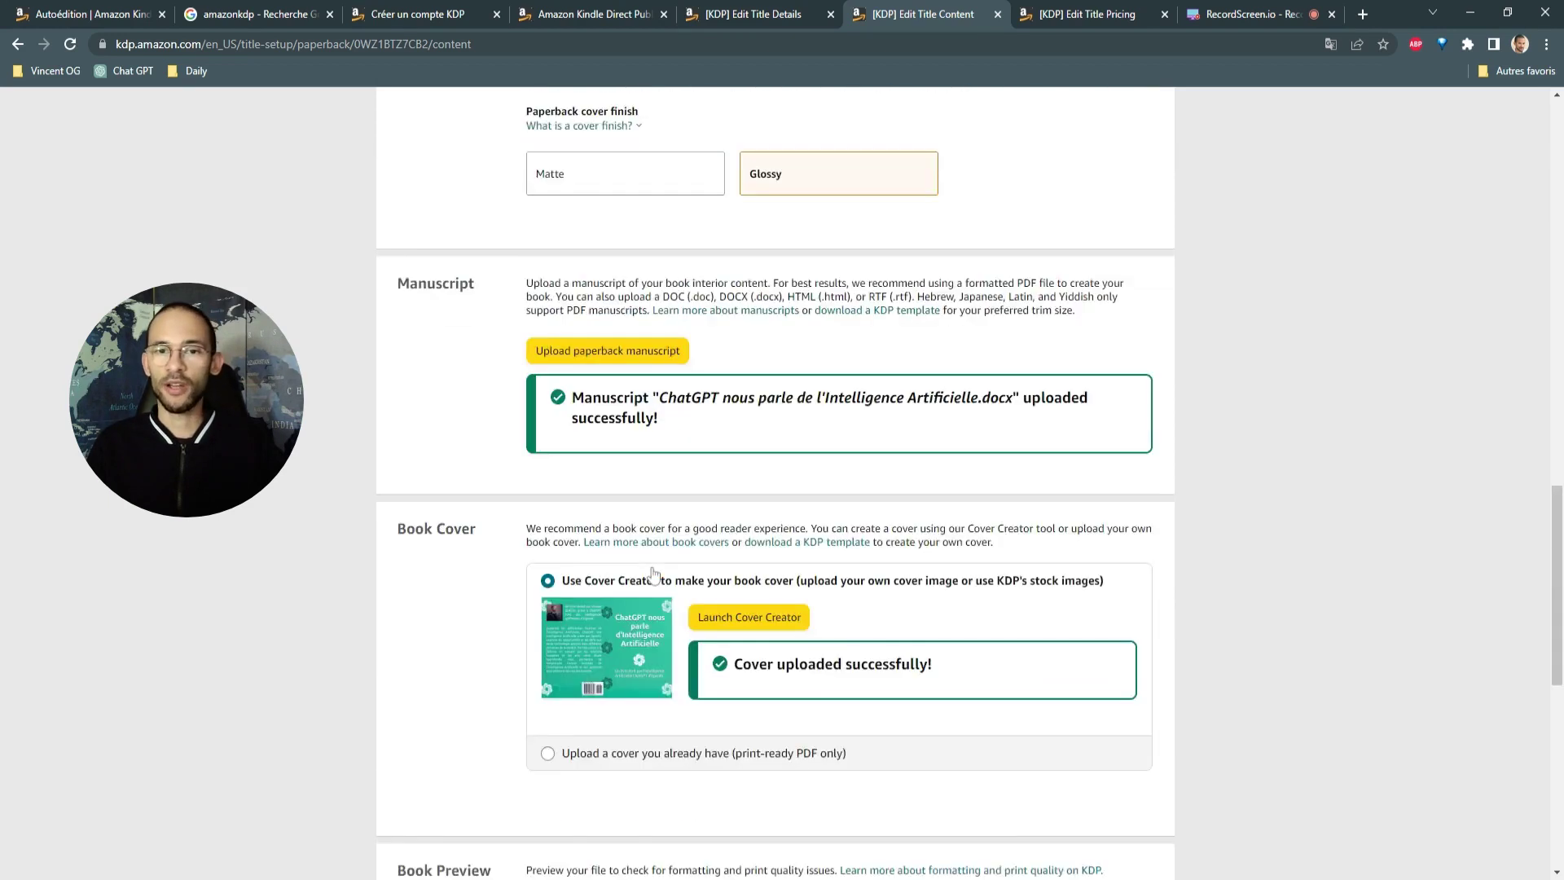
pyautogui.scroll(3, 653, 574)
pyautogui.scroll(-2, 649, 444)
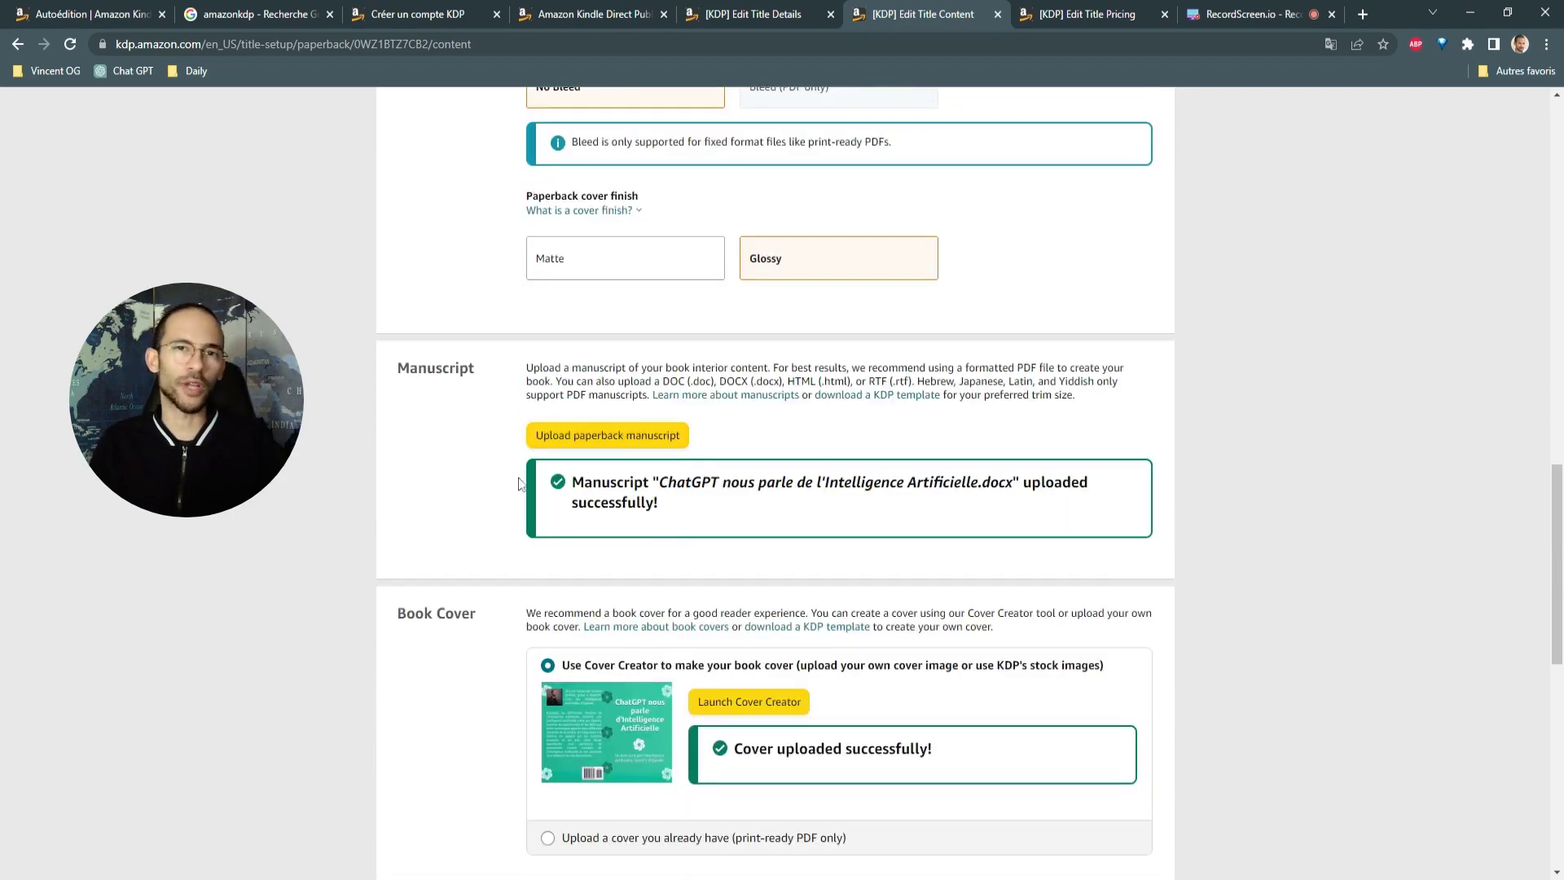
pyautogui.scroll(-4, 523, 394)
pyautogui.scroll(-3, 674, 589)
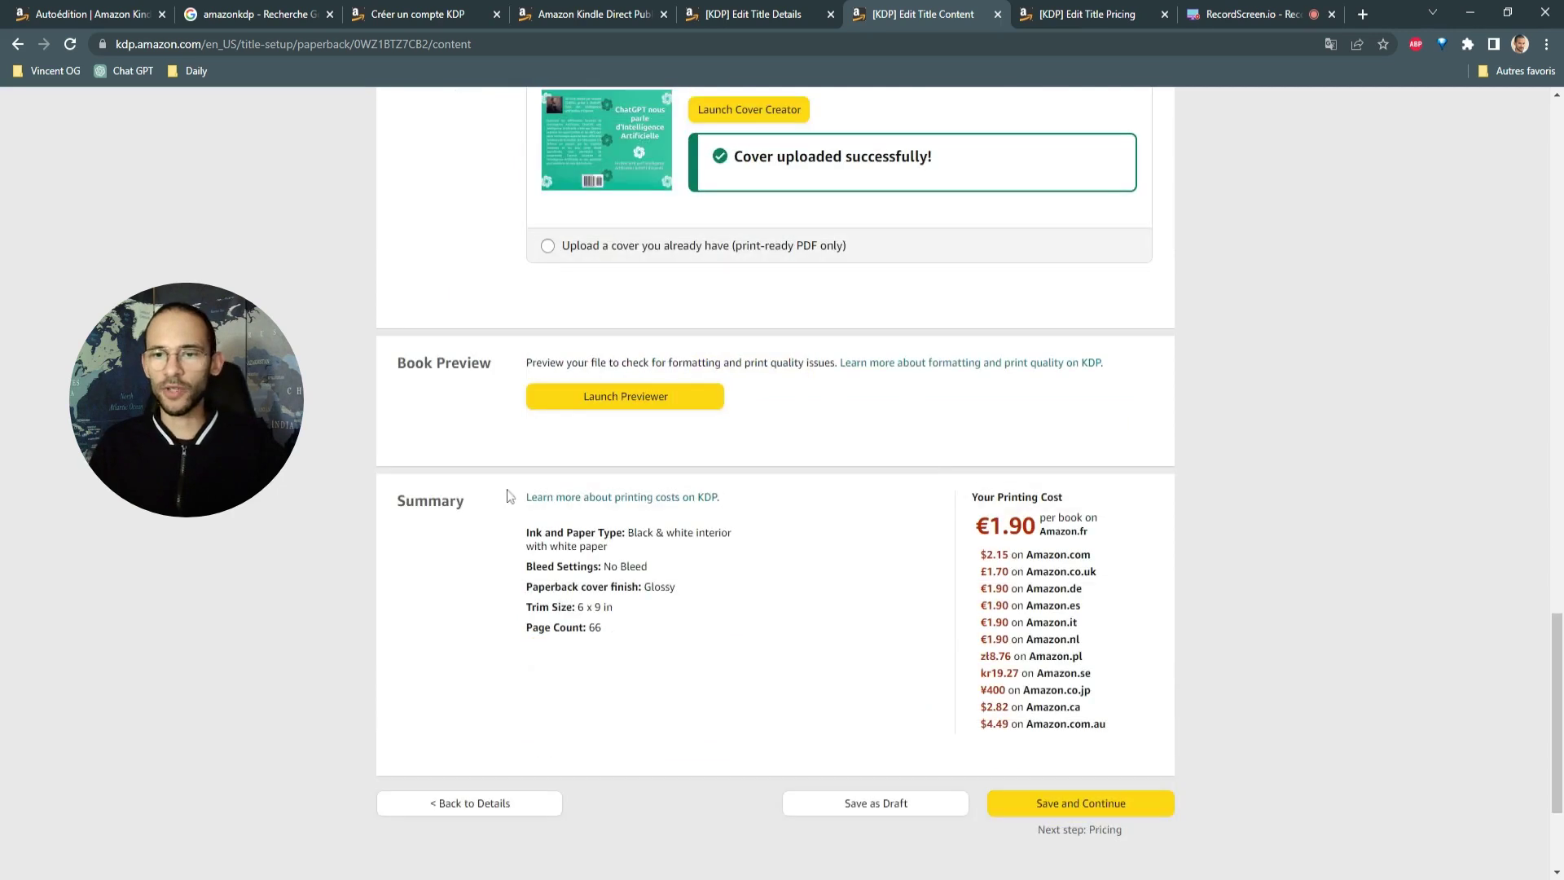
pyautogui.moveTo(971, 497); pyautogui.dragTo(1063, 497)
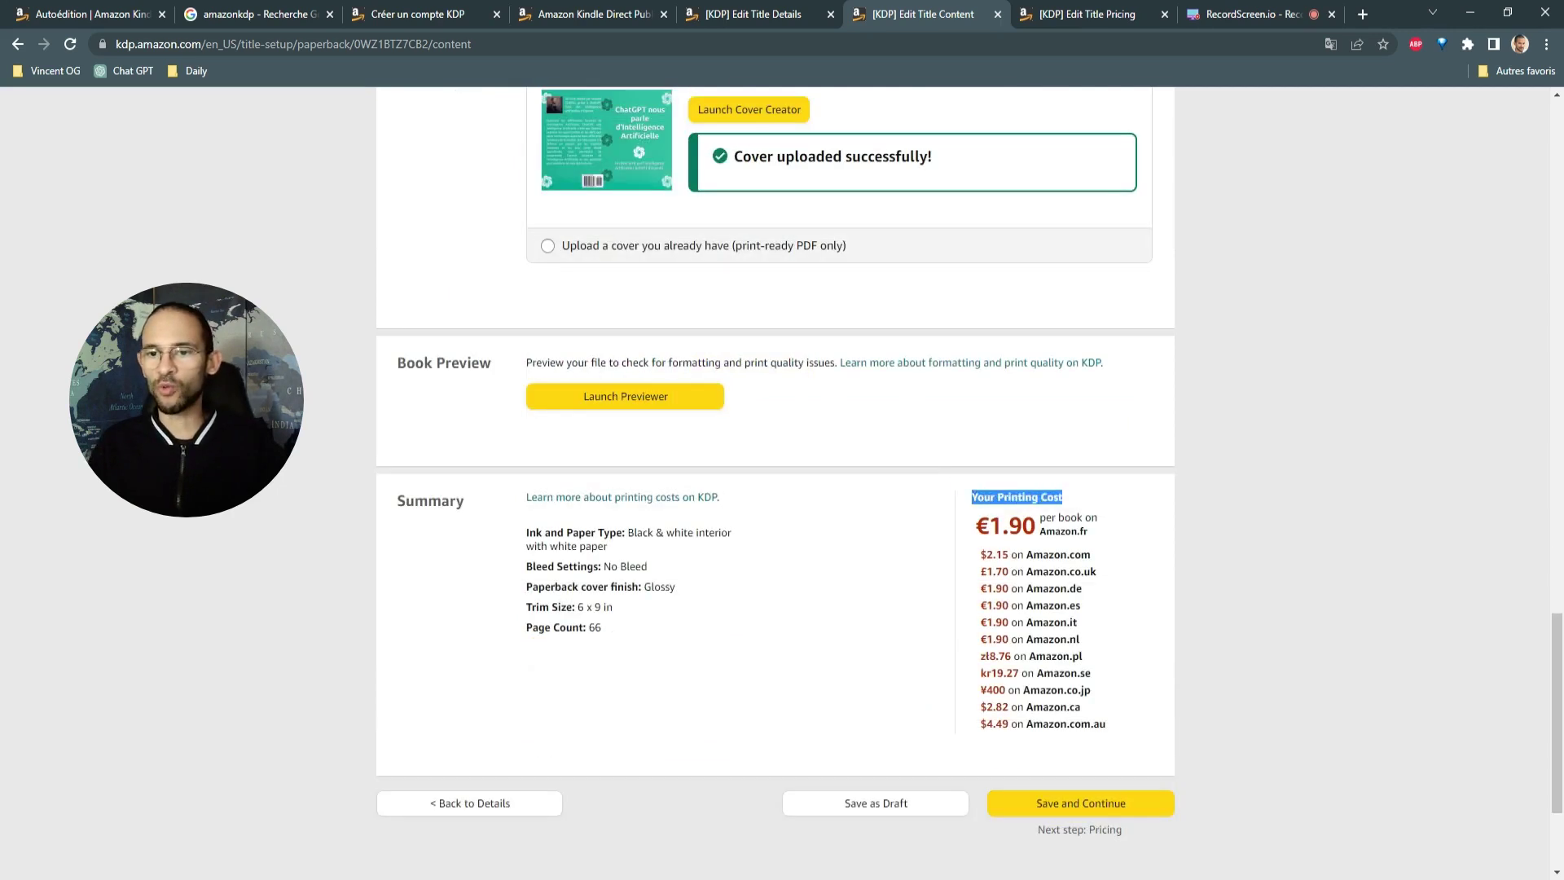
# Open the paperback's Rights & Pricing page and examine the Territories and Primary marketplace sections.
pyautogui.click(1069, 503)
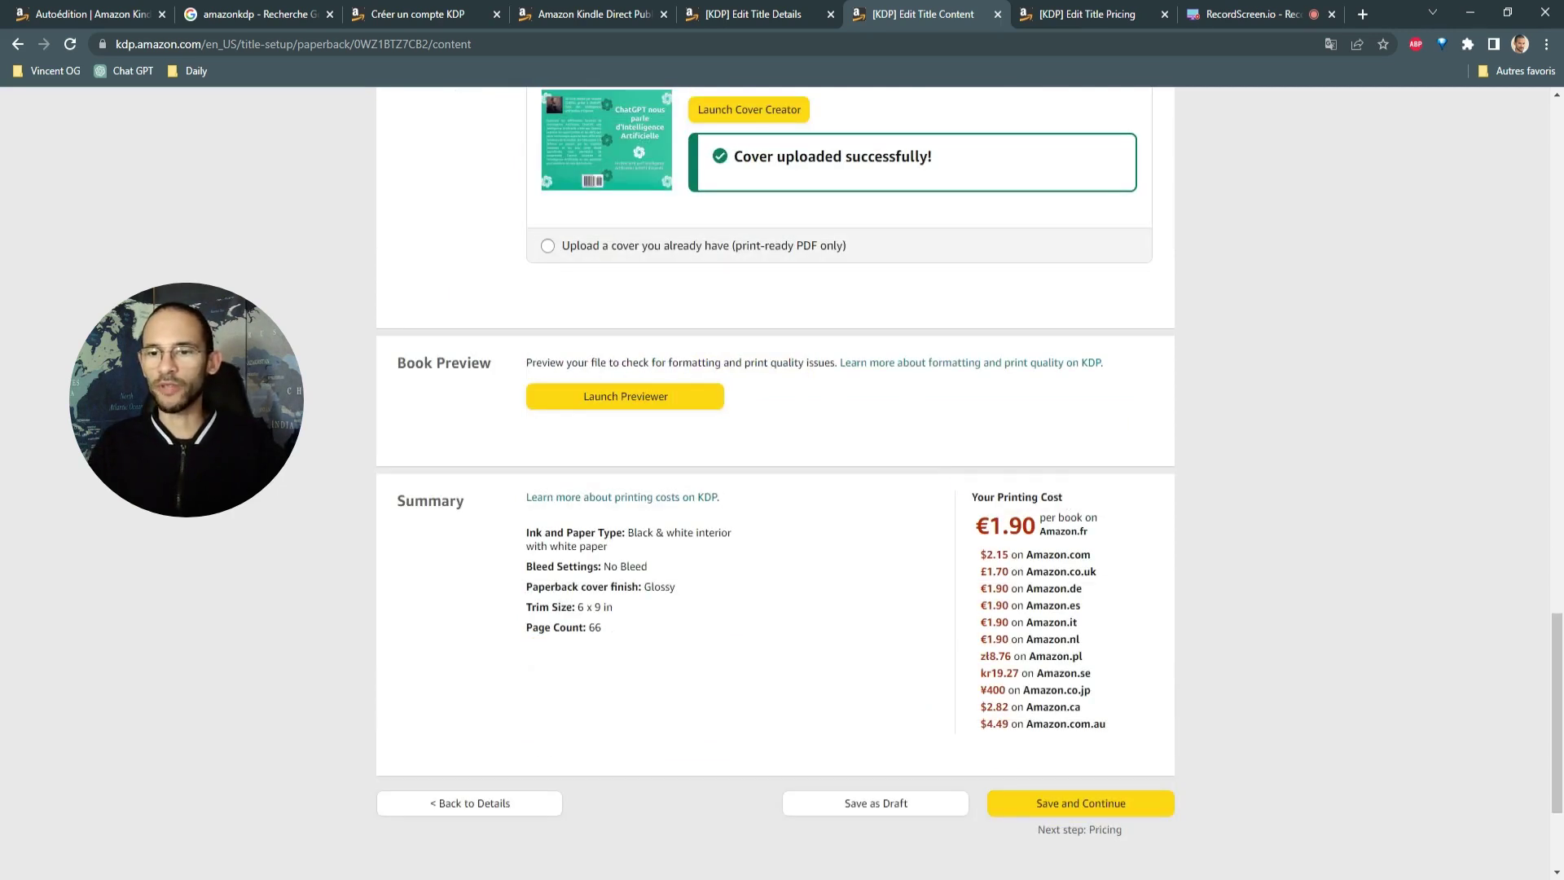
pyautogui.scroll(2, 725, 606)
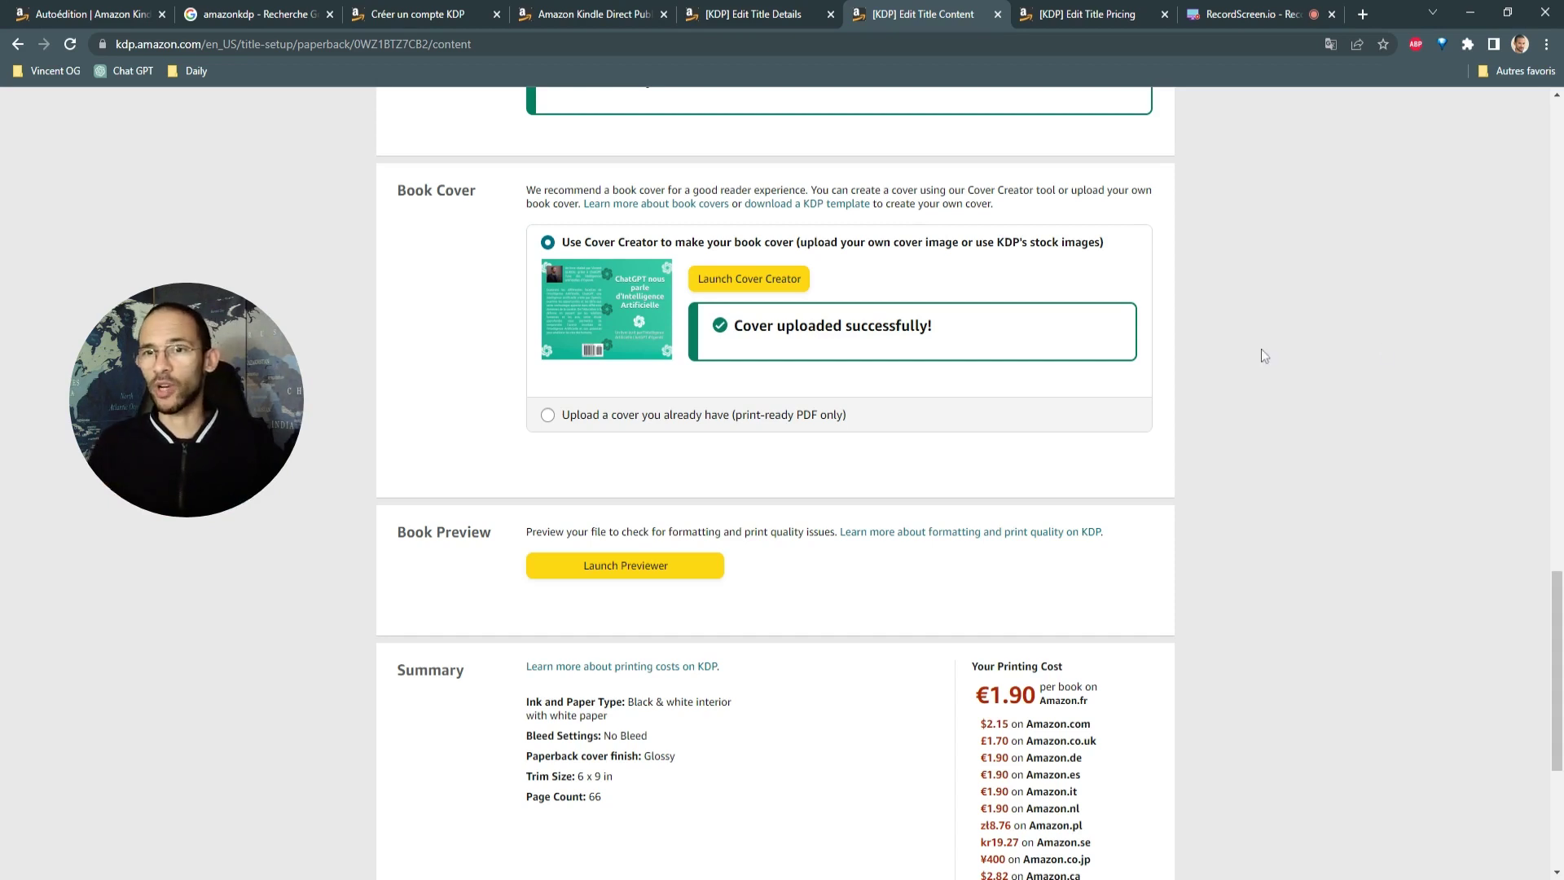
pyautogui.click(1074, 20)
pyautogui.scroll(5, 1232, 258)
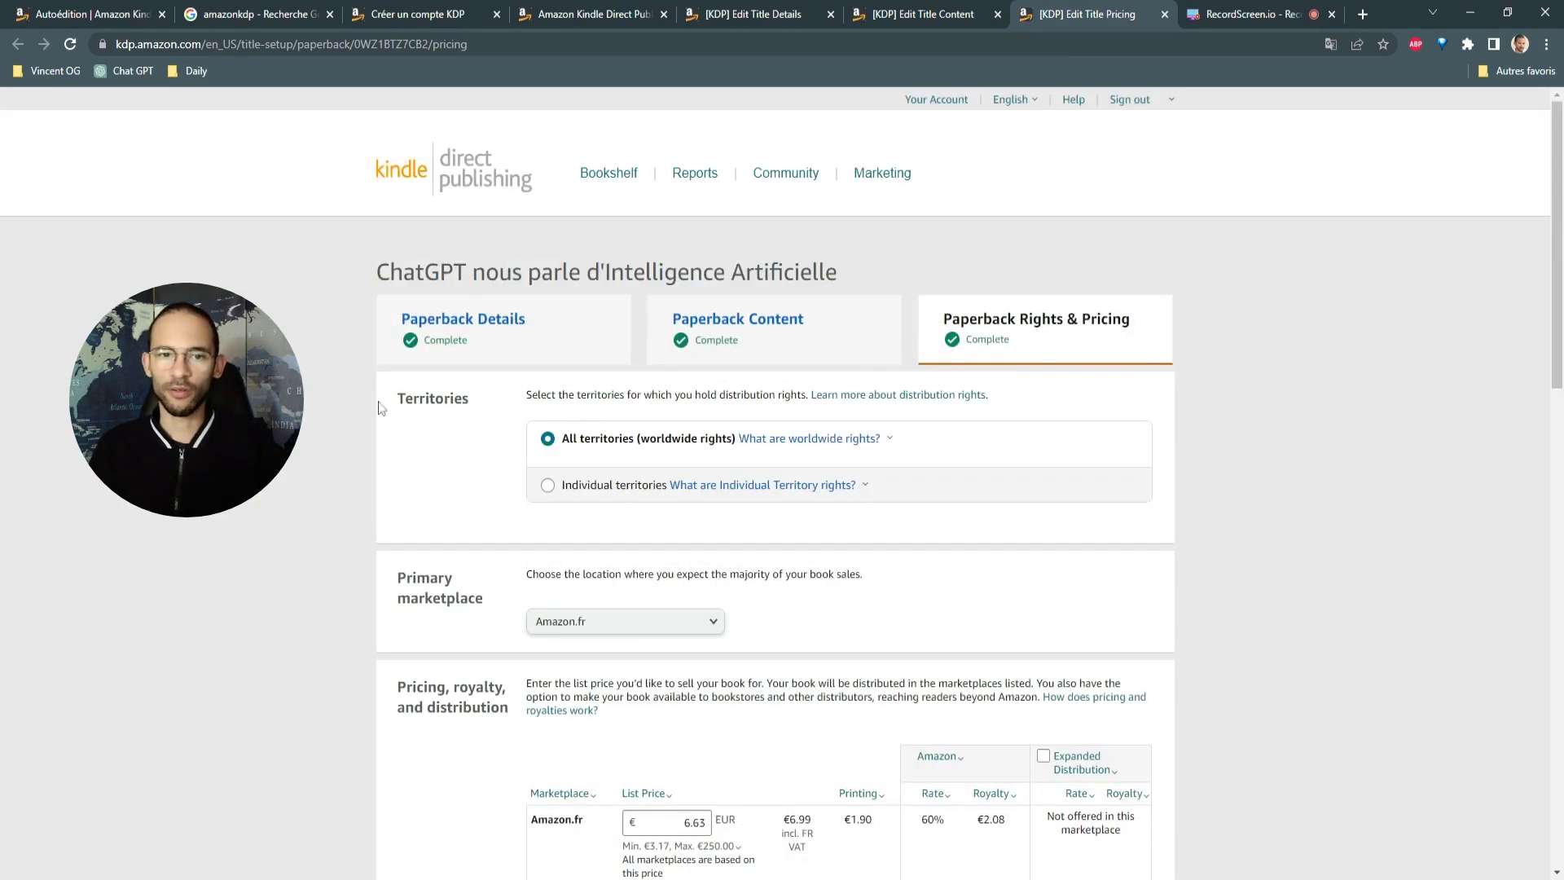
pyautogui.scroll(-1, 1020, 435)
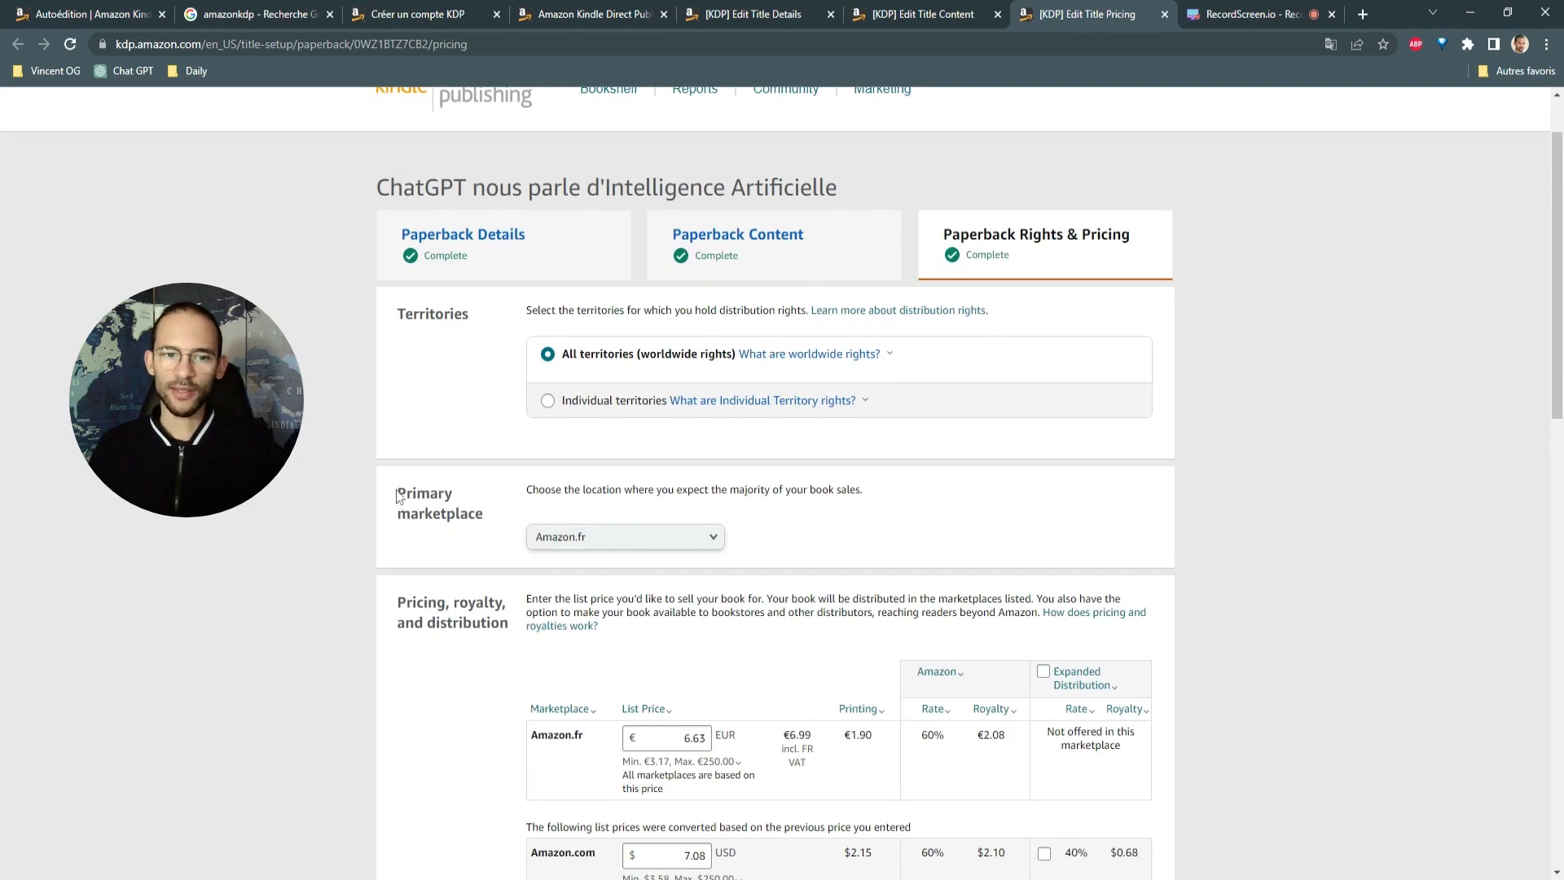
pyautogui.moveTo(398, 494); pyautogui.dragTo(474, 514)
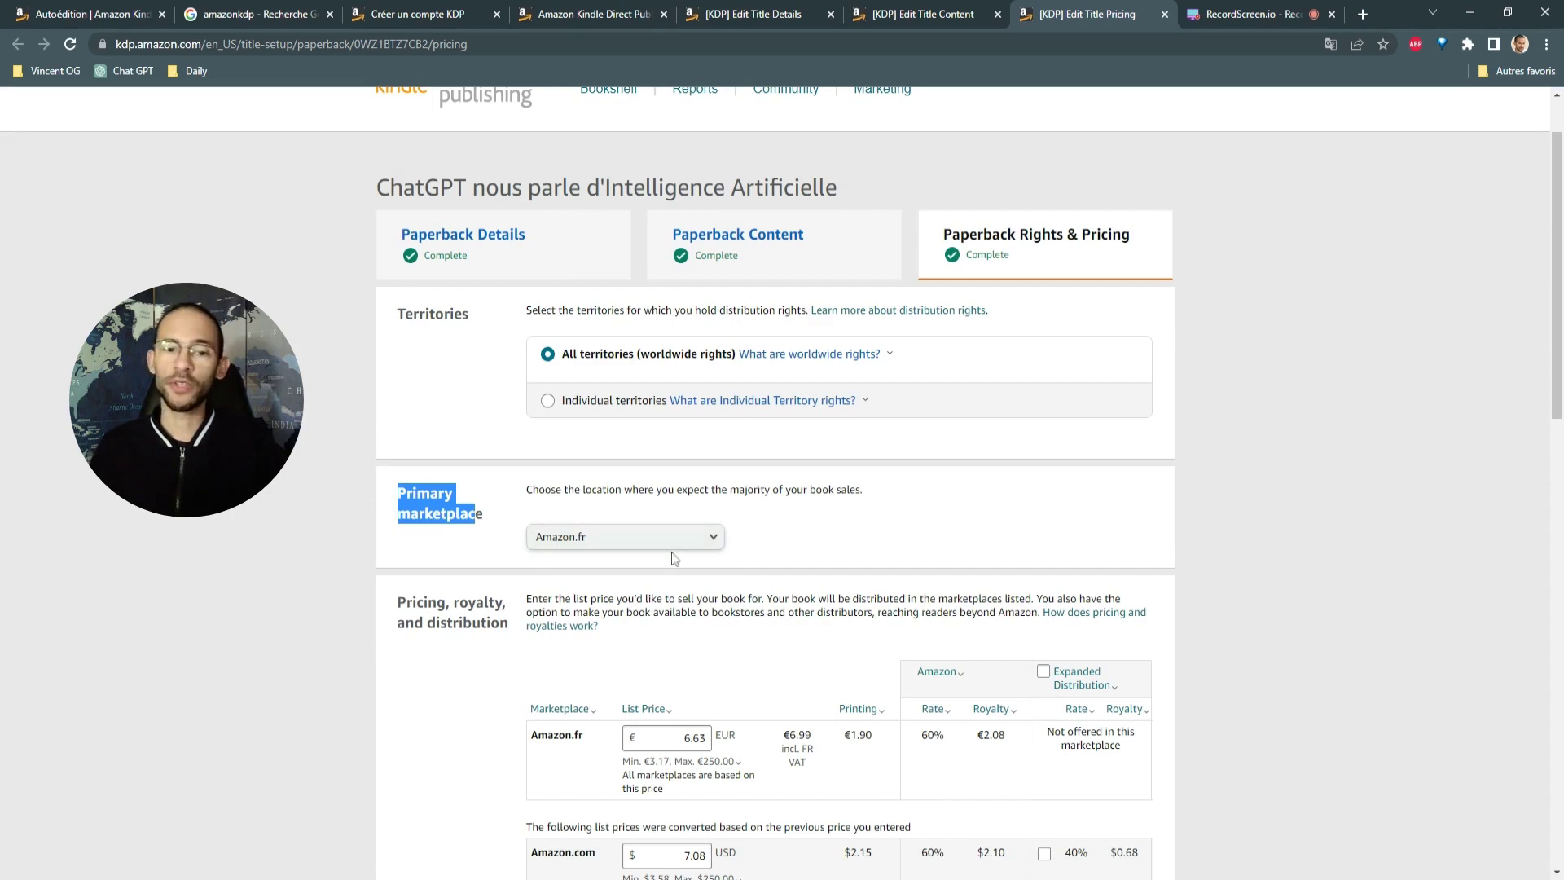
pyautogui.click(1227, 540)
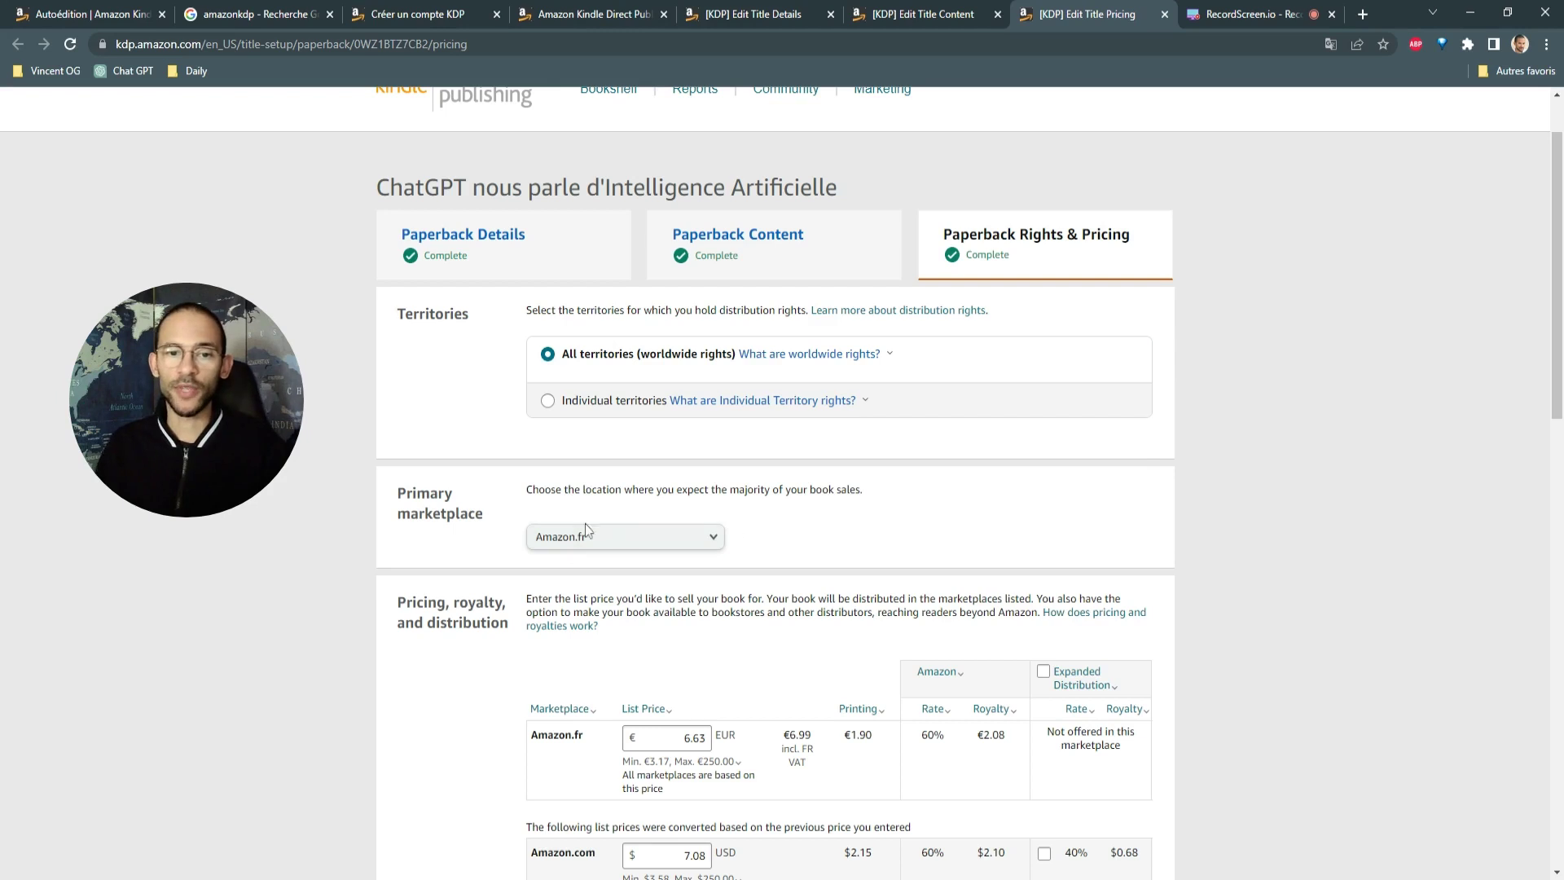
pyautogui.moveTo(388, 502); pyautogui.dragTo(477, 505)
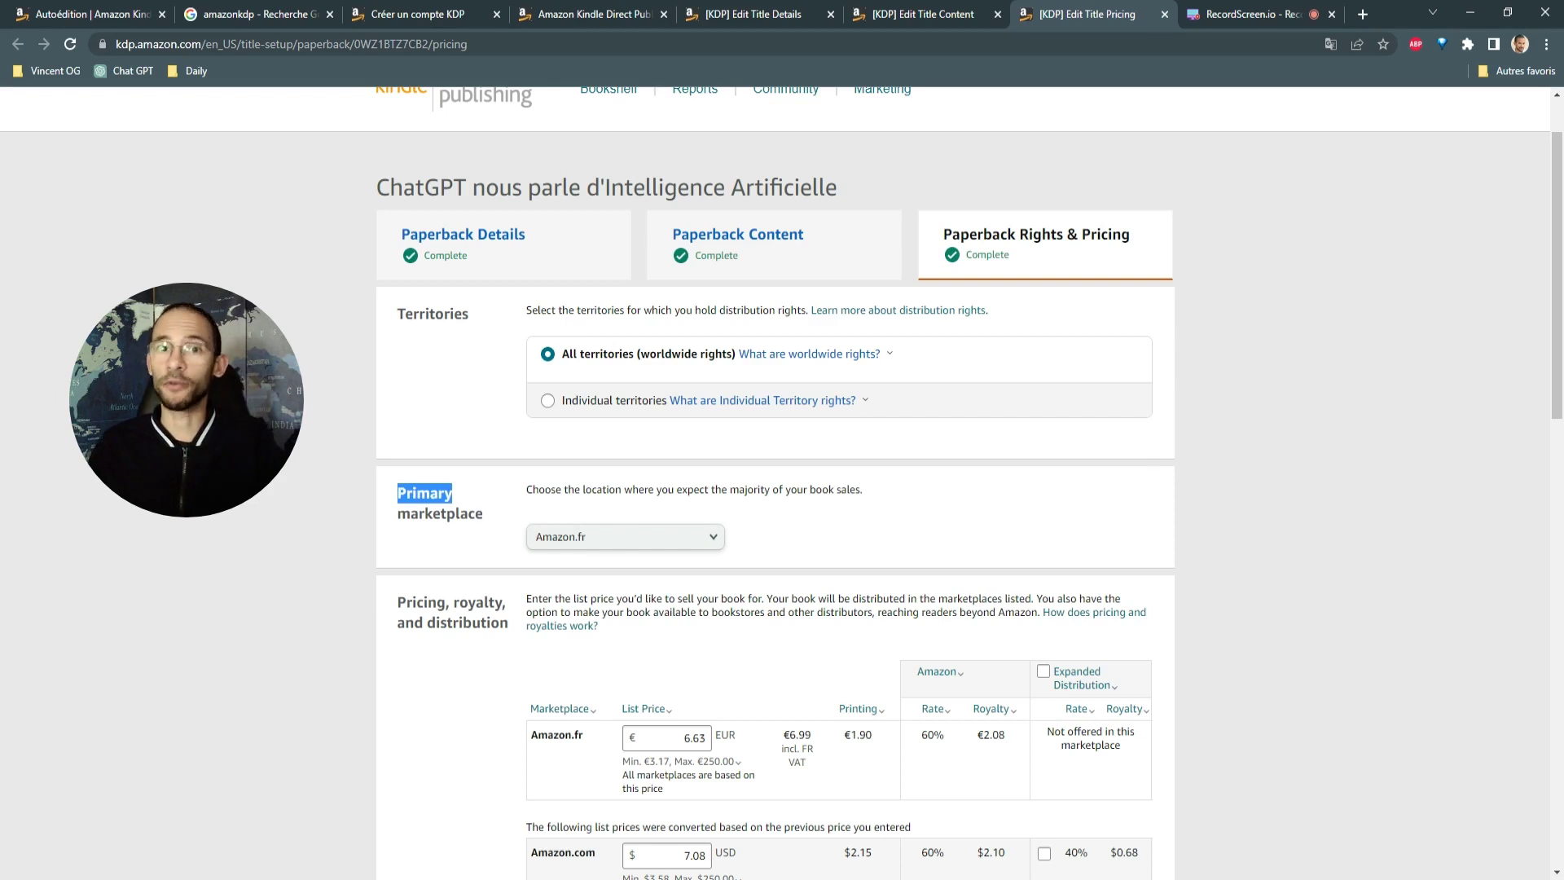
# Read the explanation of how the minimum list price for Amazon.fr is calculated, and close it.
pyautogui.scroll(-3, 1141, 499)
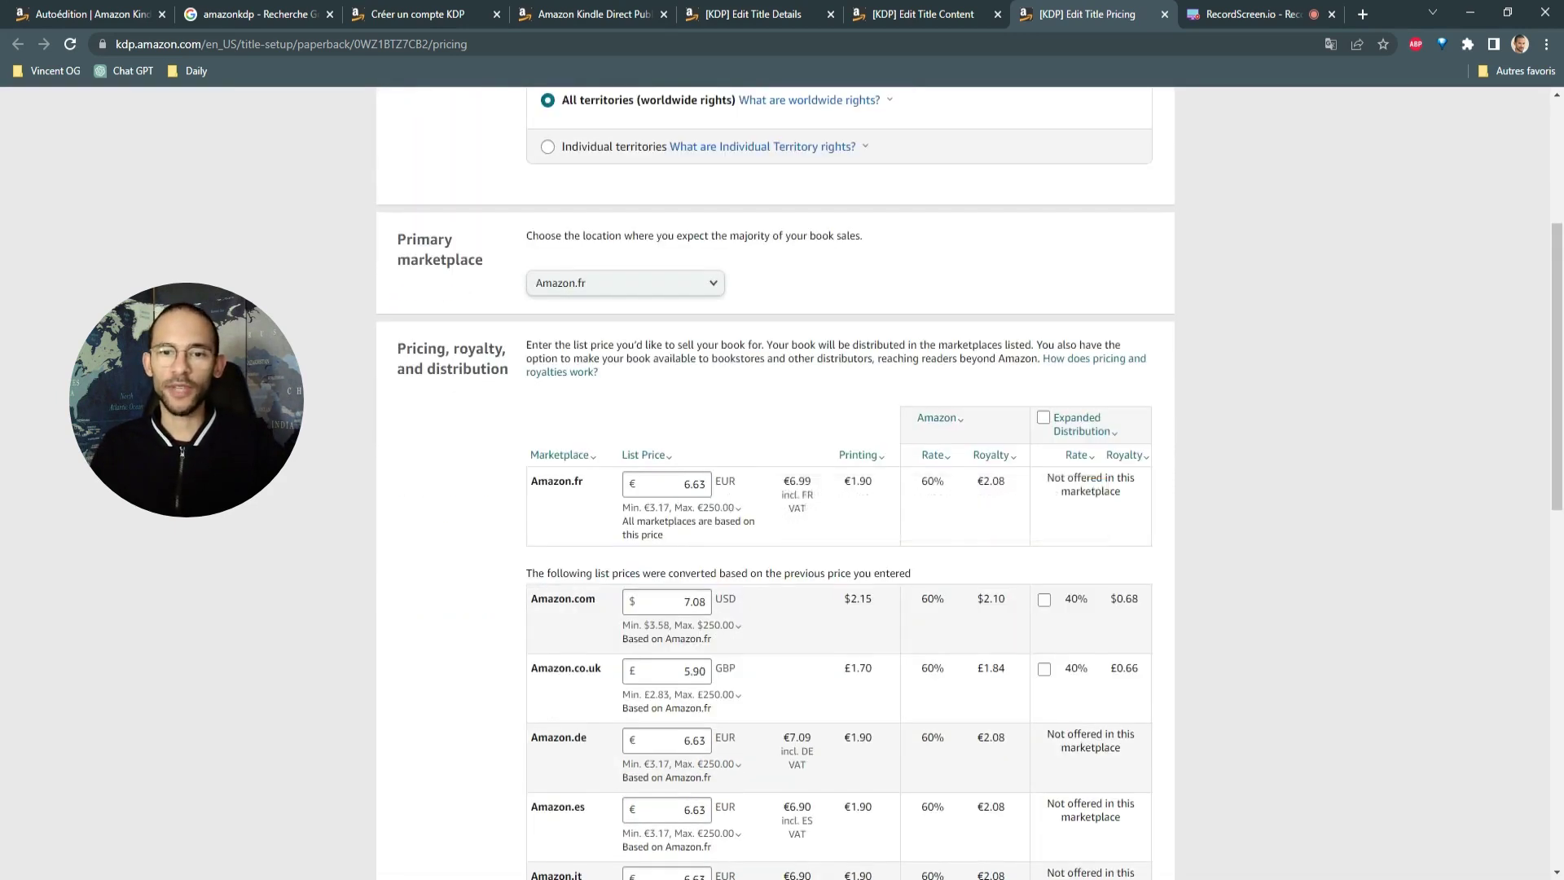
pyautogui.click(727, 507)
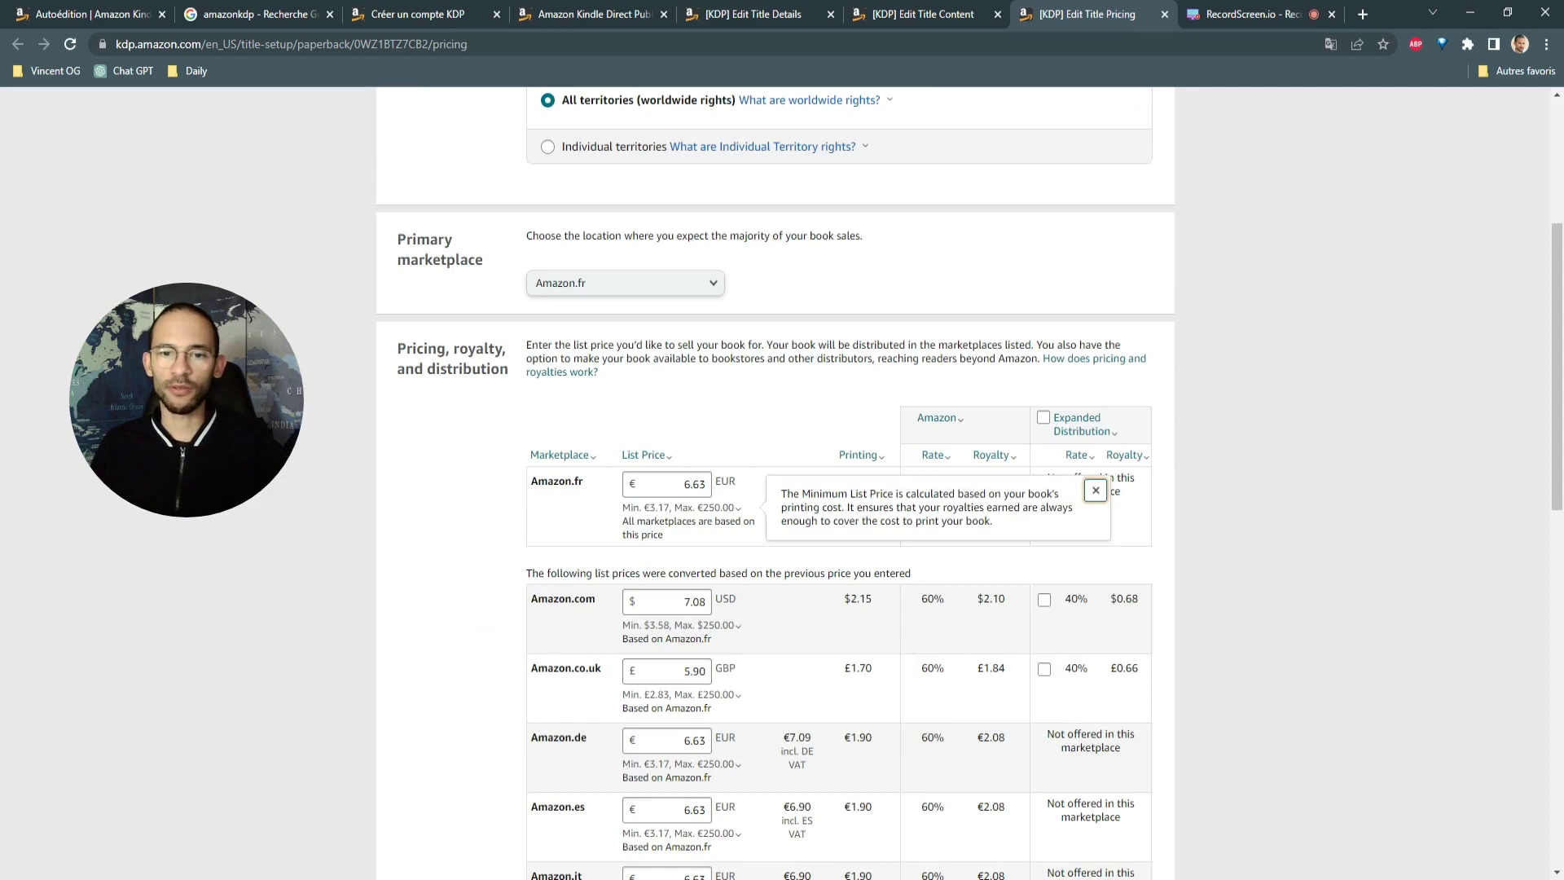
pyautogui.click(684, 531)
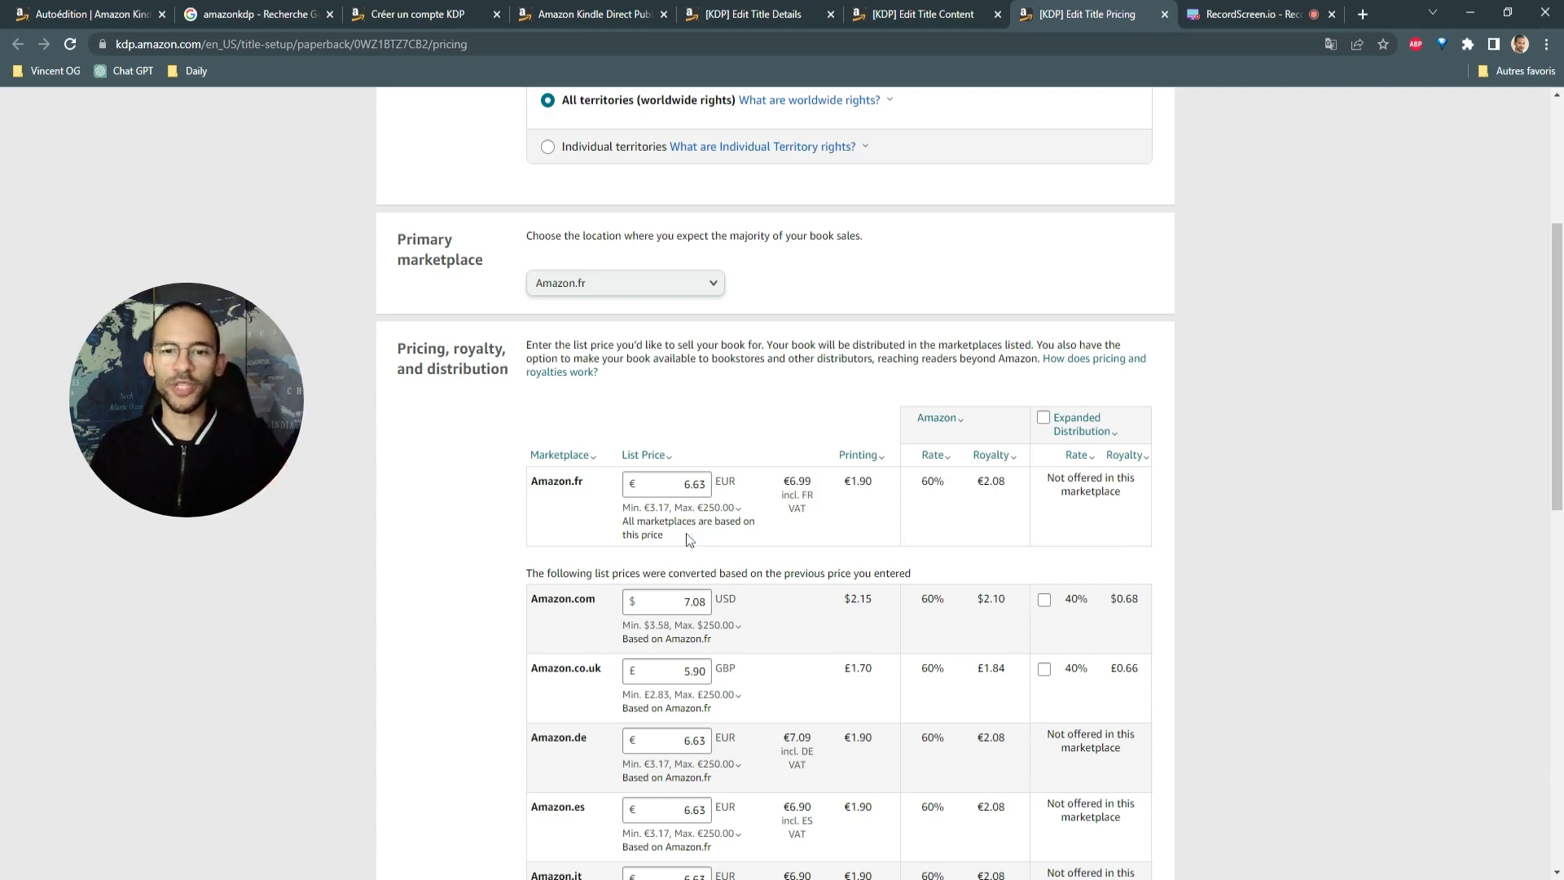
pyautogui.click(688, 508)
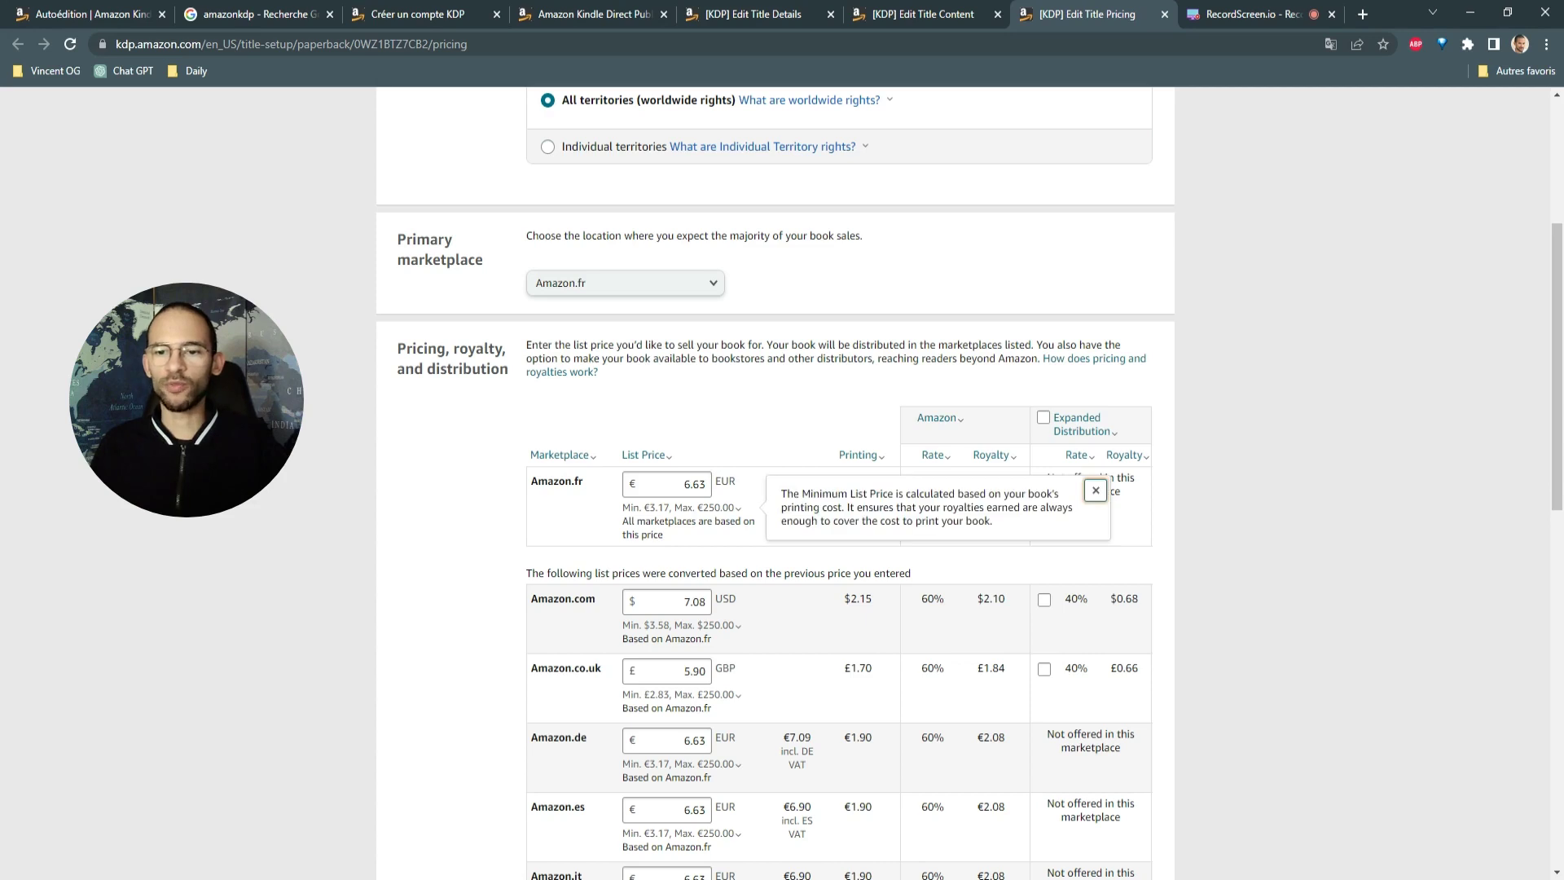
pyautogui.click(1270, 560)
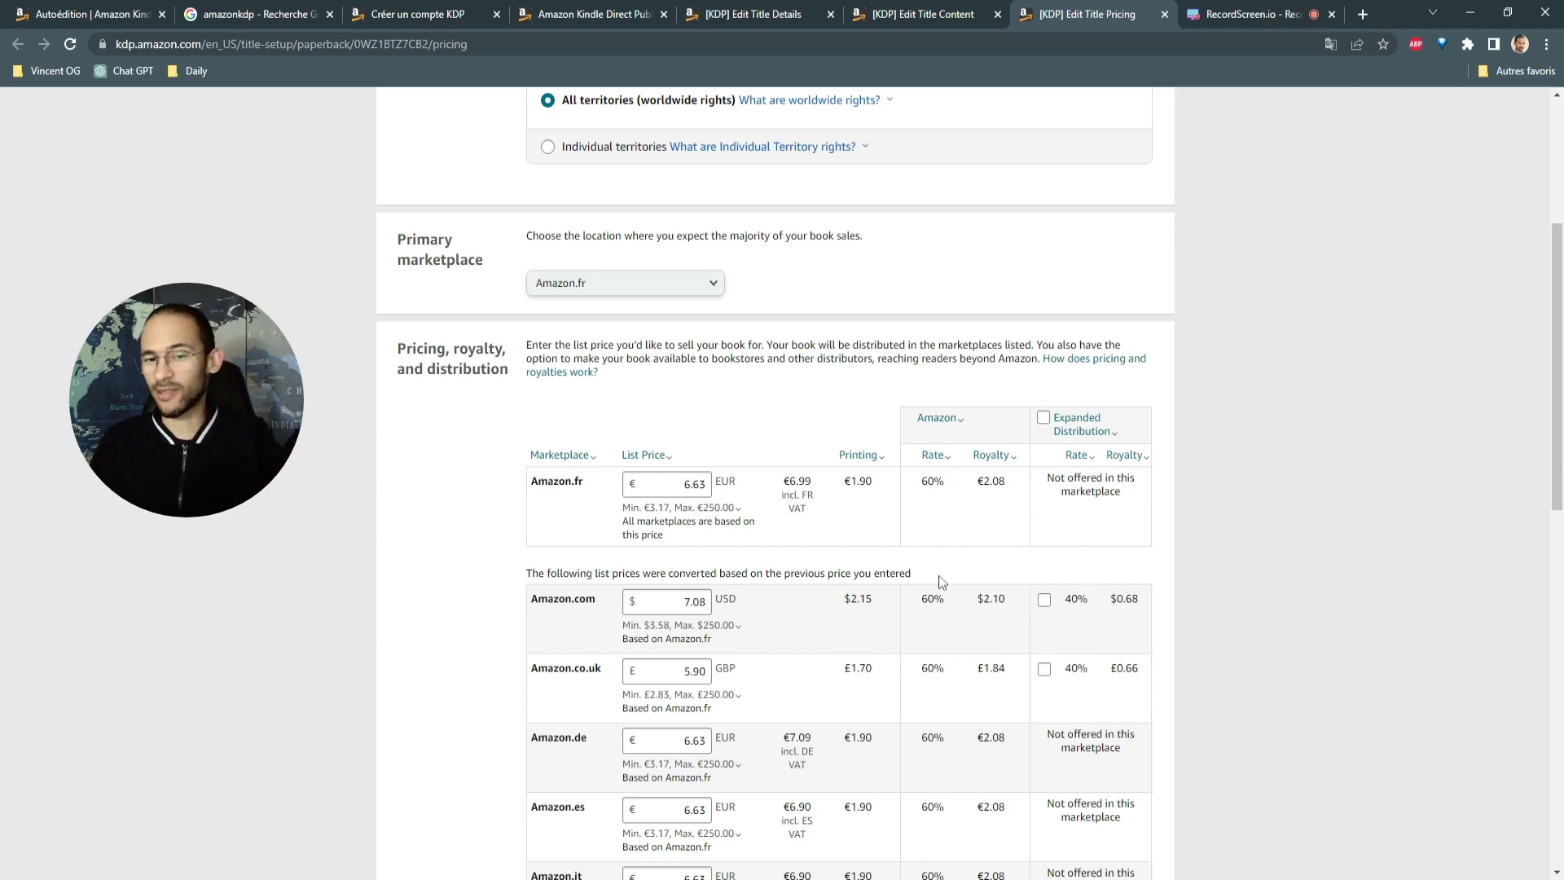
# Compare the converted list prices, printing costs, rates and royalties across all Amazon marketplaces, down to the Terms & Conditions section.
pyautogui.scroll(-5, 863, 570)
pyautogui.scroll(2, 862, 552)
pyautogui.scroll(2, 862, 552)
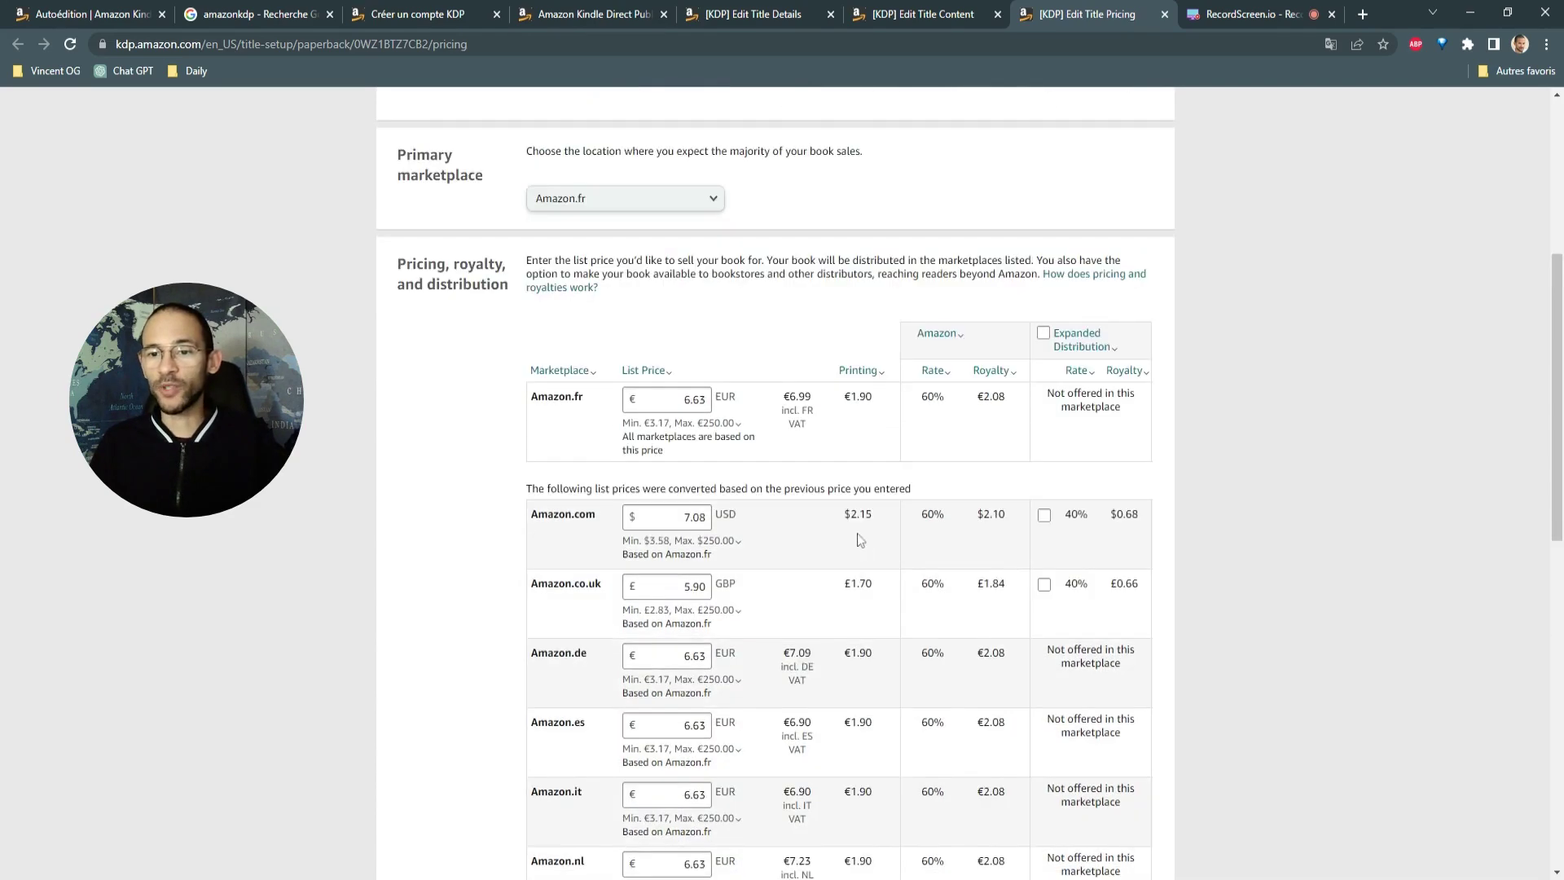
pyautogui.scroll(-3, 852, 516)
pyautogui.scroll(-1, 737, 595)
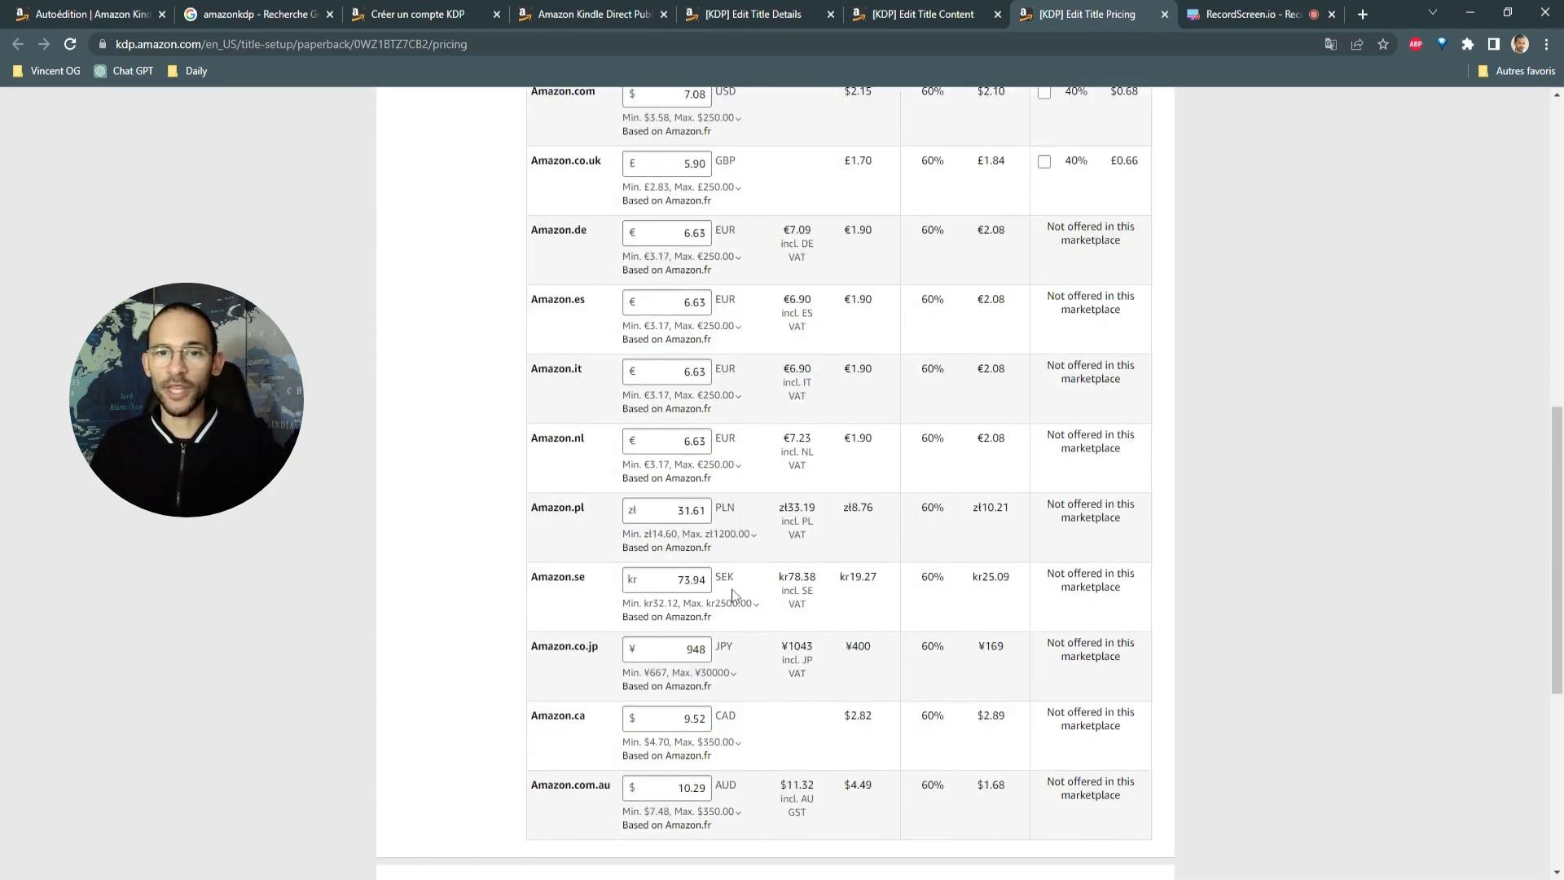
pyautogui.scroll(4, 864, 506)
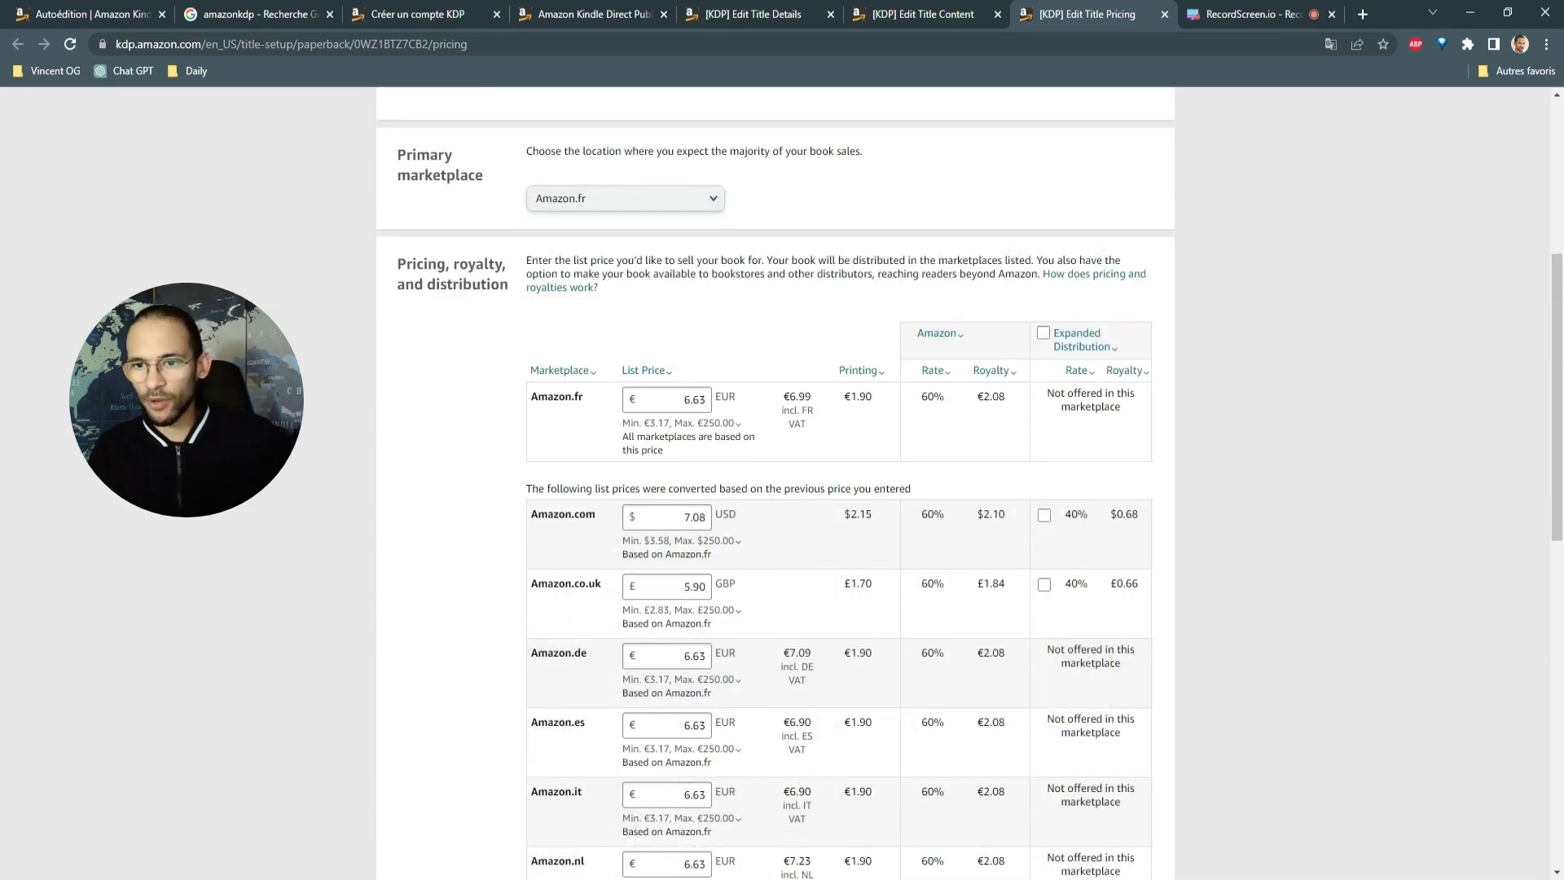
pyautogui.scroll(-1, 851, 489)
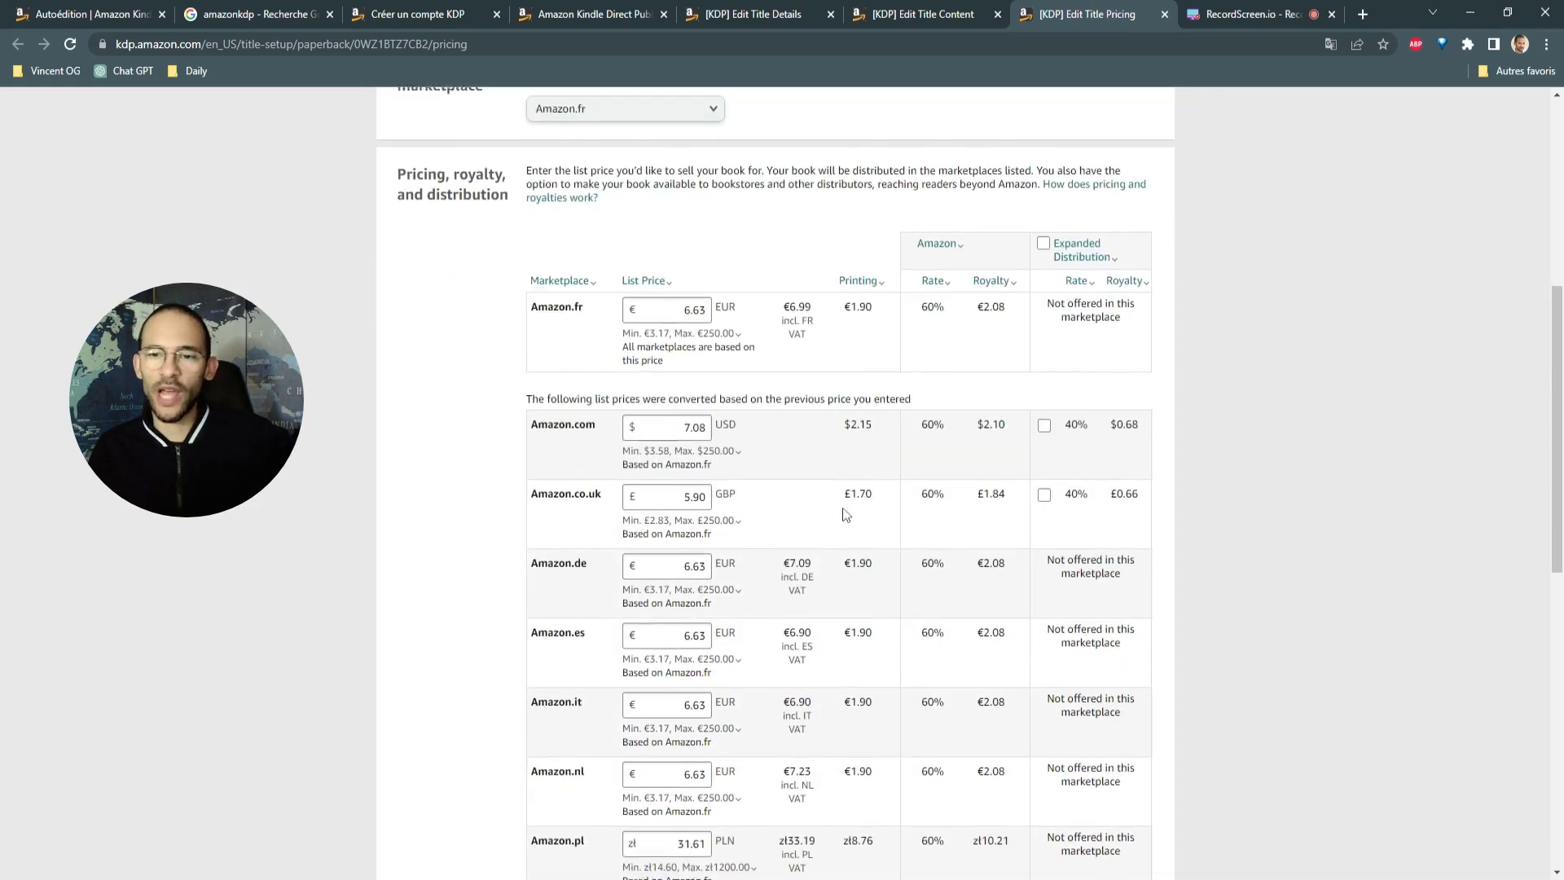
pyautogui.scroll(-3, 839, 497)
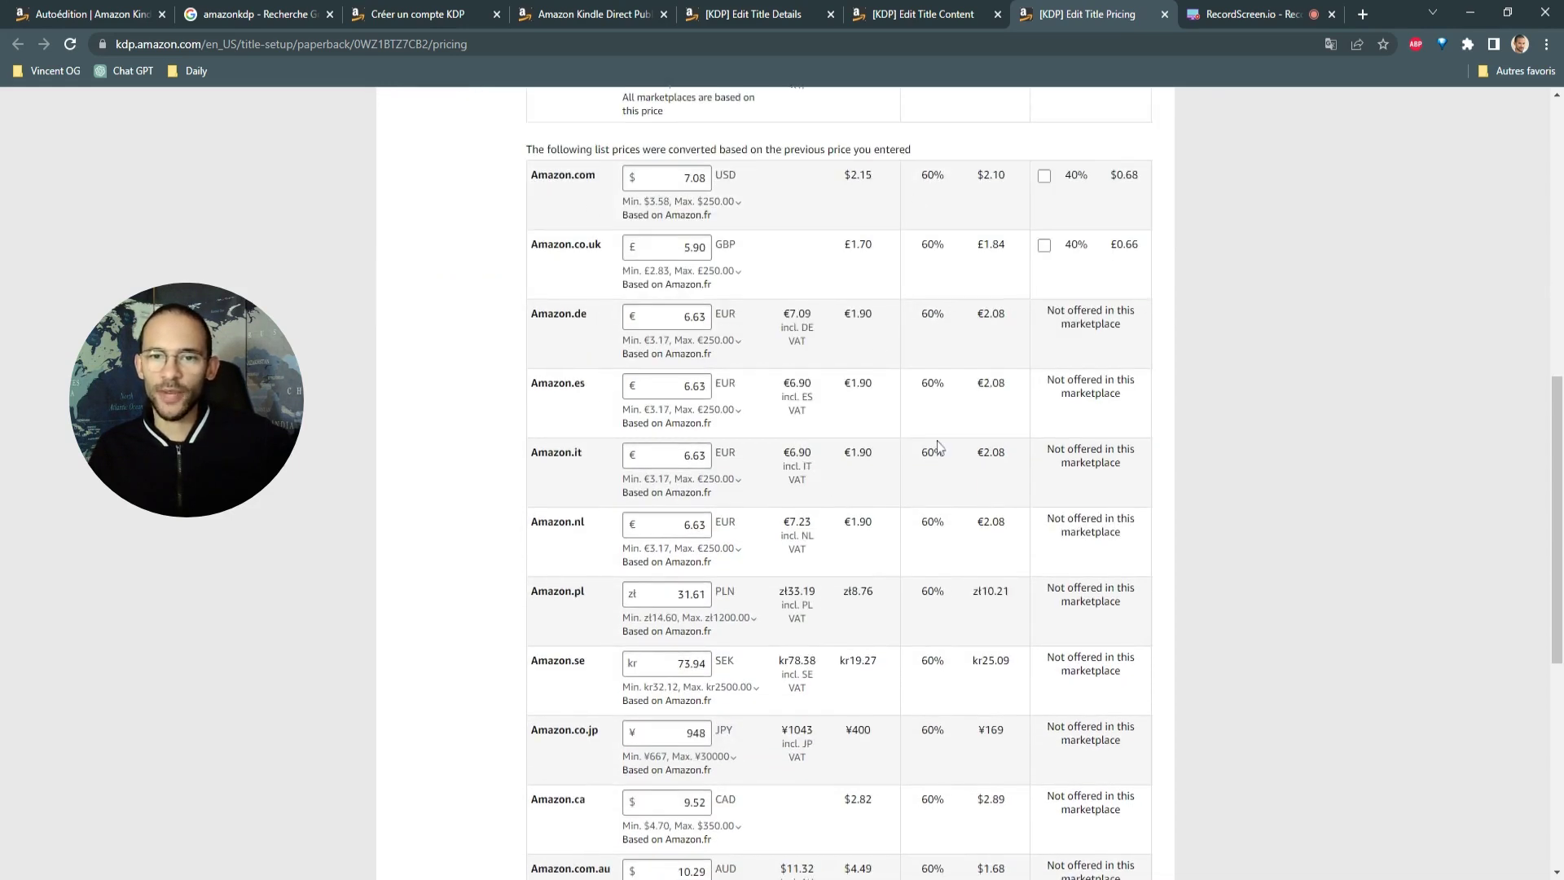
pyautogui.scroll(-3, 939, 447)
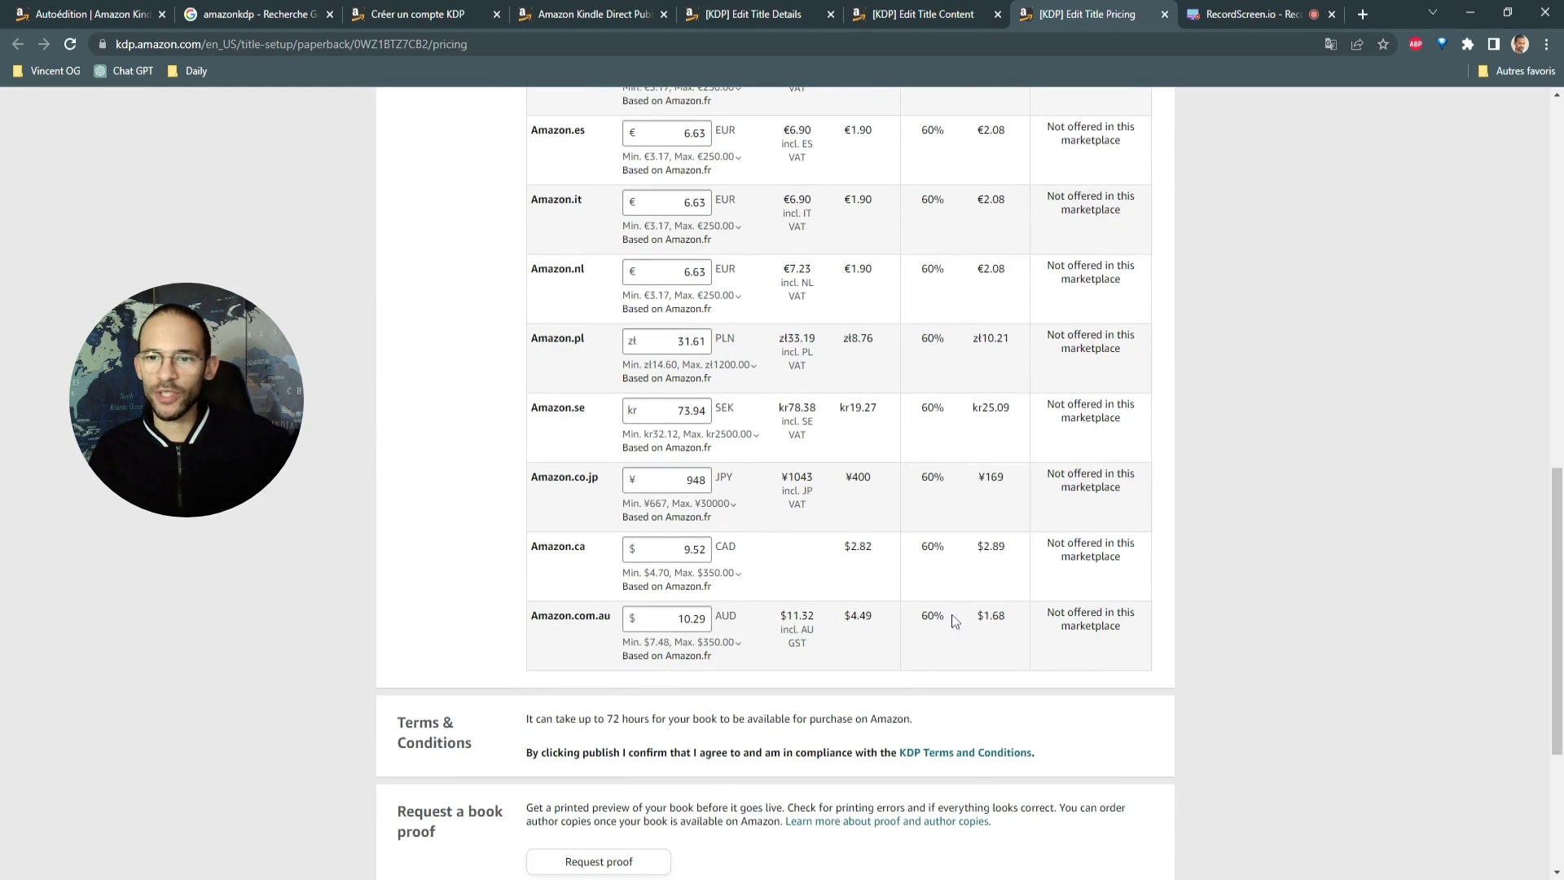
# Review the Amazon.fr list price and royalty against the other marketplaces, along with the territory and primary marketplace settings.
pyautogui.scroll(9, 955, 620)
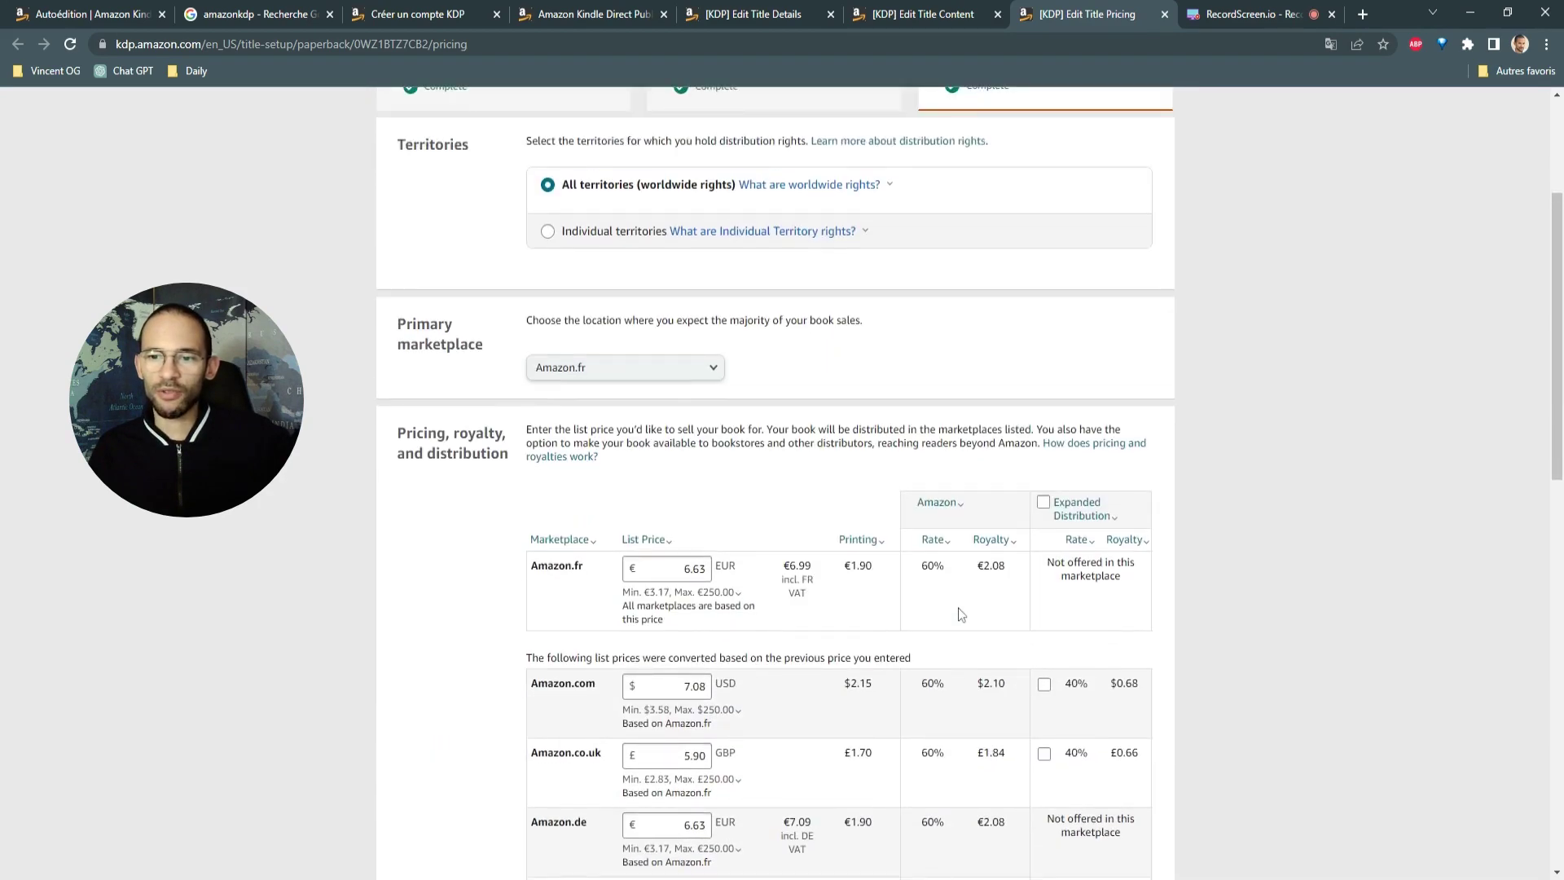
pyautogui.scroll(-5, 960, 614)
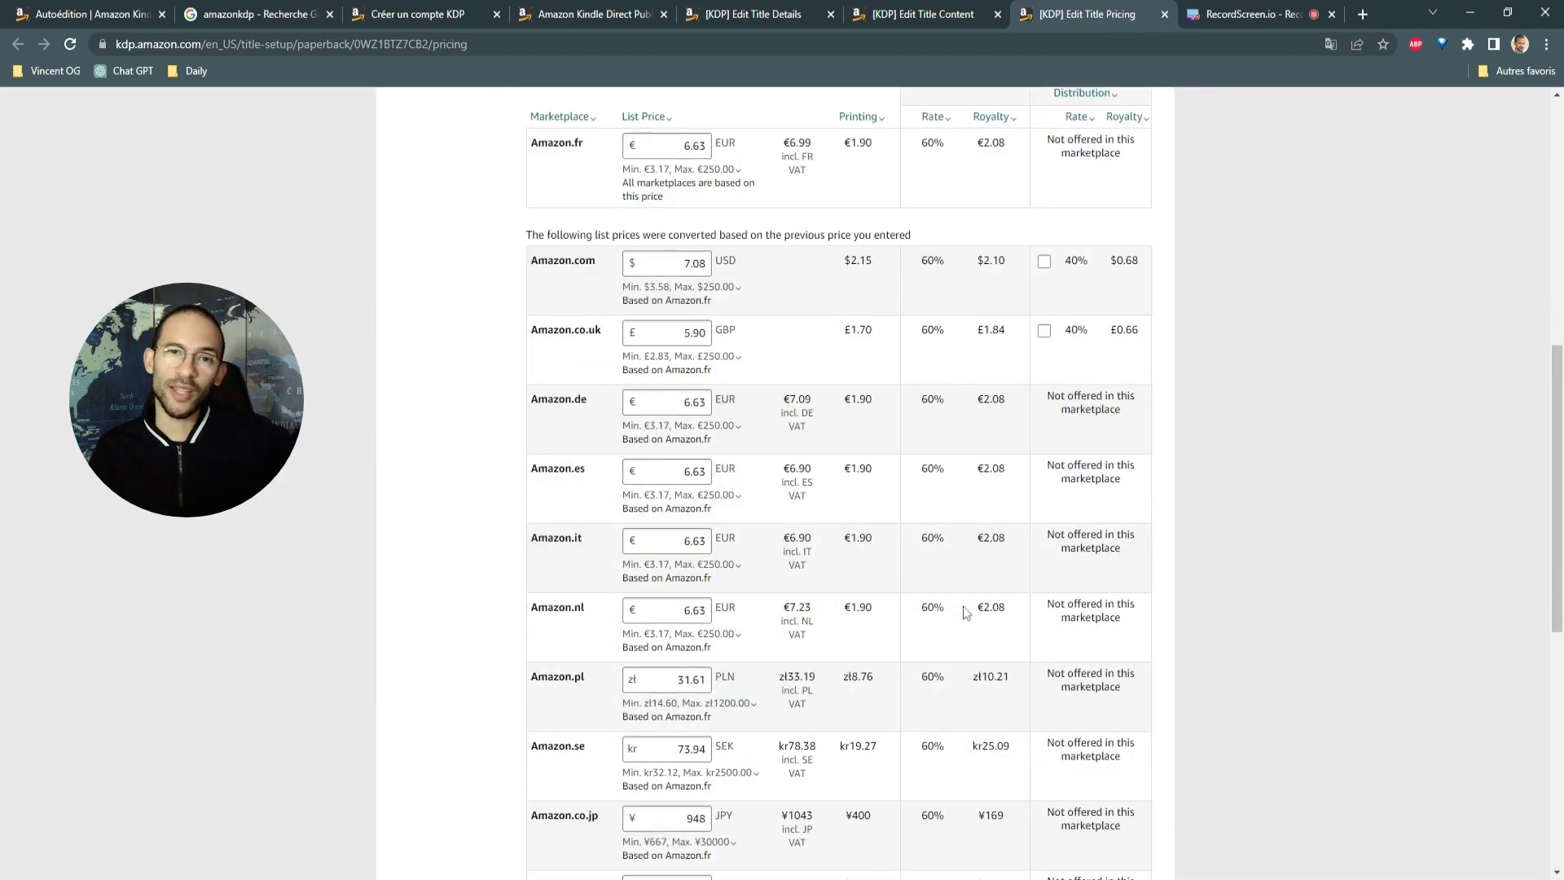
pyautogui.scroll(6, 965, 611)
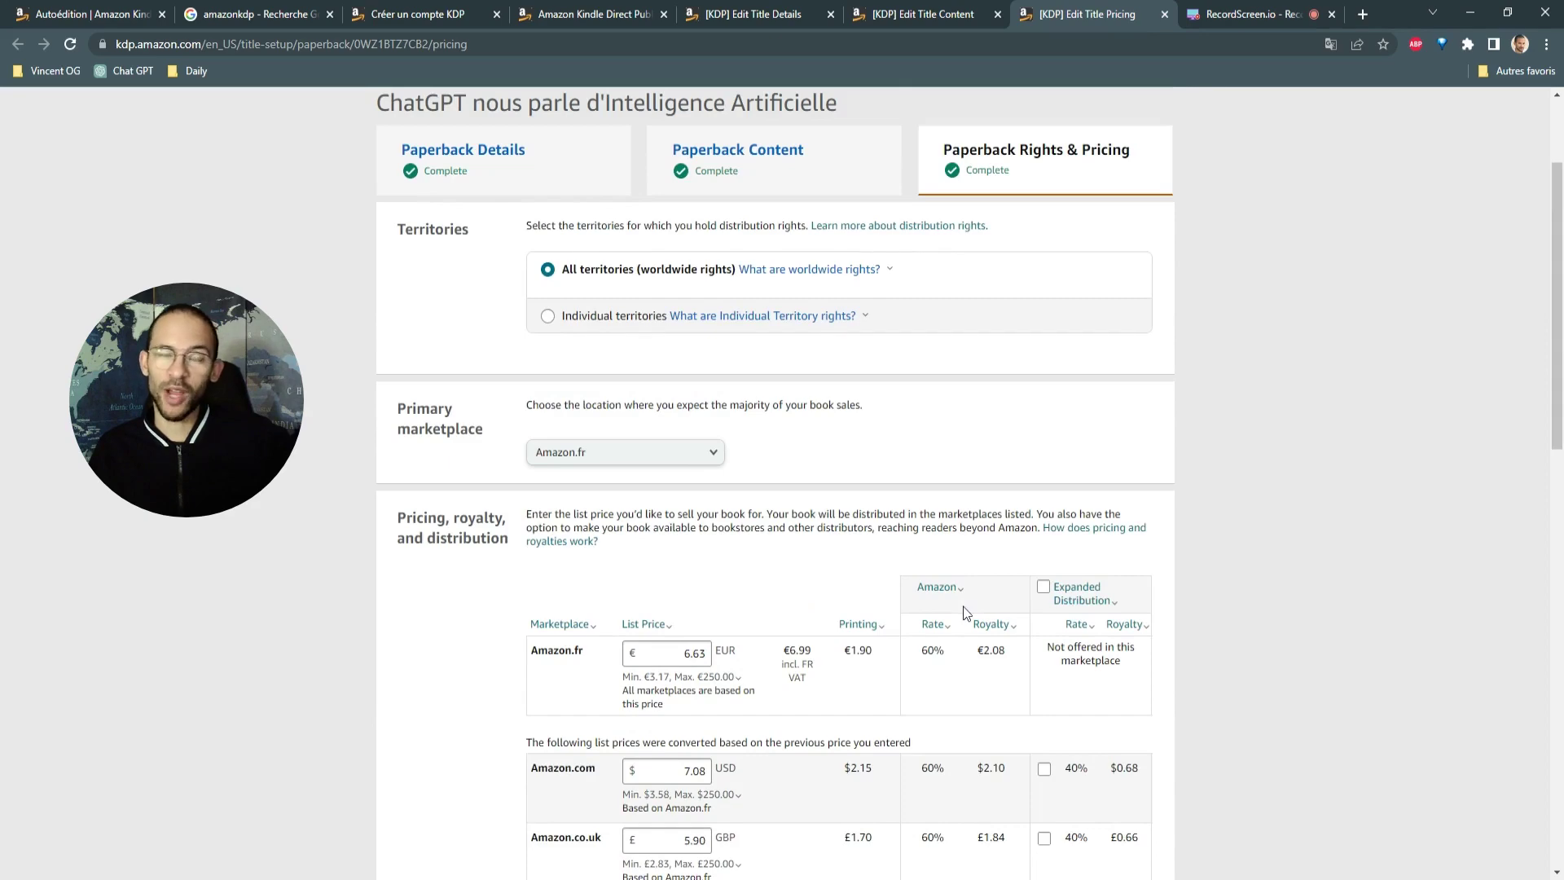
pyautogui.scroll(2, 970, 608)
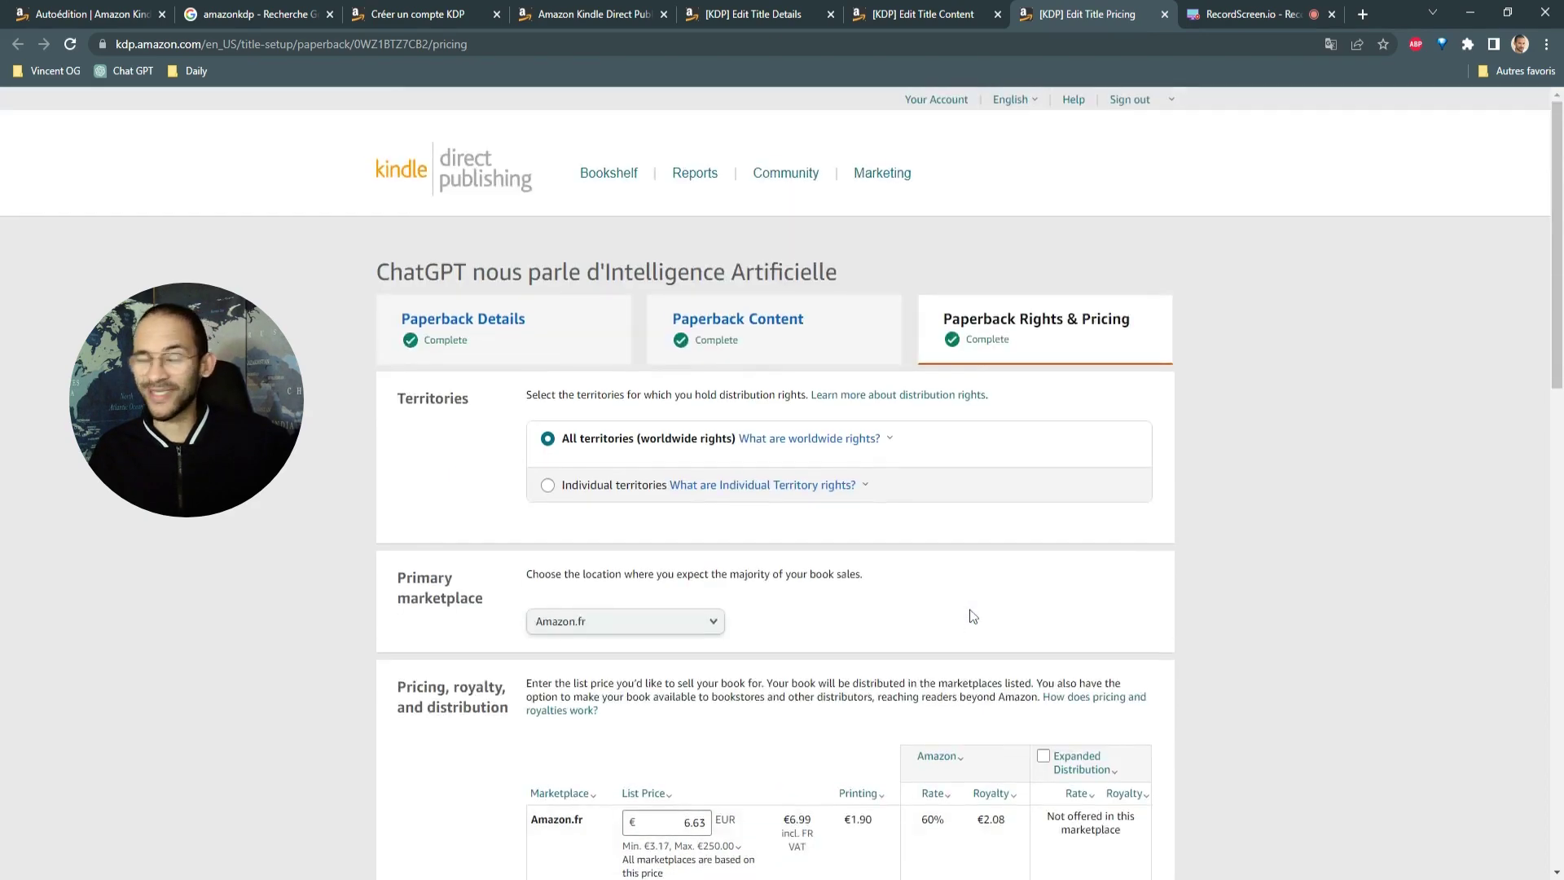
pyautogui.scroll(-1, 975, 582)
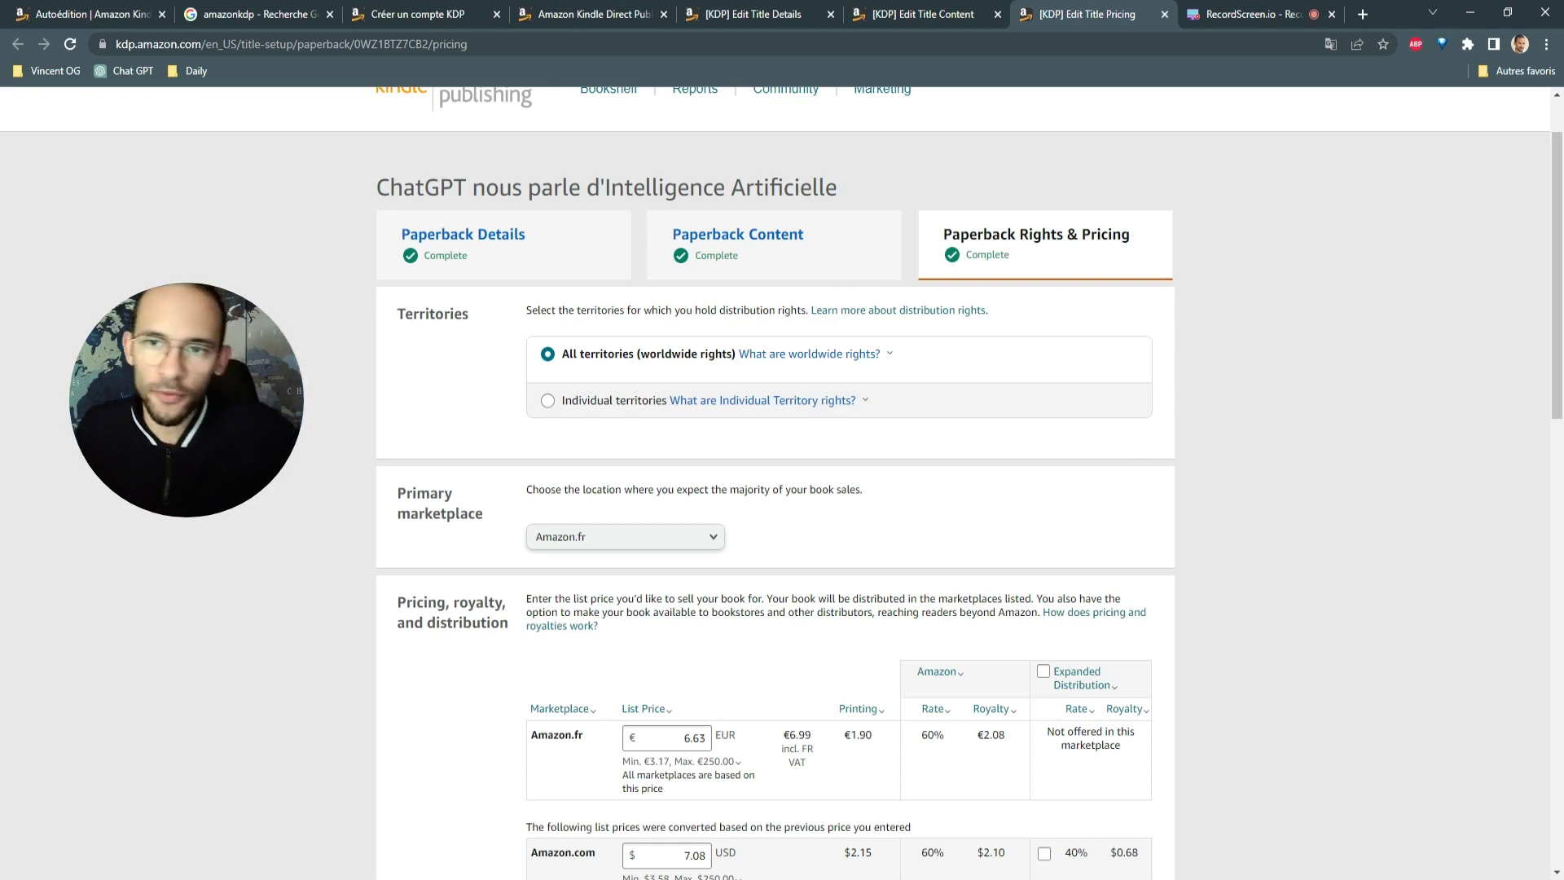
pyautogui.scroll(-3, 1031, 495)
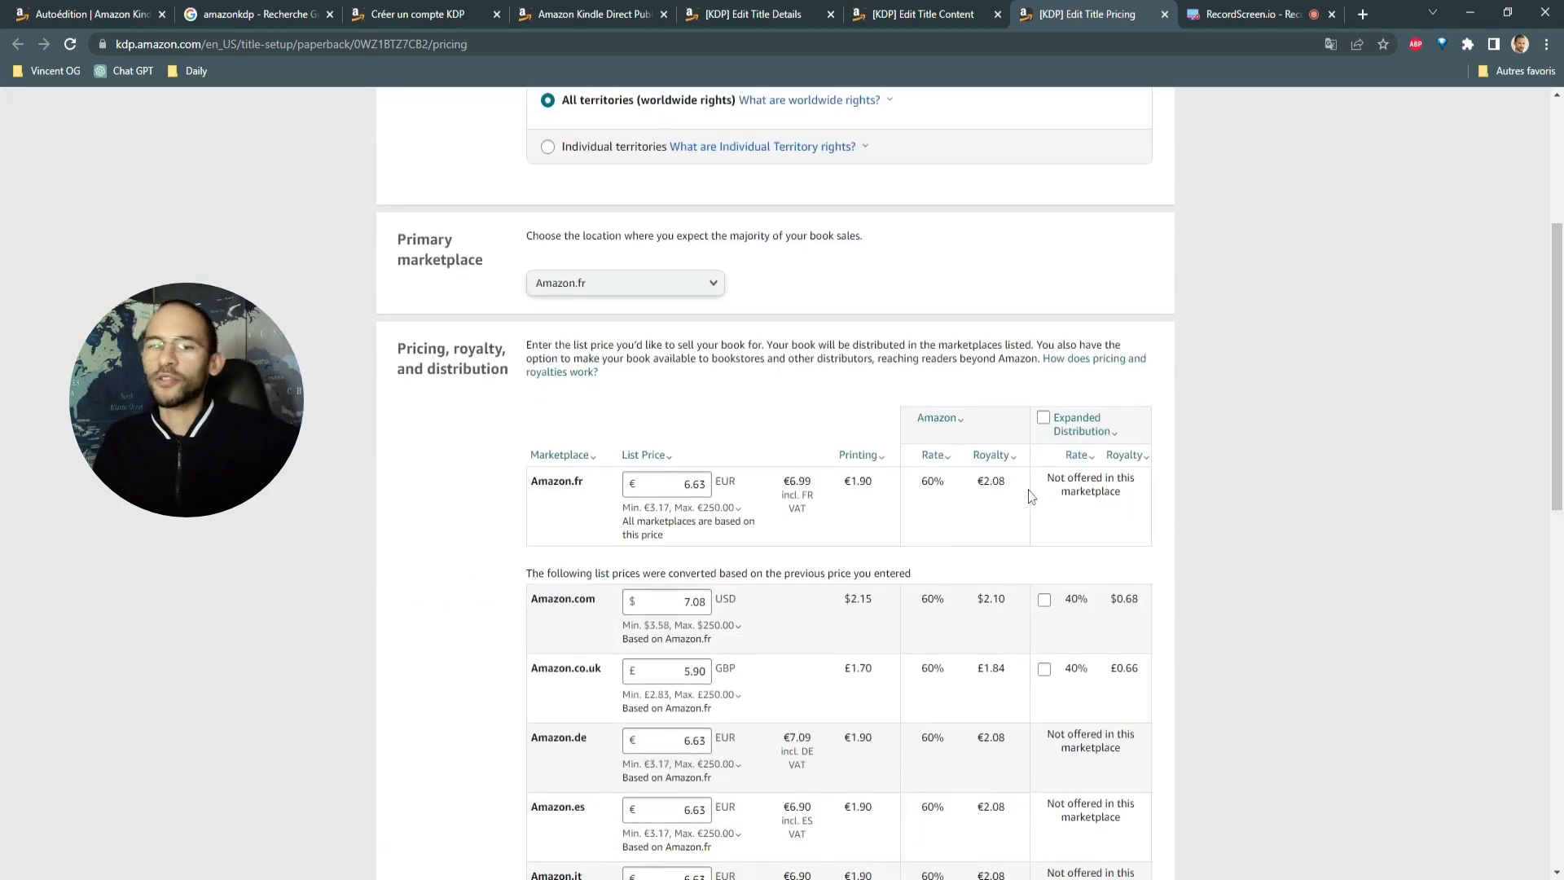
pyautogui.scroll(4, 1031, 495)
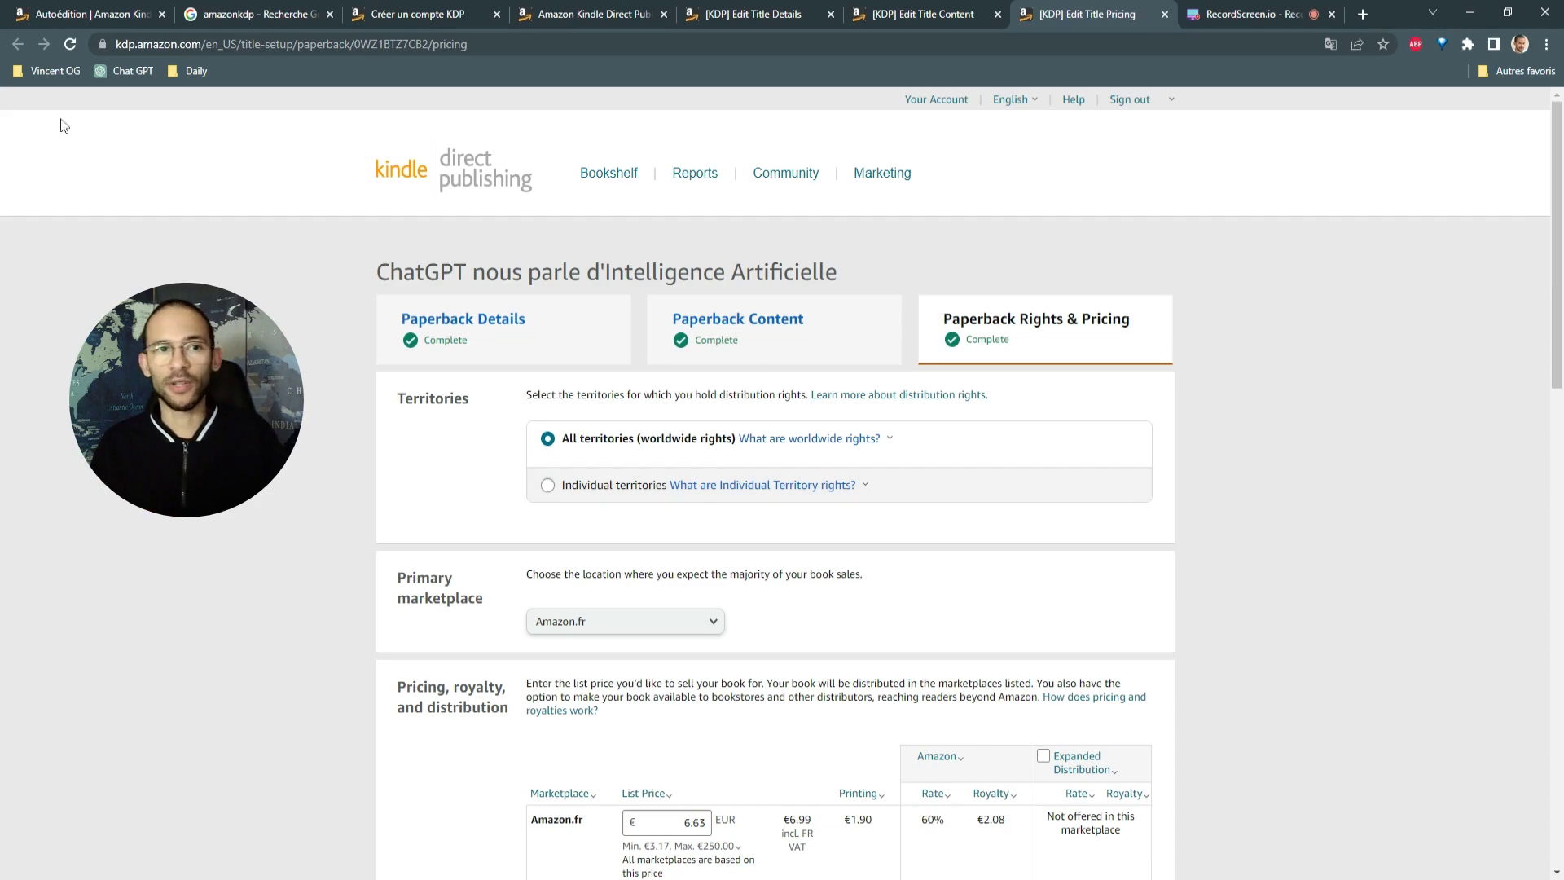
# Revisit the KDP account creation help page and the Bookshelf, and return to the paperback's pricing page.
pyautogui.click(447, 19)
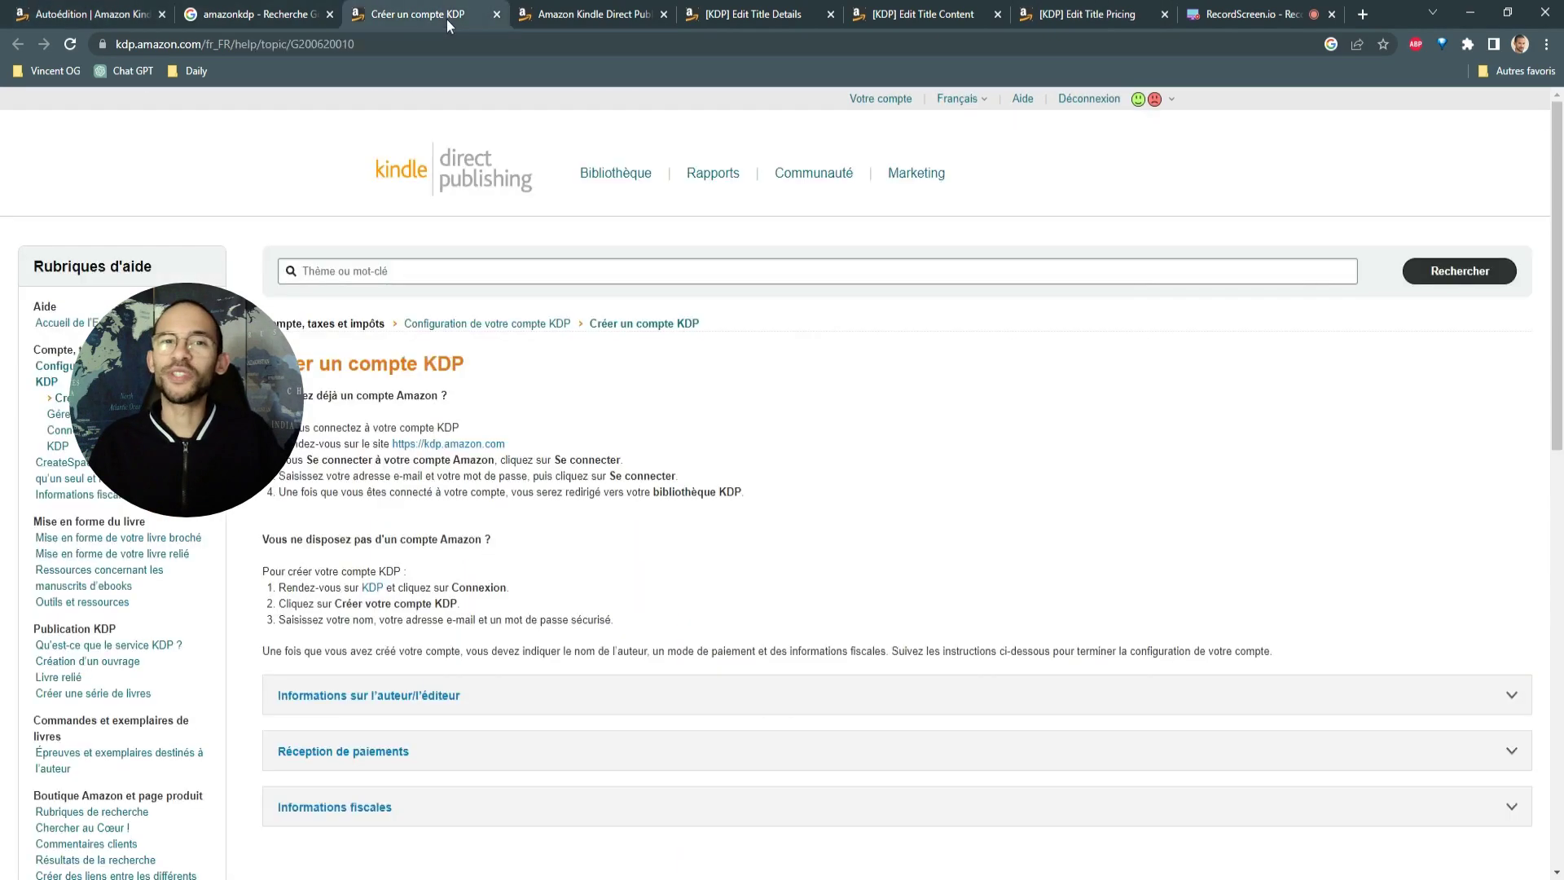
pyautogui.click(572, 14)
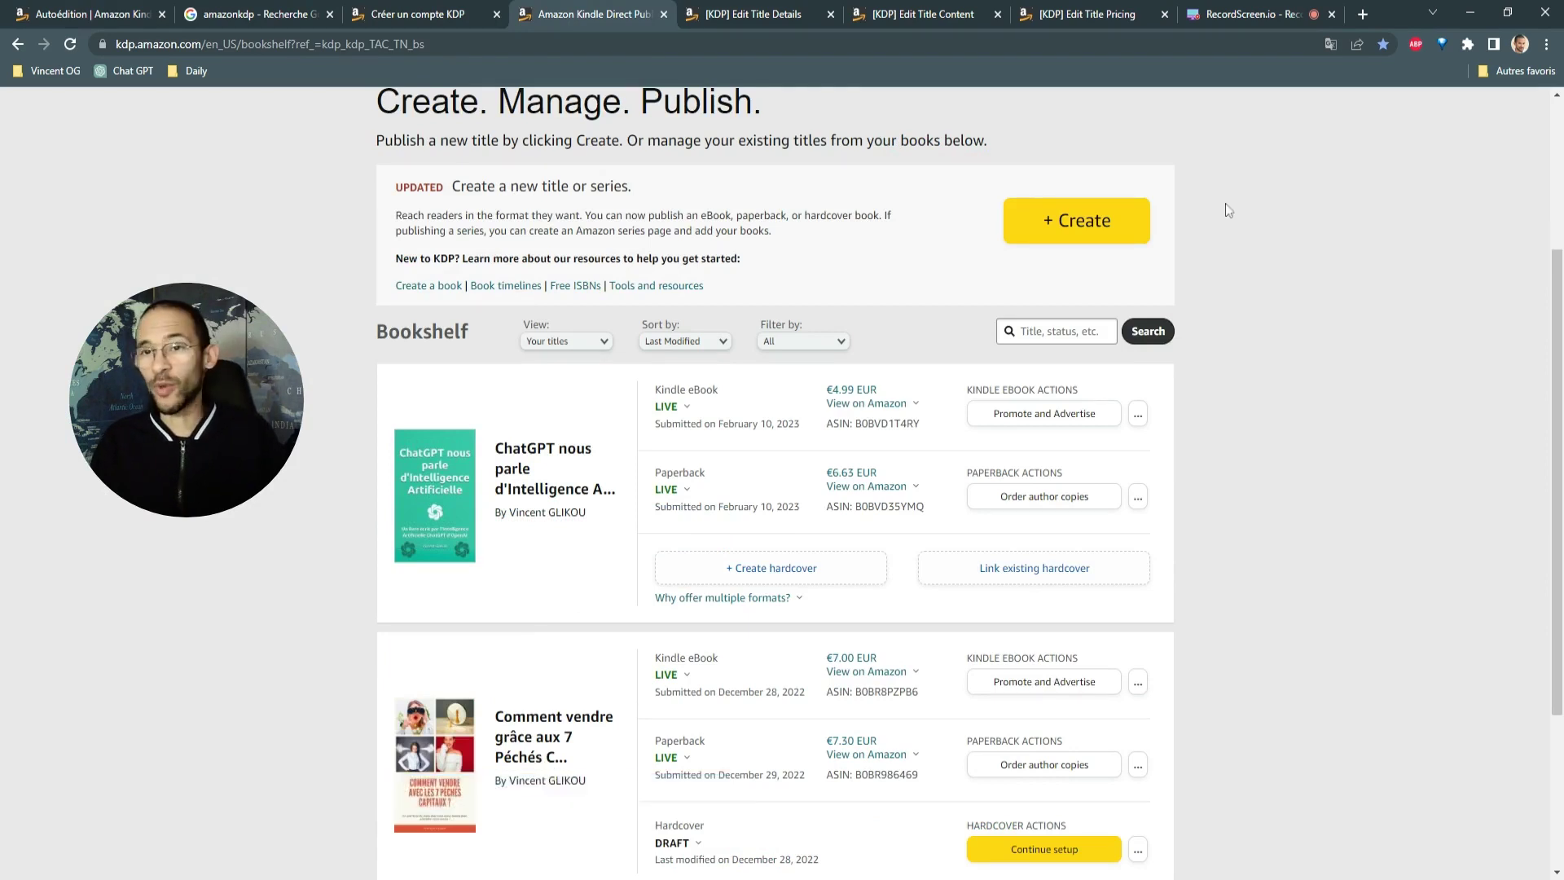
pyautogui.click(1111, 18)
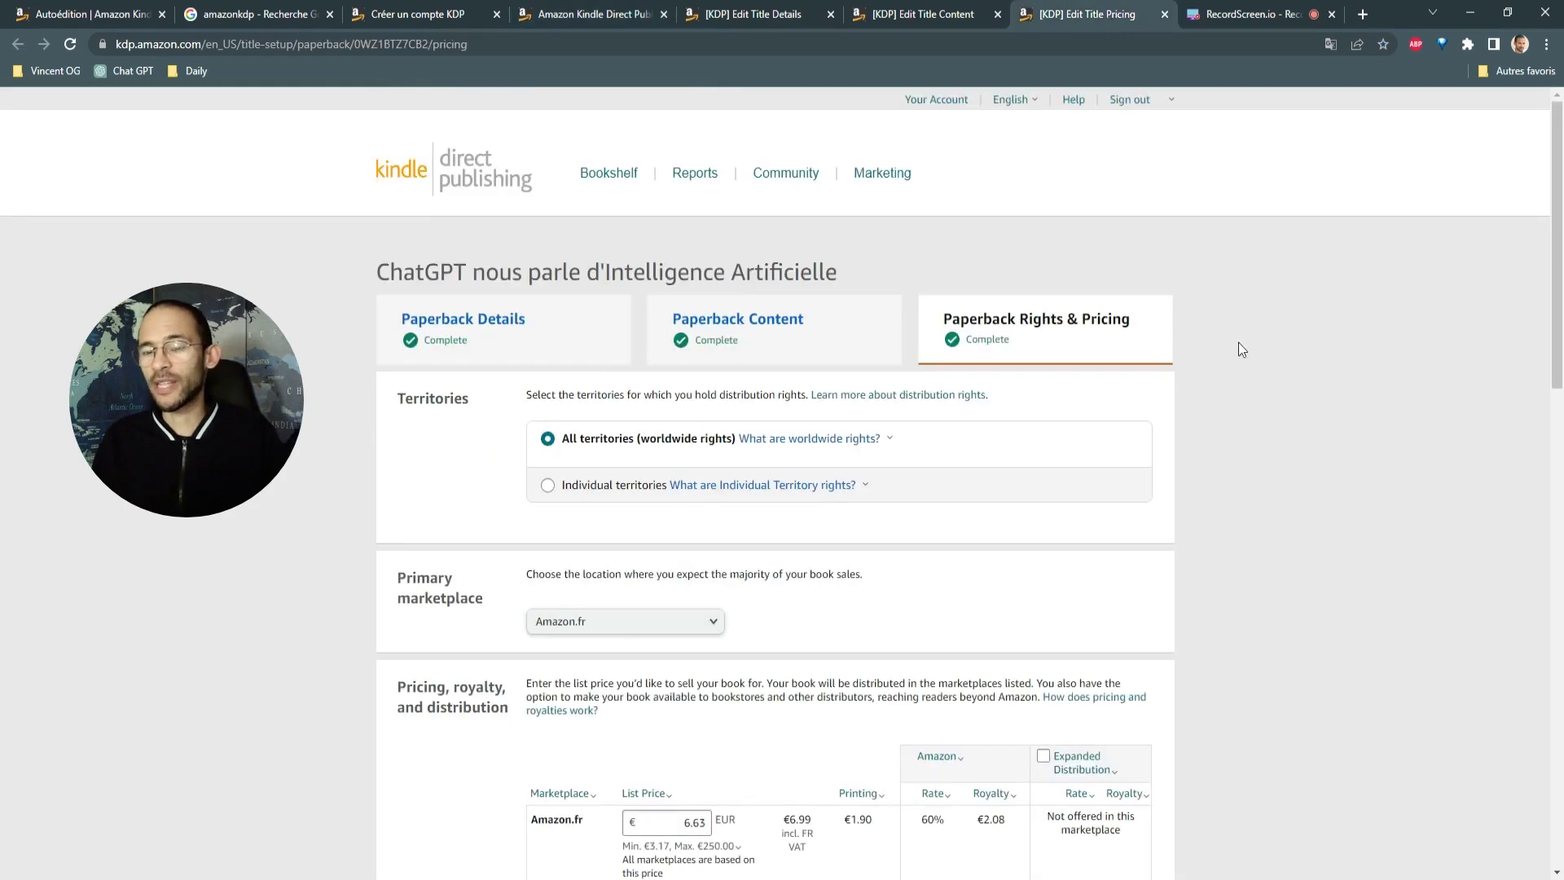
# Check the minimum list price note under the Amazon.fr price once more and dismiss it.
pyautogui.scroll(-2, 1238, 342)
pyautogui.scroll(1, 1024, 693)
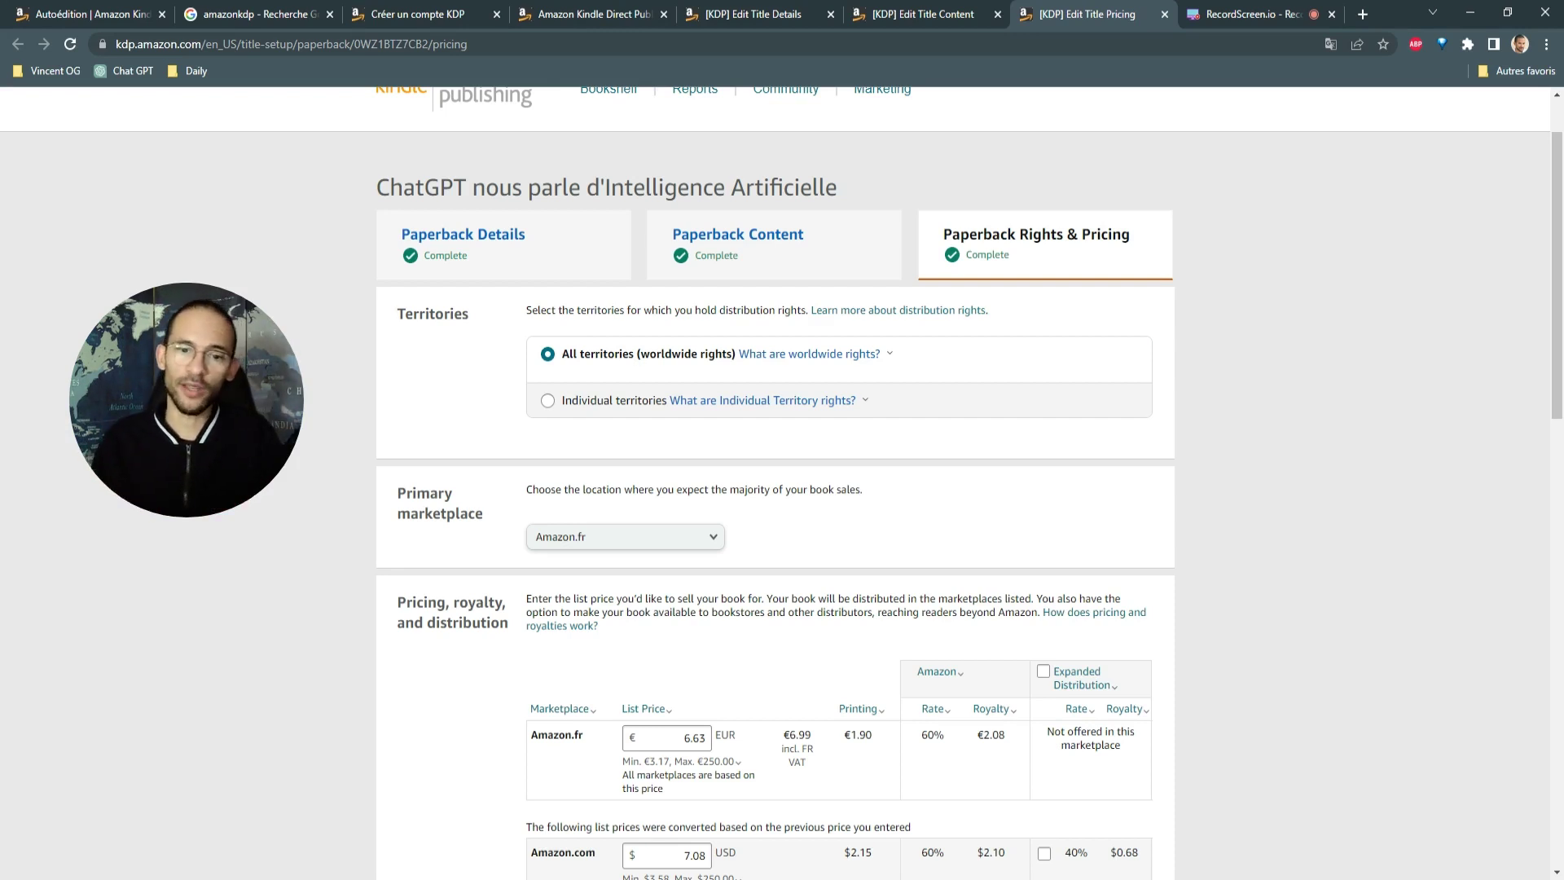
pyautogui.click(683, 762)
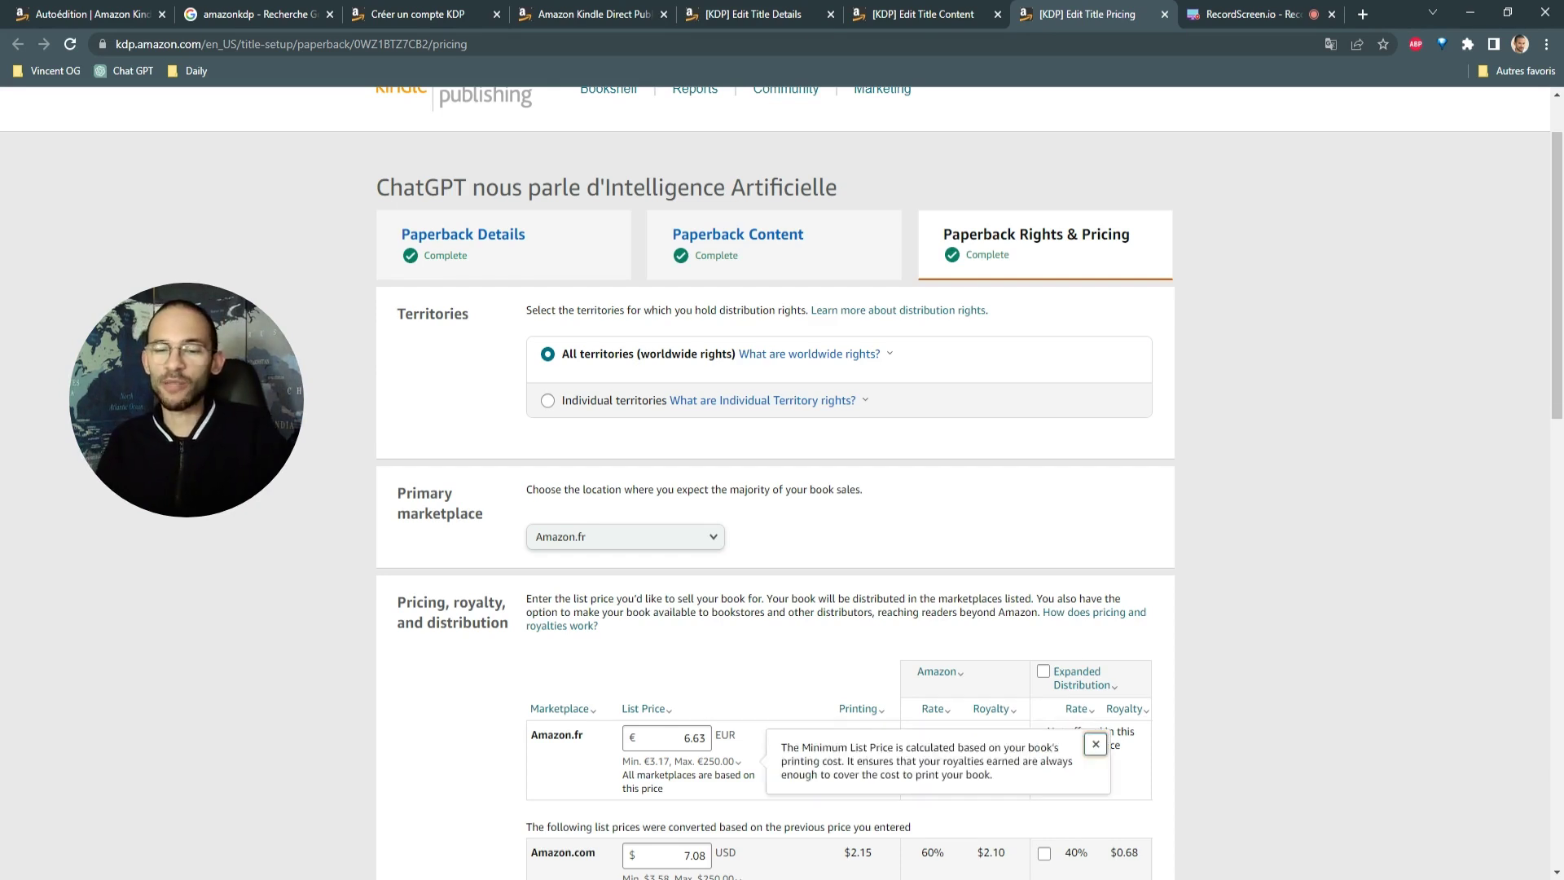
pyautogui.click(1095, 744)
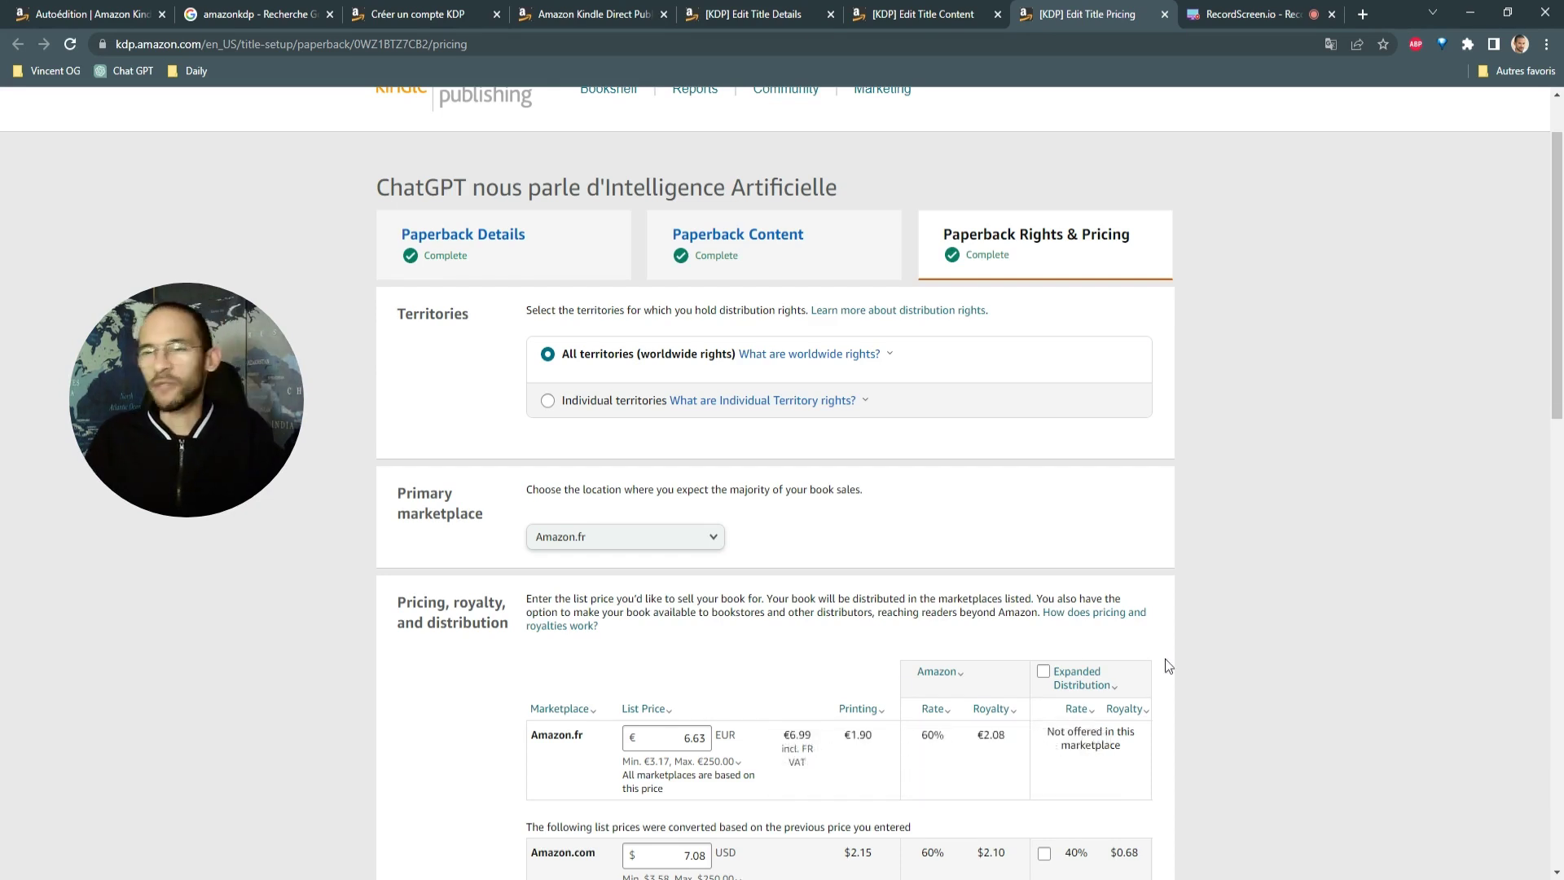